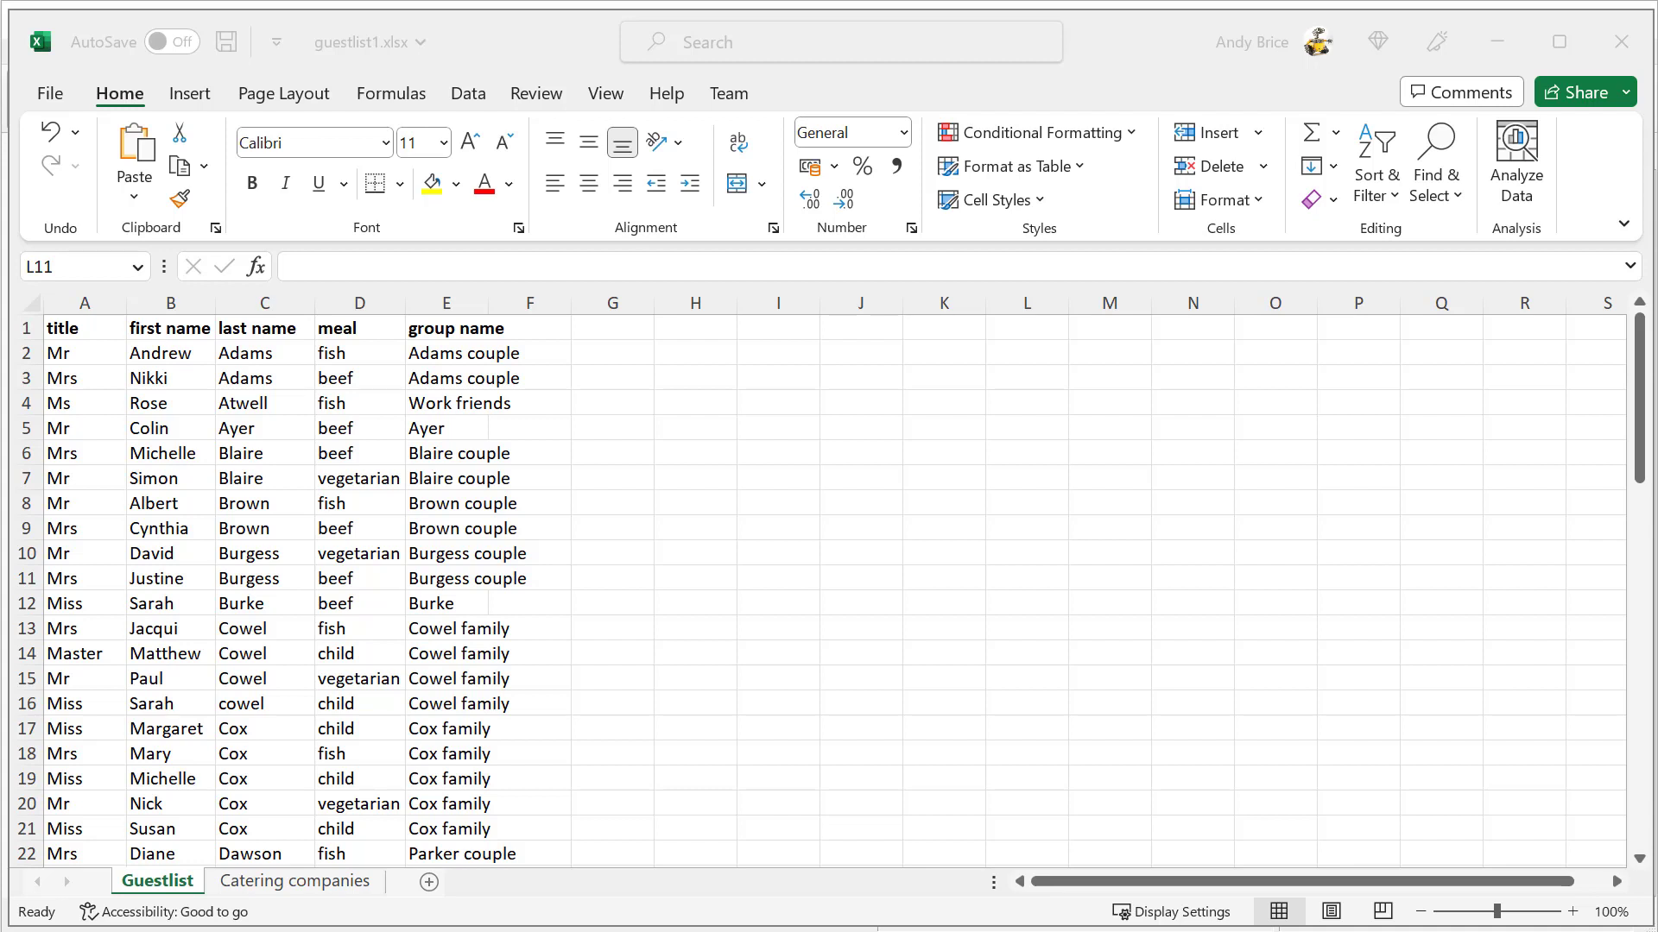
# Minimise the Excel guest list workbook to reveal the empty PerfectTablePlan plan.
pyautogui.click(1519, 44)
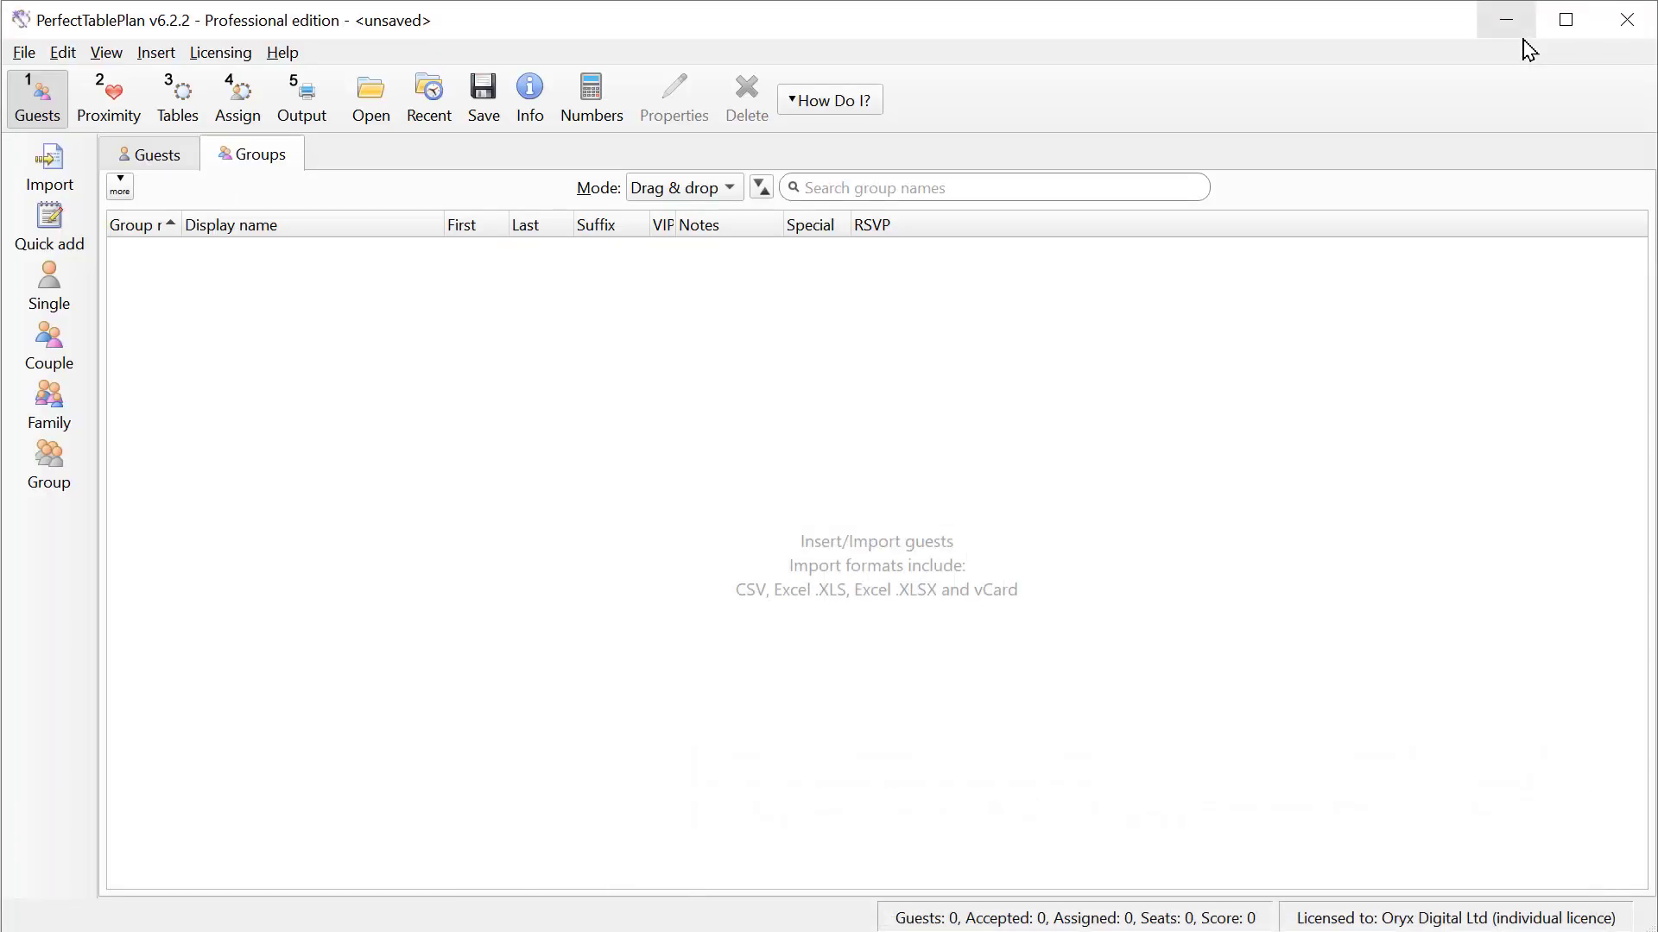
# Drop guestlist1.xlsx onto the PerfectTablePlan window to begin importing it.
pyautogui.click(23, 51)
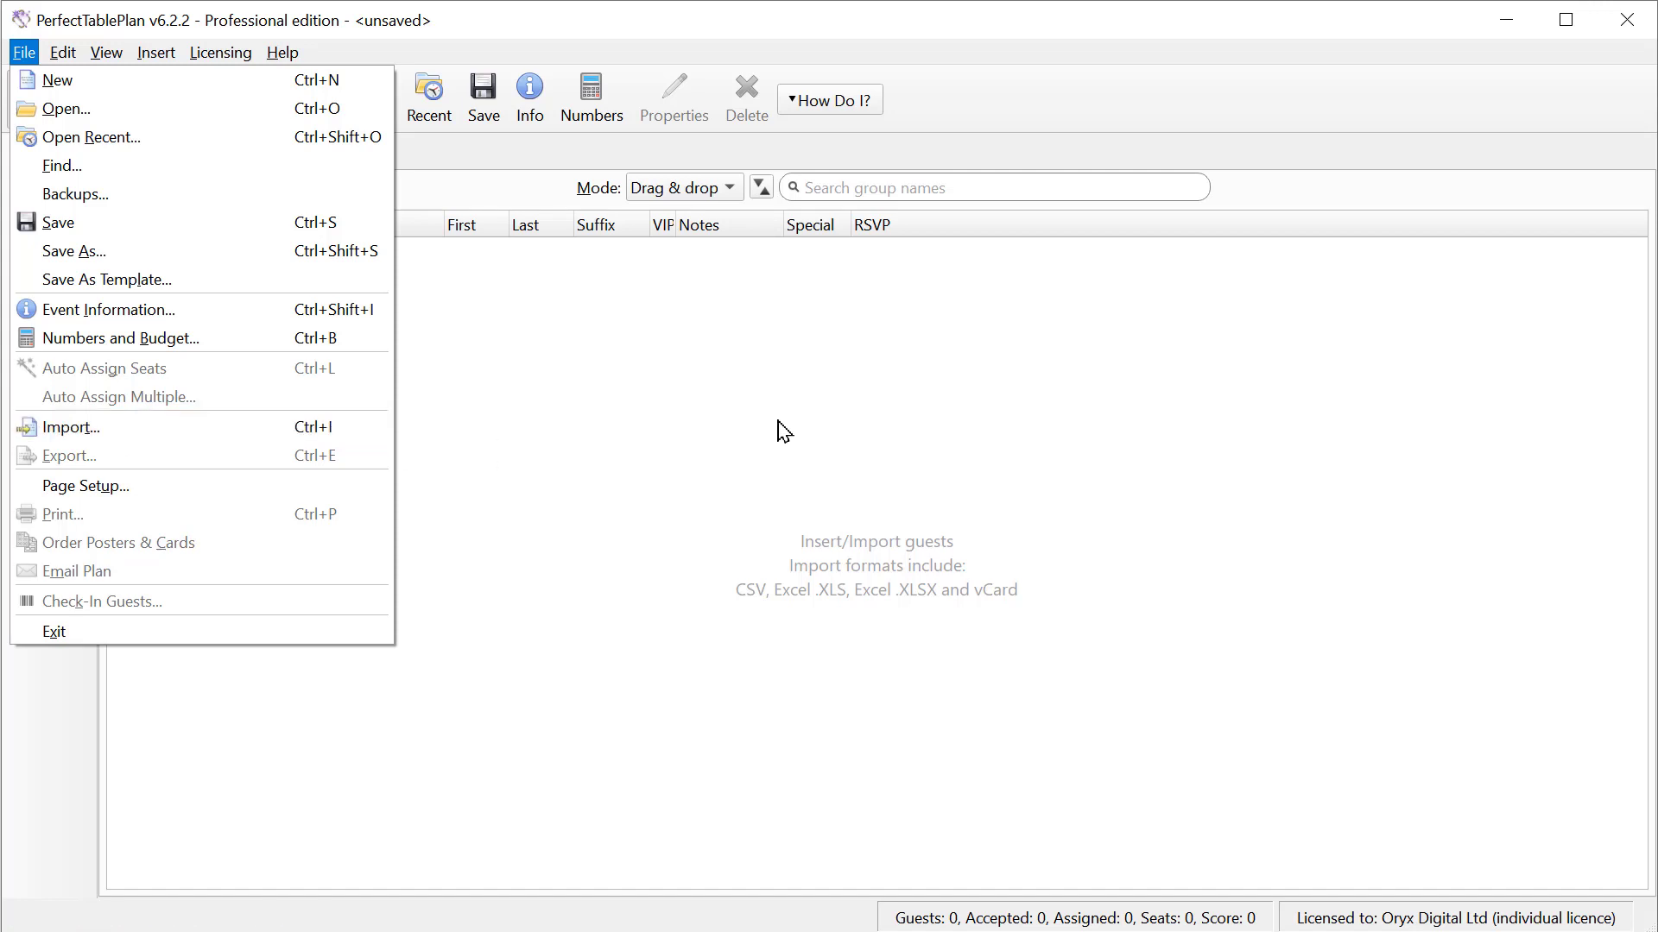
pyautogui.moveTo(1657, 255); pyautogui.dragTo(744, 605)
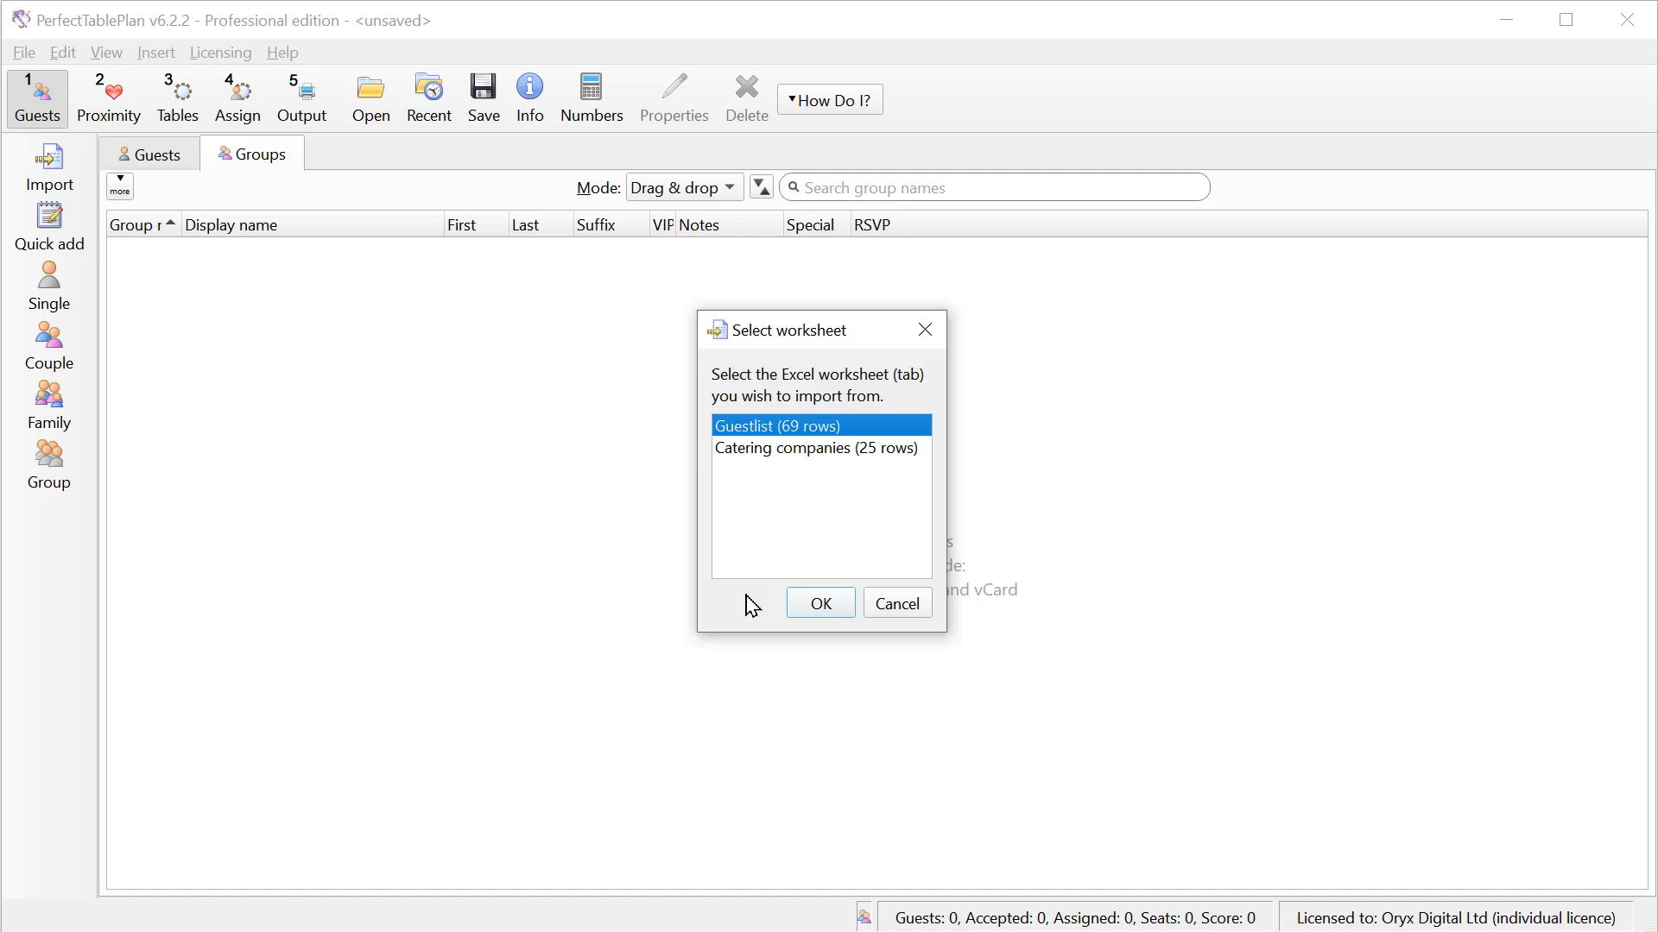
# Import the Guestlist worksheet as a custom file type, ignoring the first header row.
pyautogui.click(816, 604)
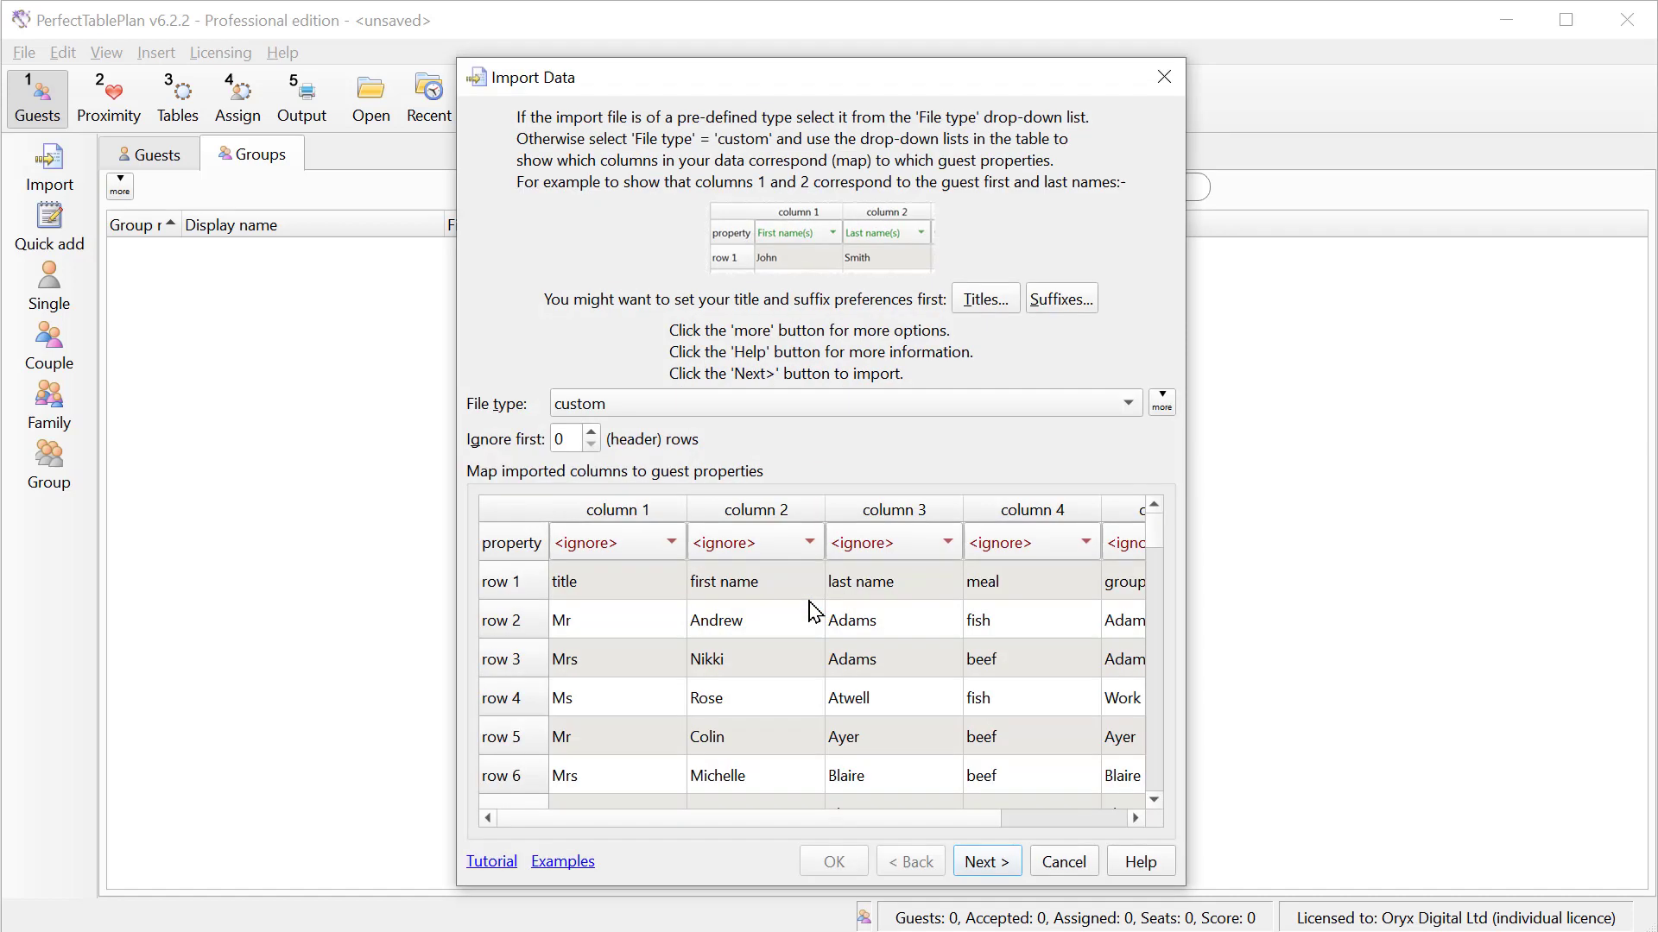
pyautogui.click(820, 406)
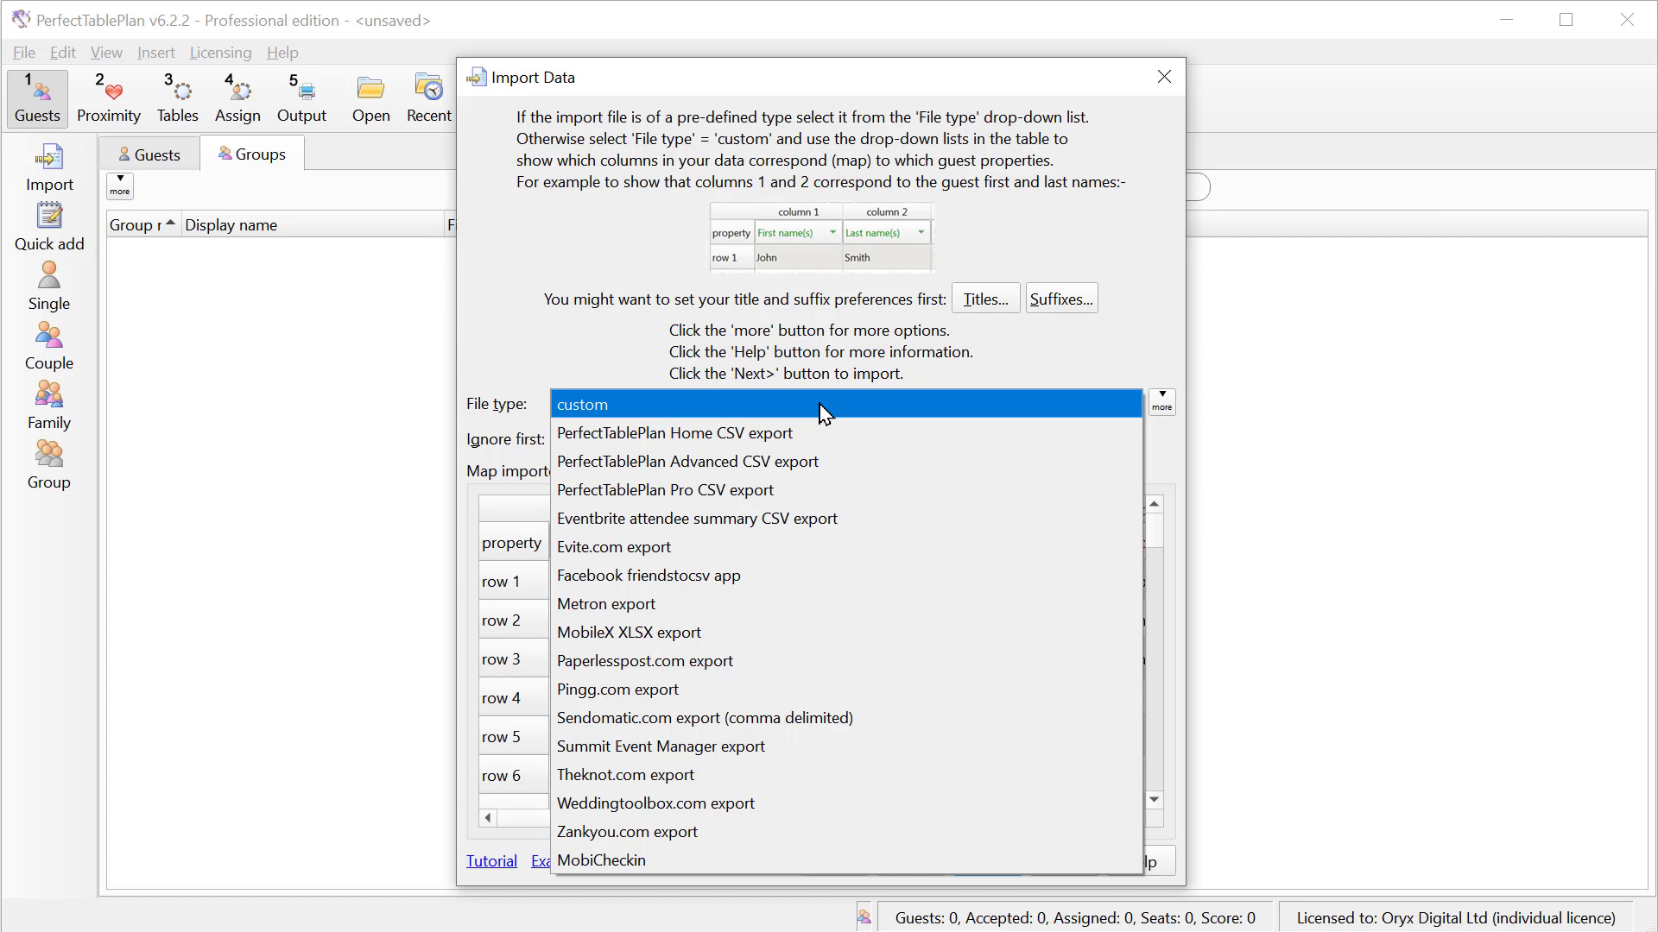
pyautogui.click(822, 406)
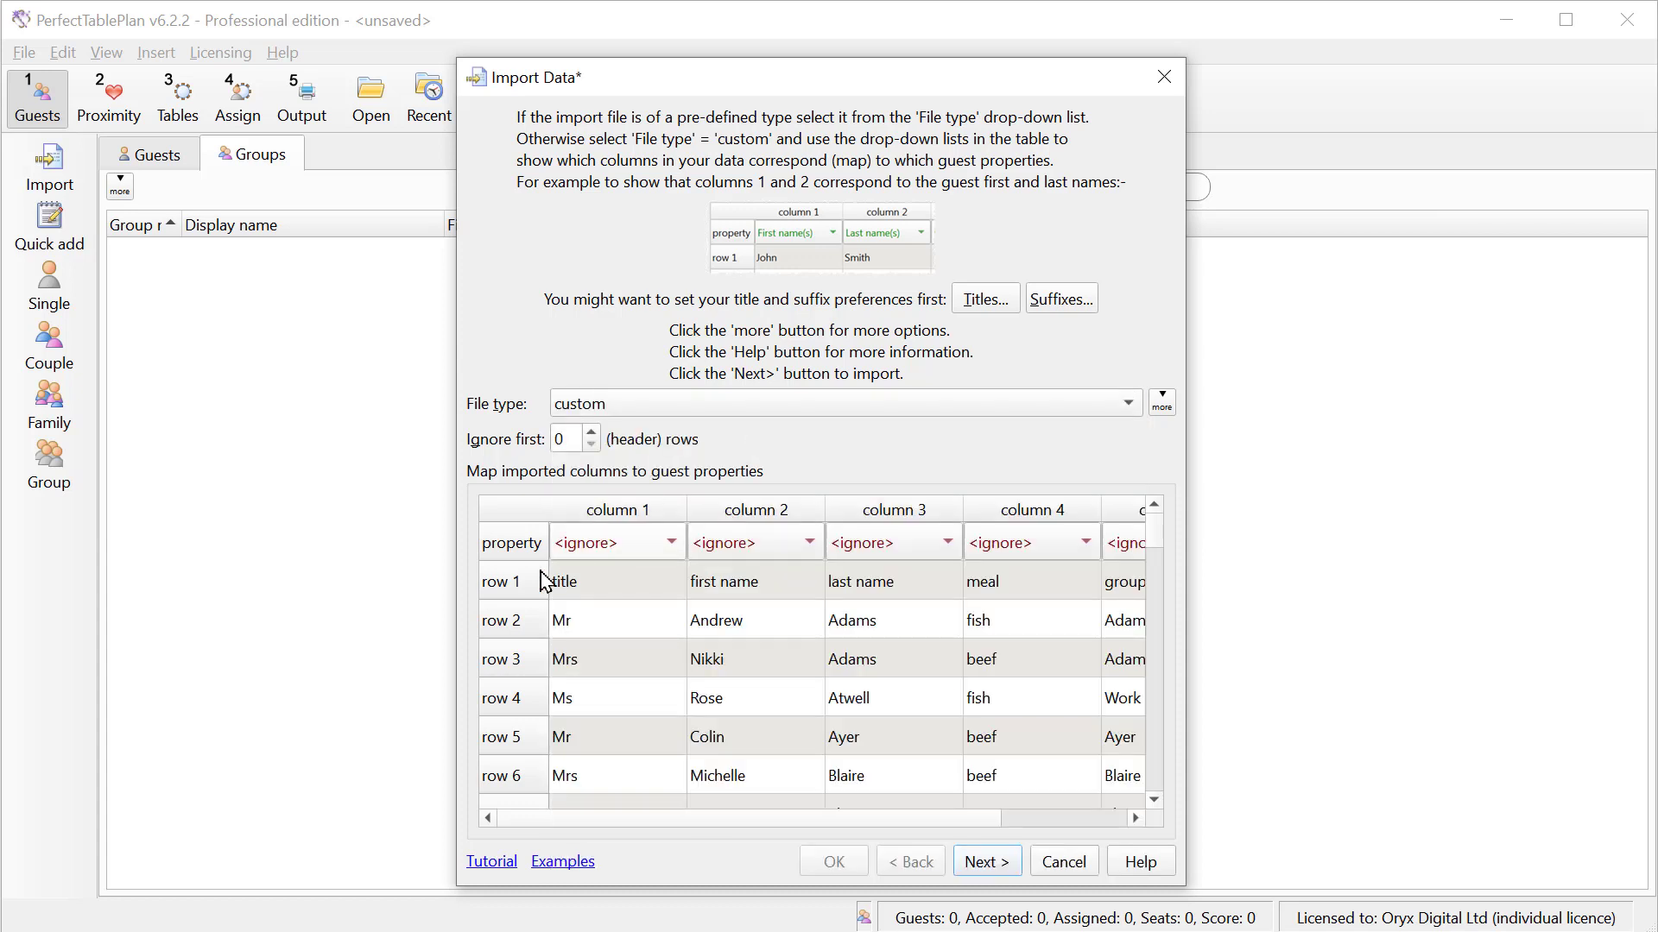
pyautogui.click(508, 592)
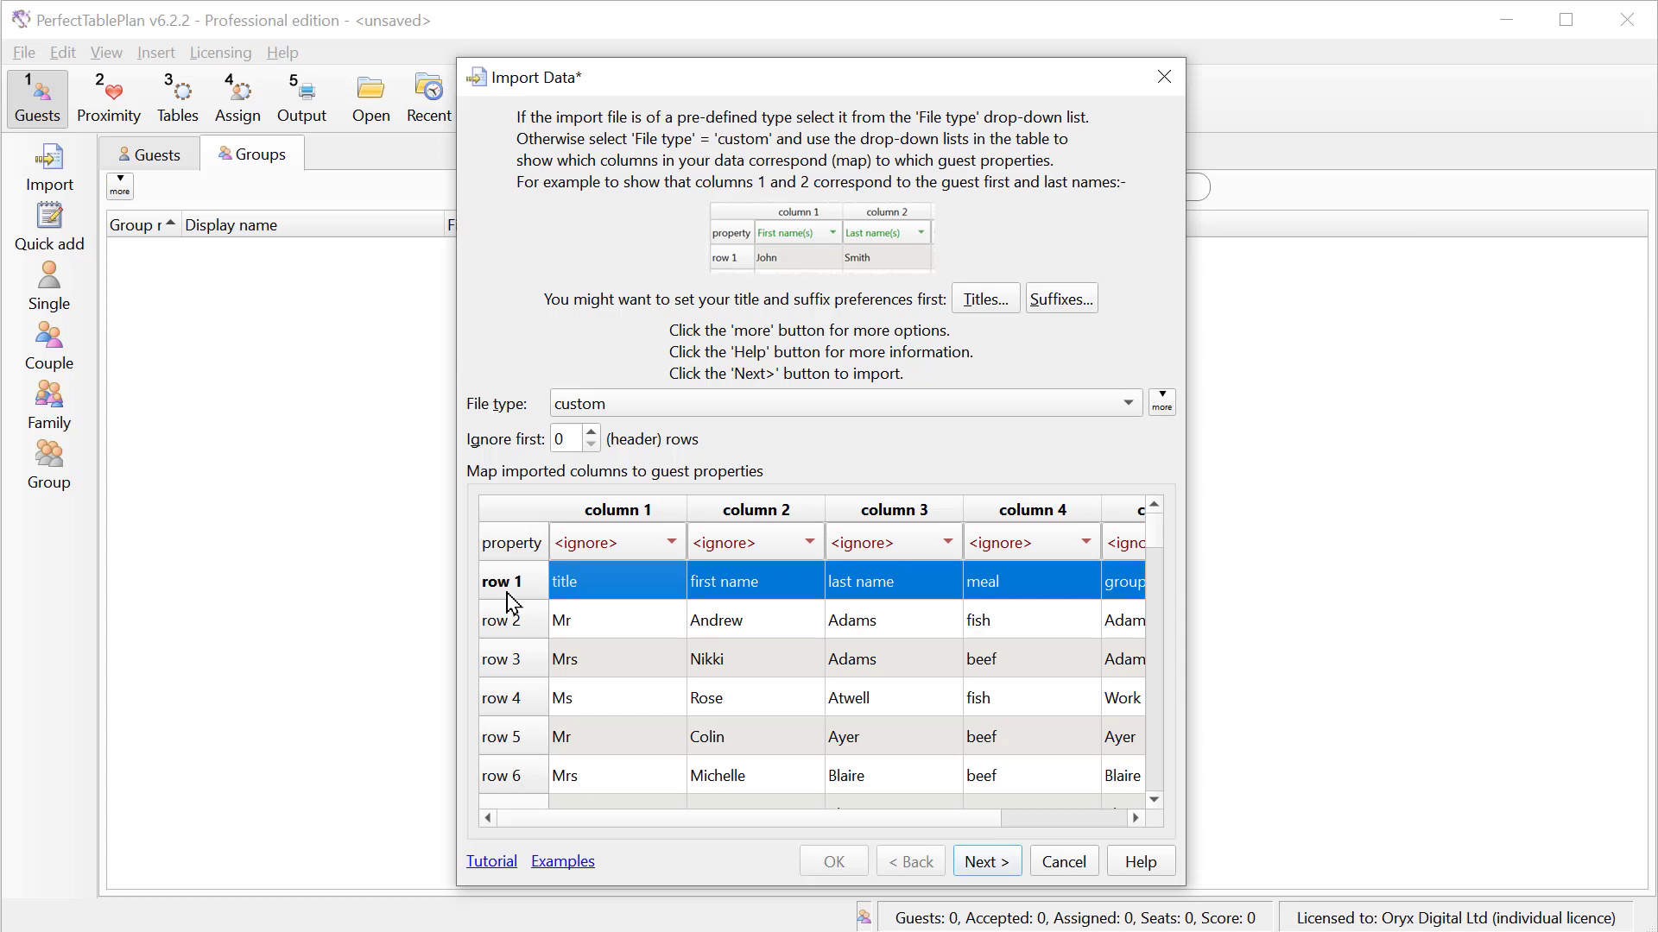
pyautogui.click(591, 432)
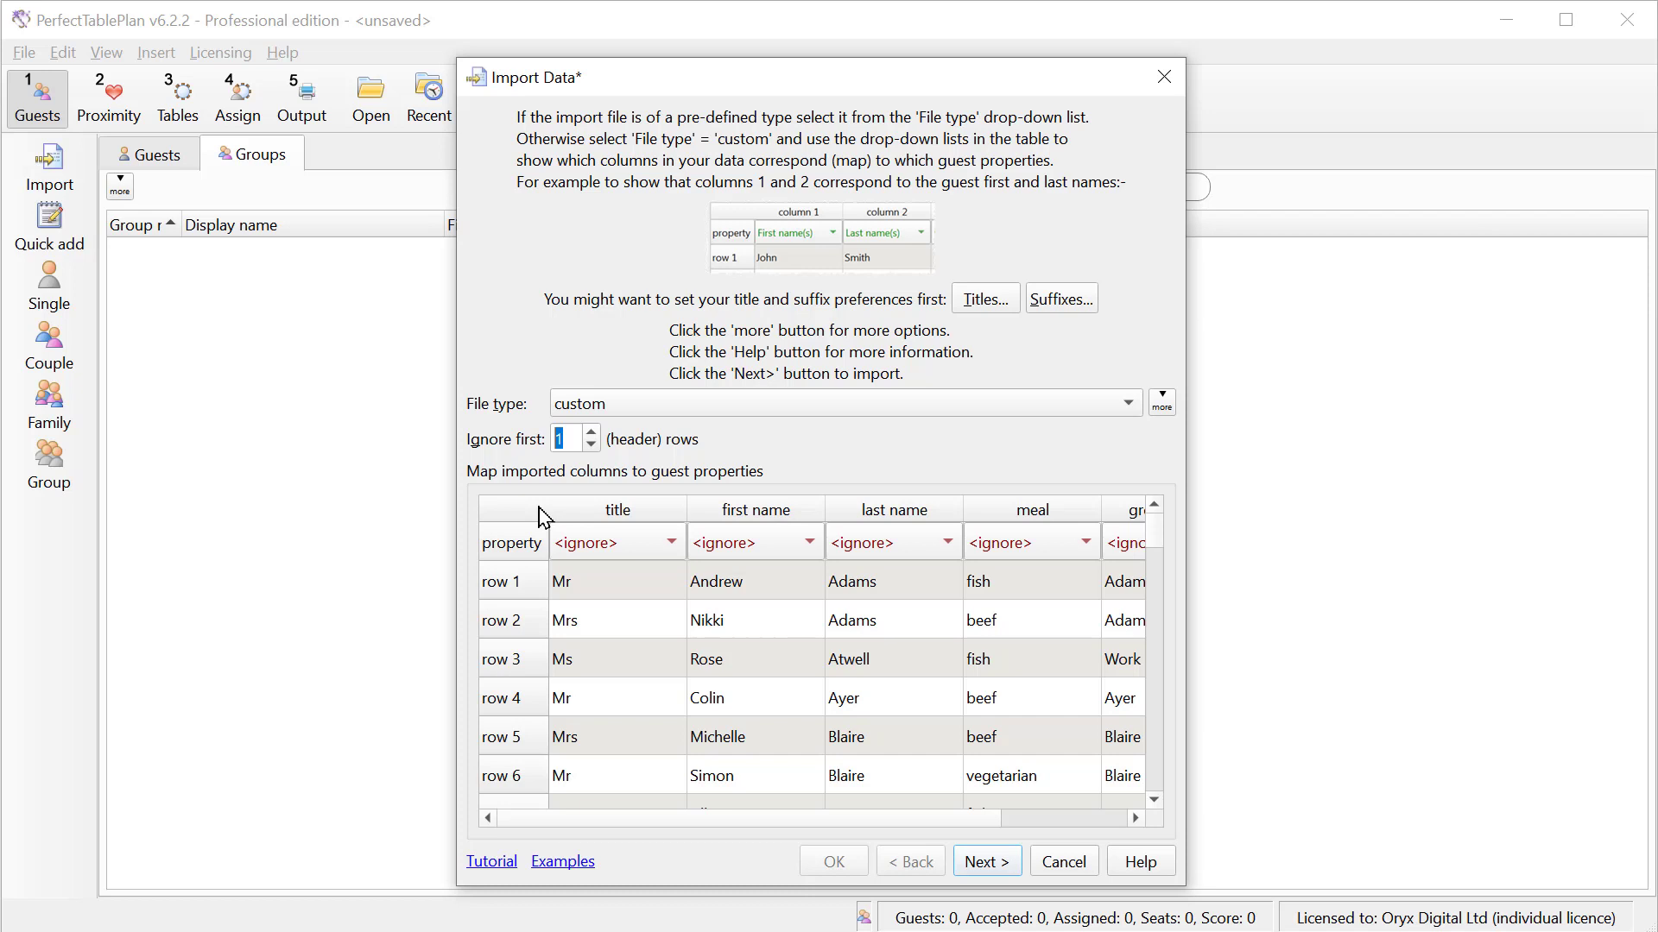
# Map the columns to Title(s), First name(s), Last name(s), Meal and Group, then preview.
pyautogui.click(611, 544)
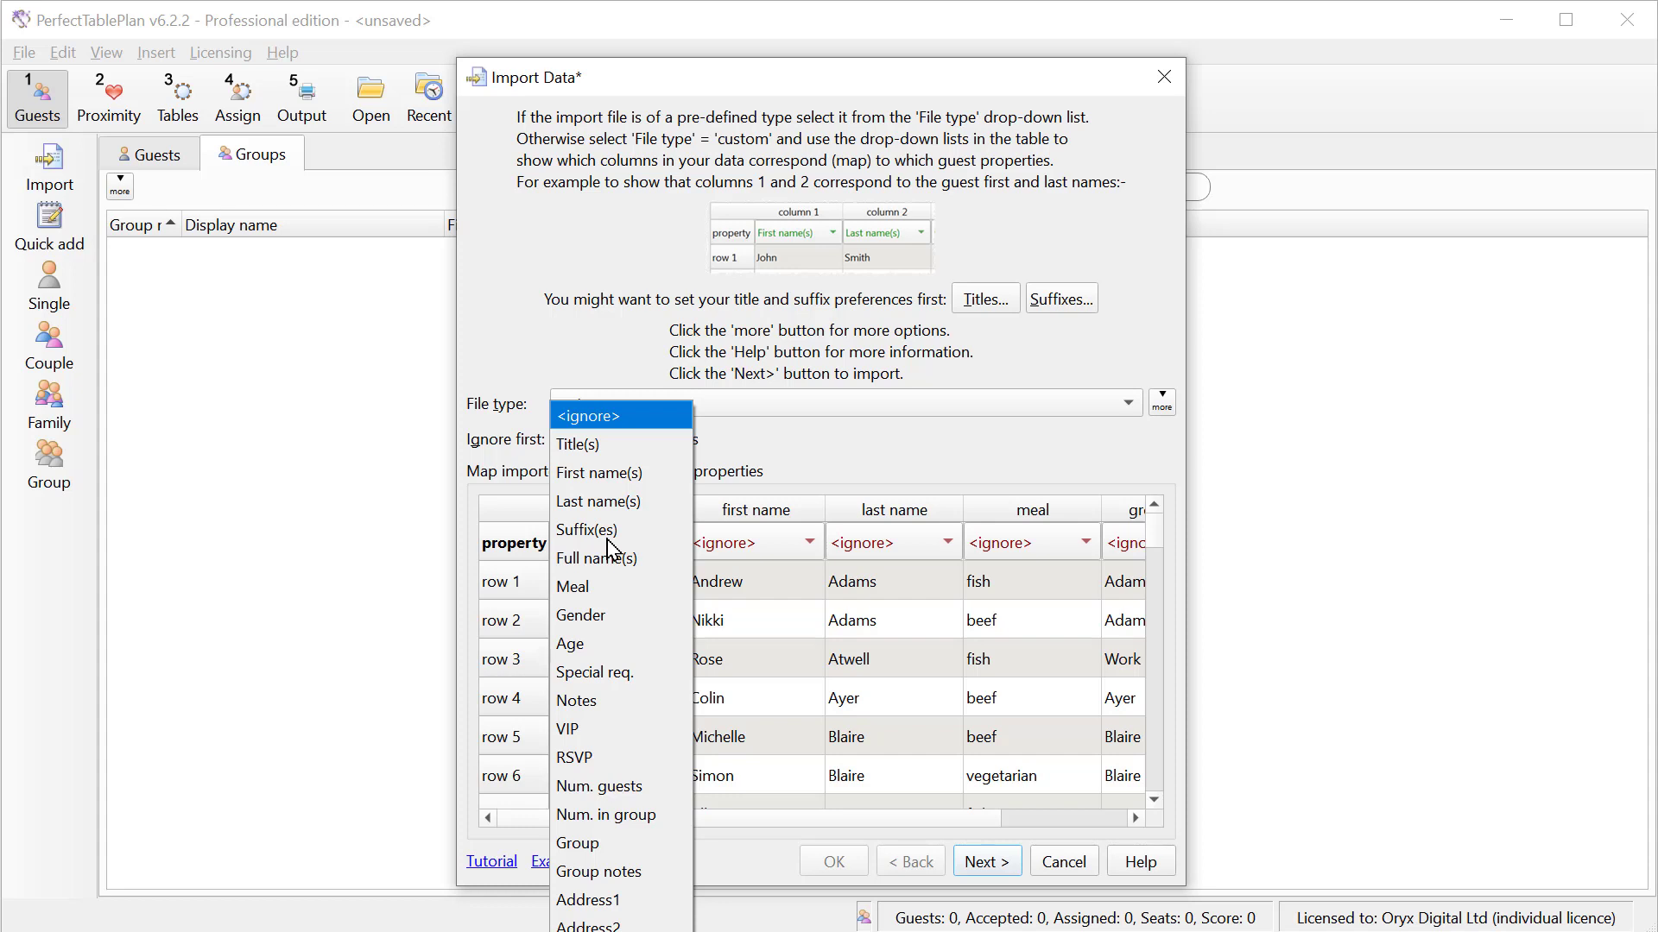
pyautogui.click(615, 447)
pyautogui.click(729, 544)
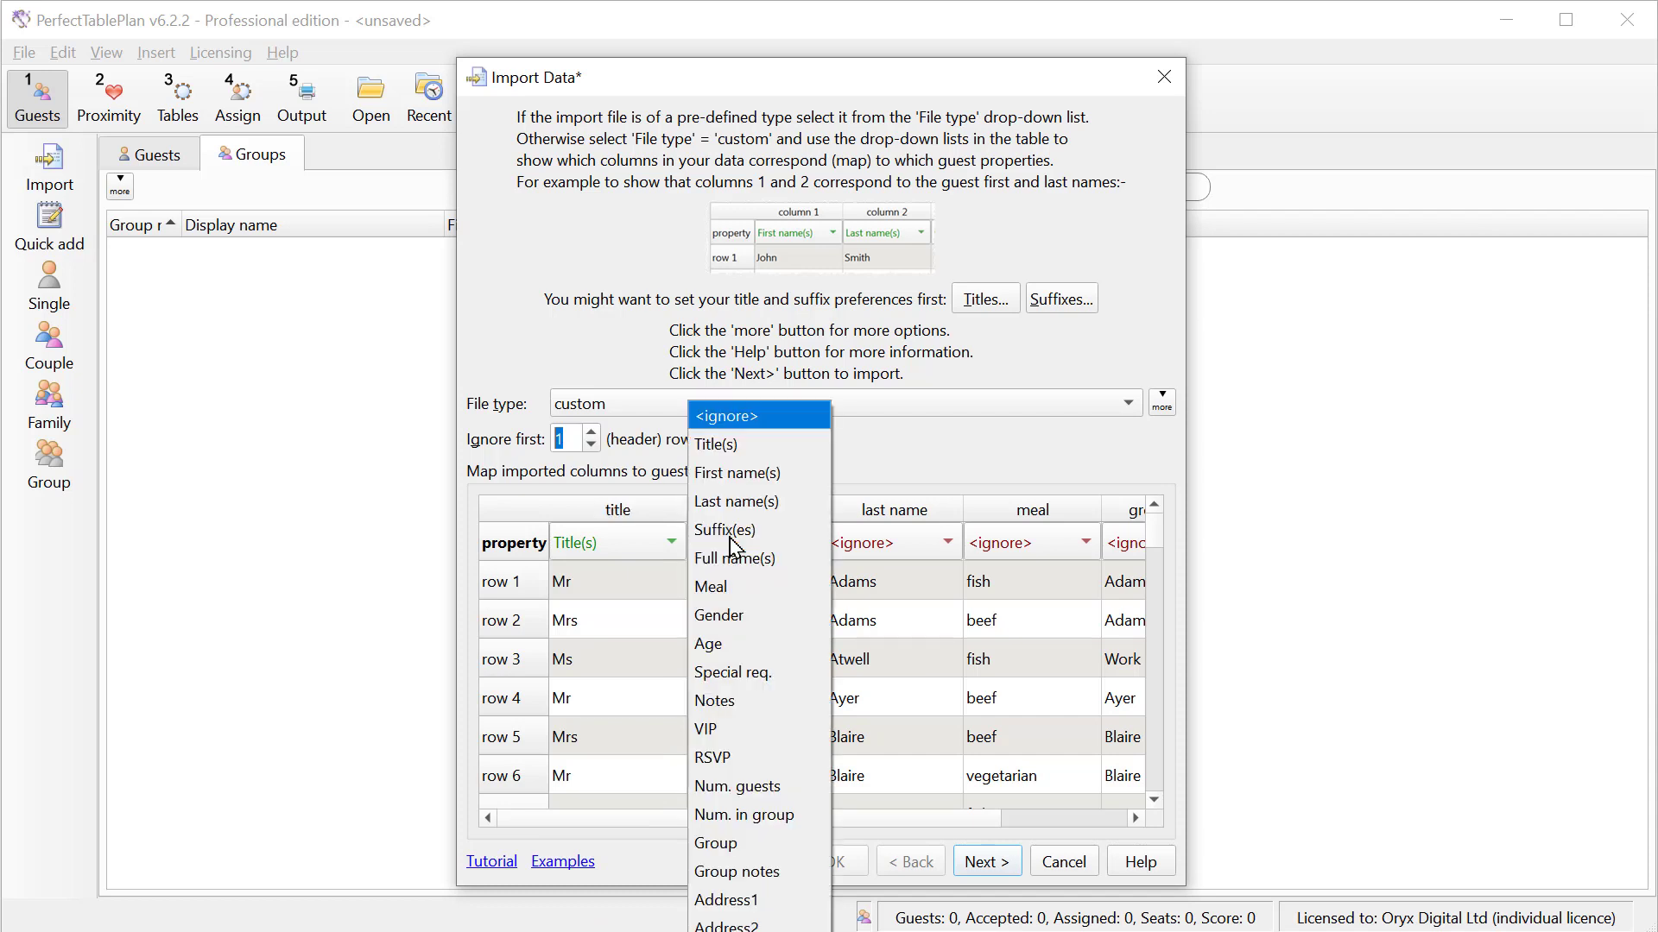
pyautogui.click(736, 473)
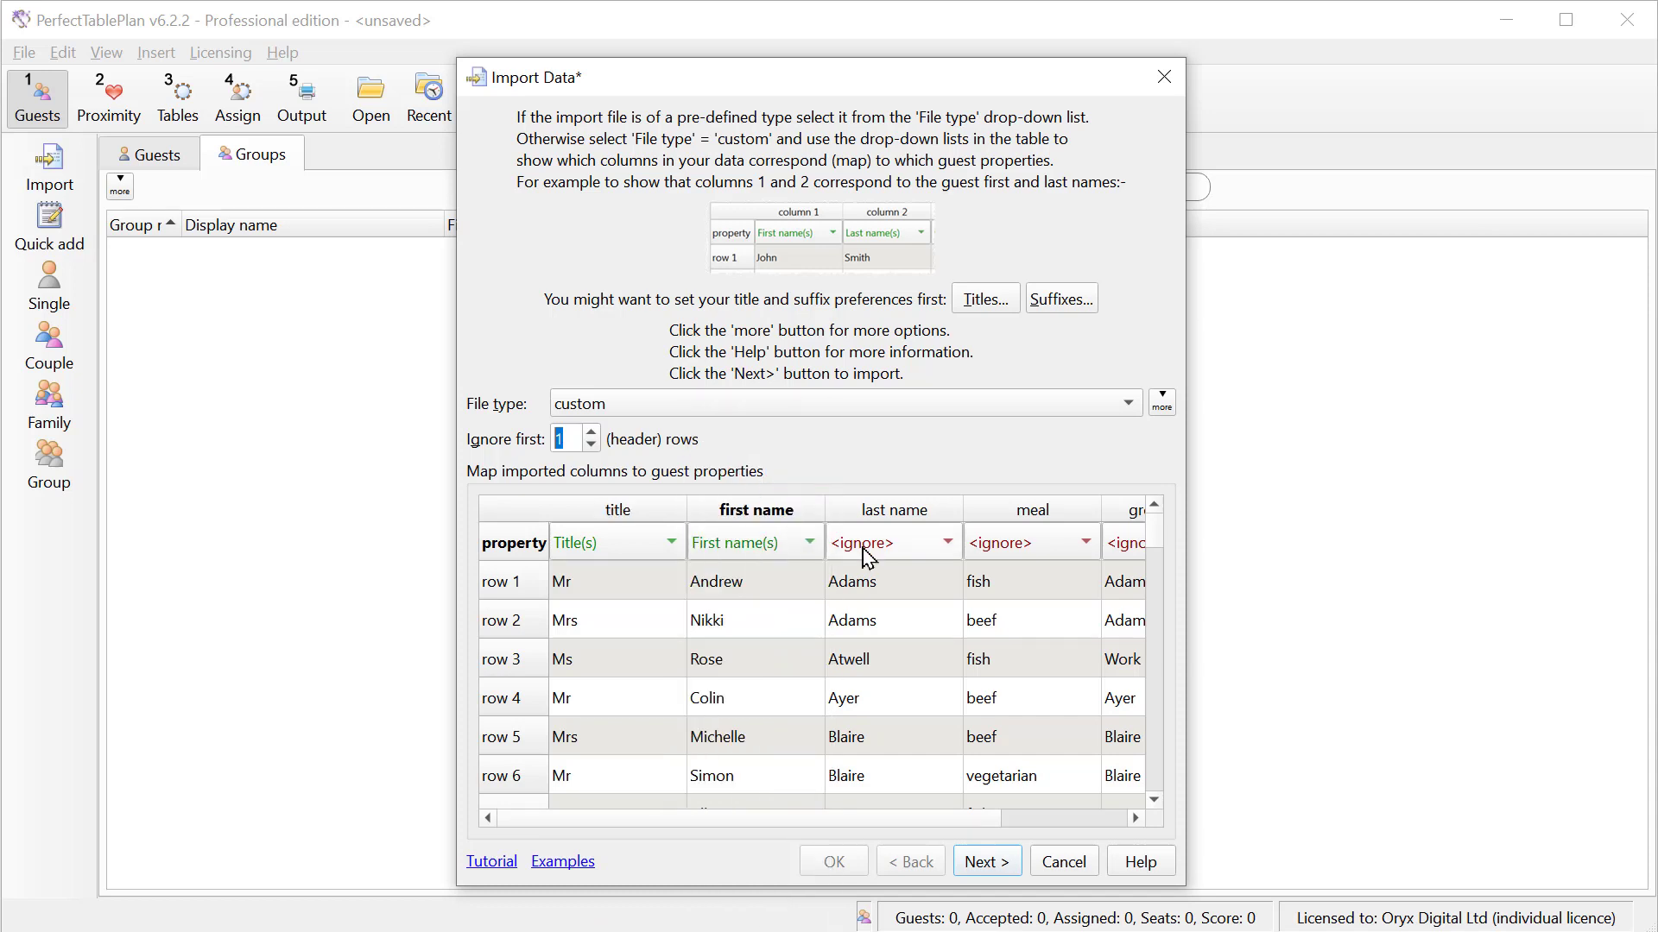
pyautogui.click(903, 551)
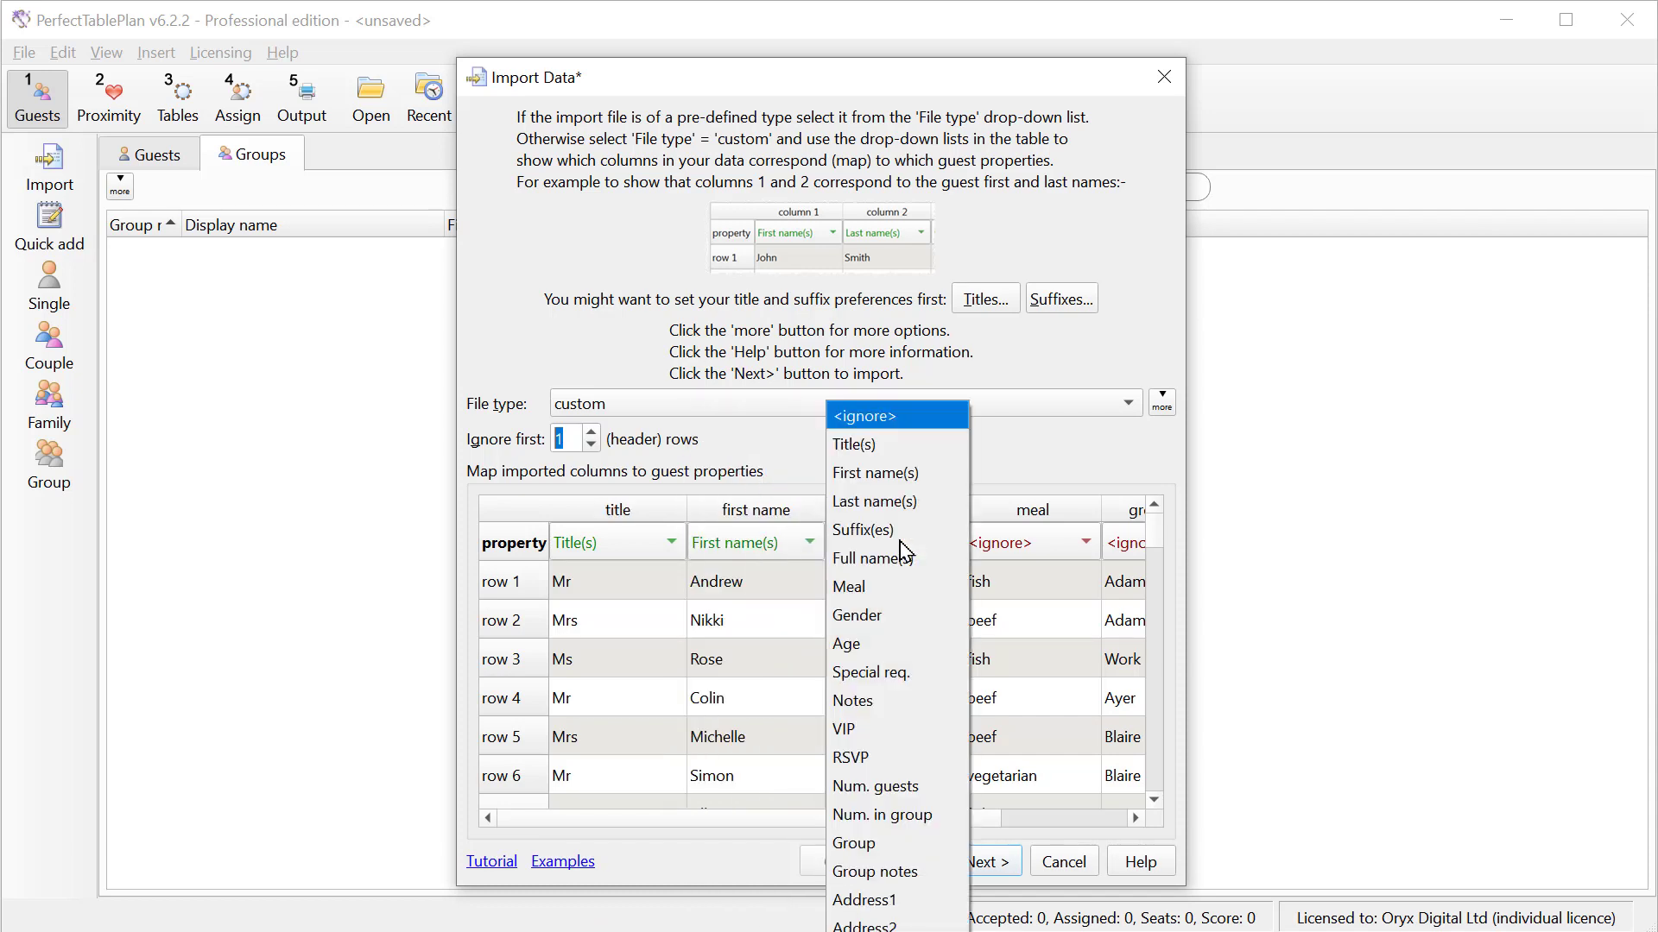
pyautogui.click(898, 502)
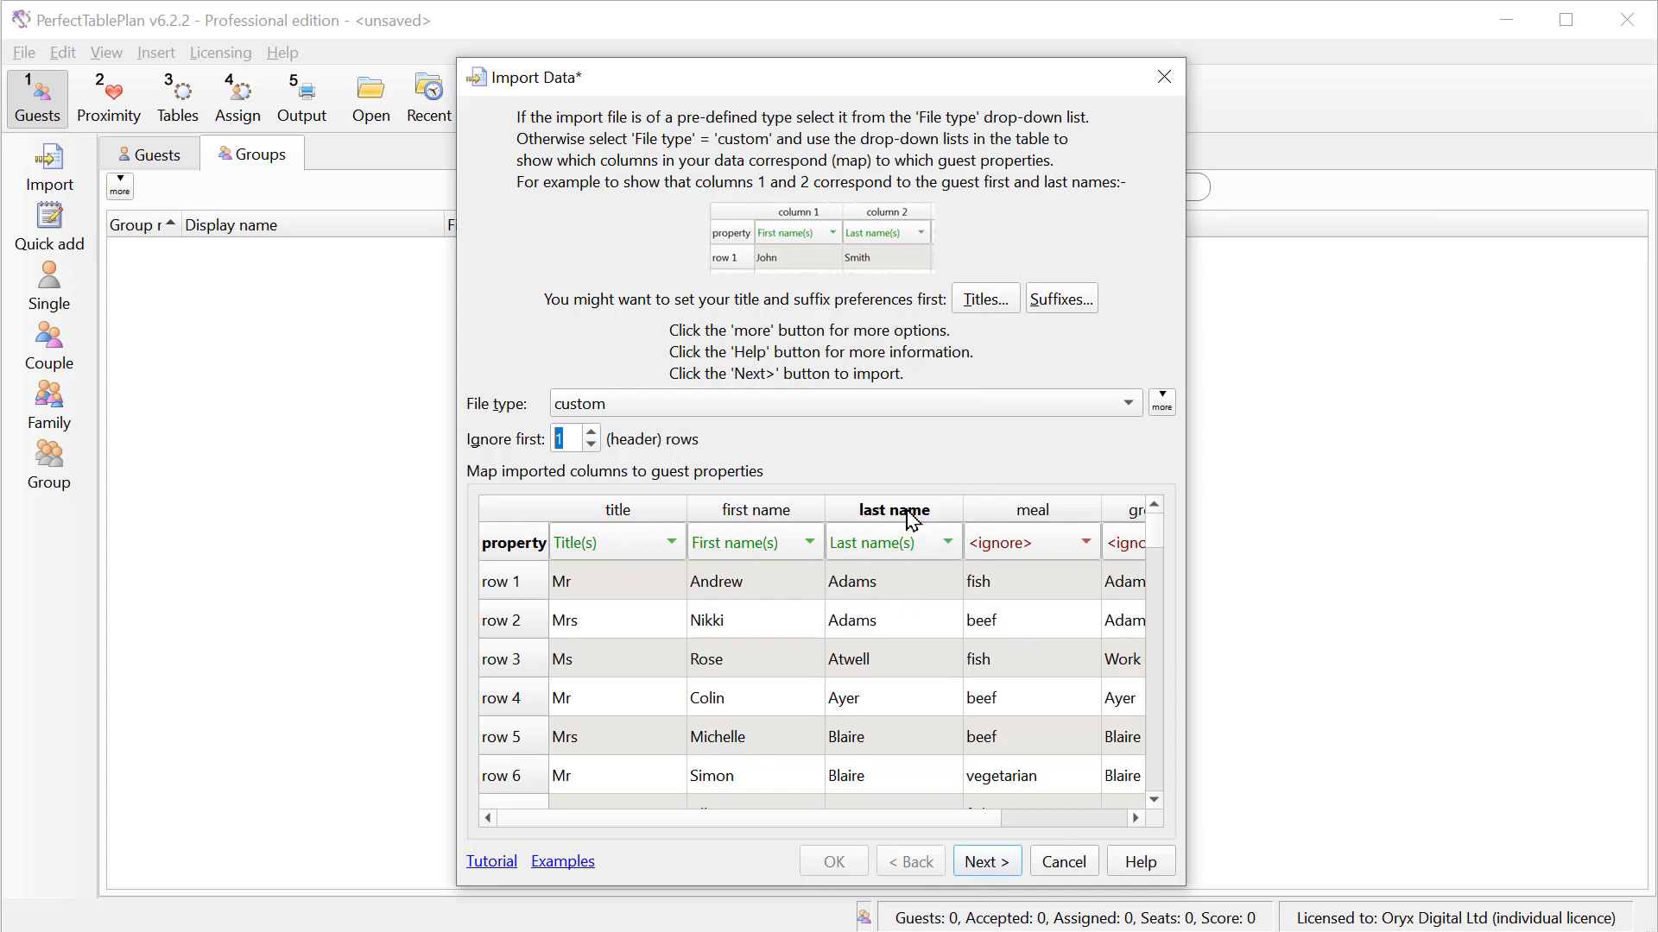
pyautogui.click(1045, 557)
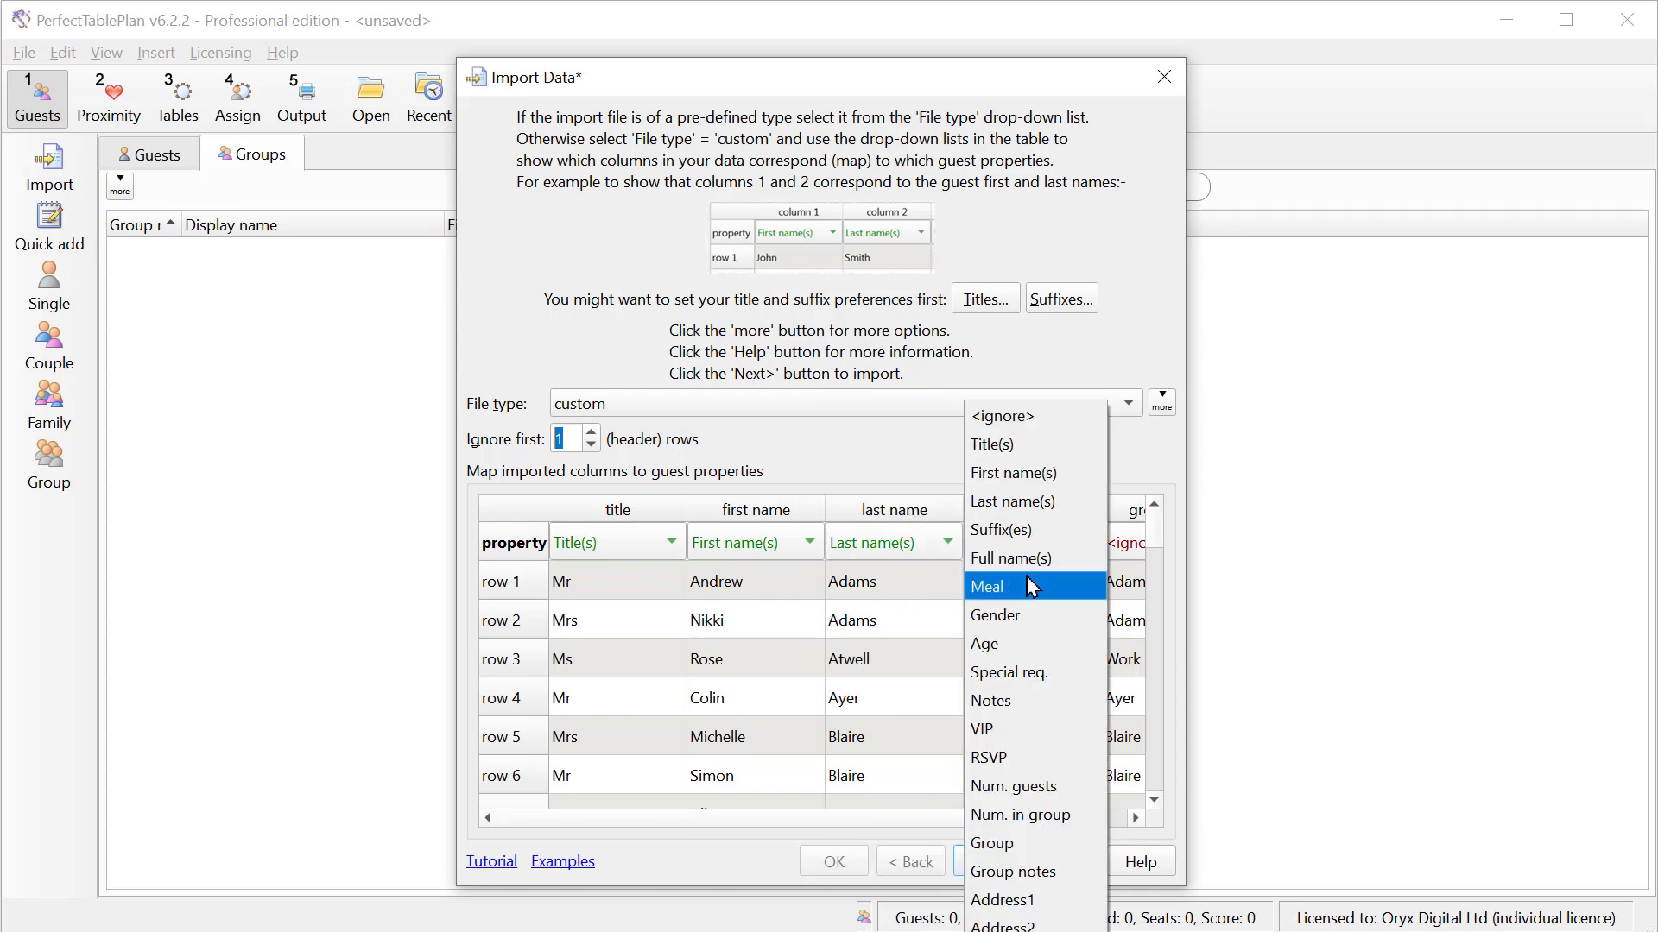
pyautogui.click(1034, 587)
pyautogui.moveTo(1193, 637); pyautogui.dragTo(1353, 637)
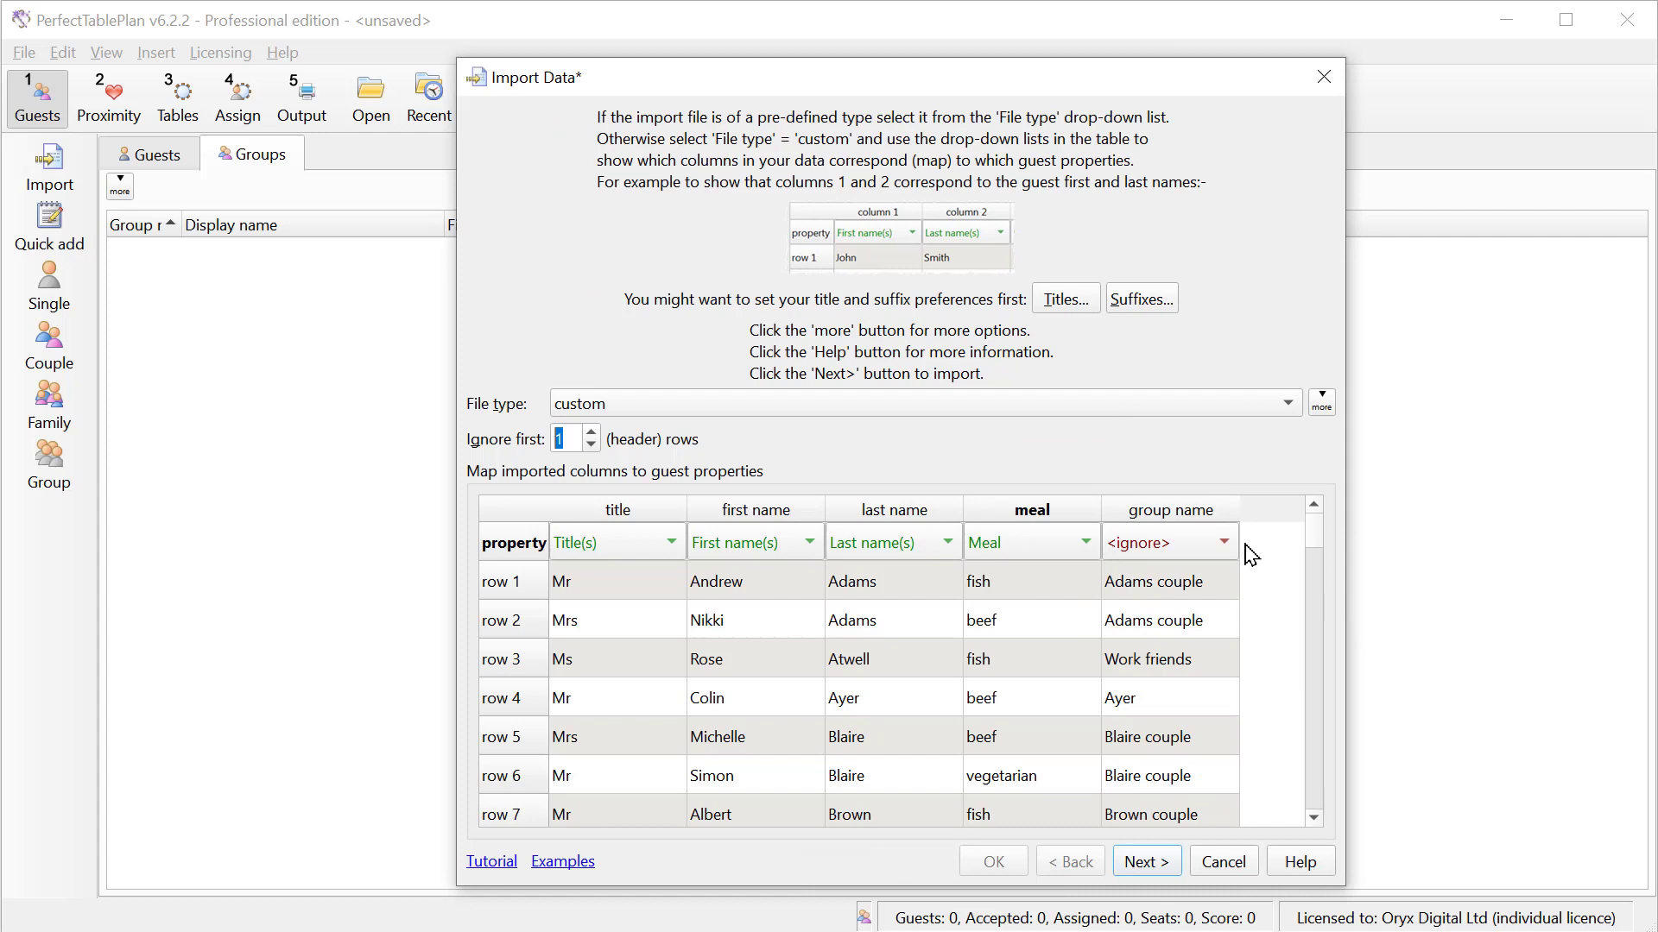
pyautogui.click(1187, 550)
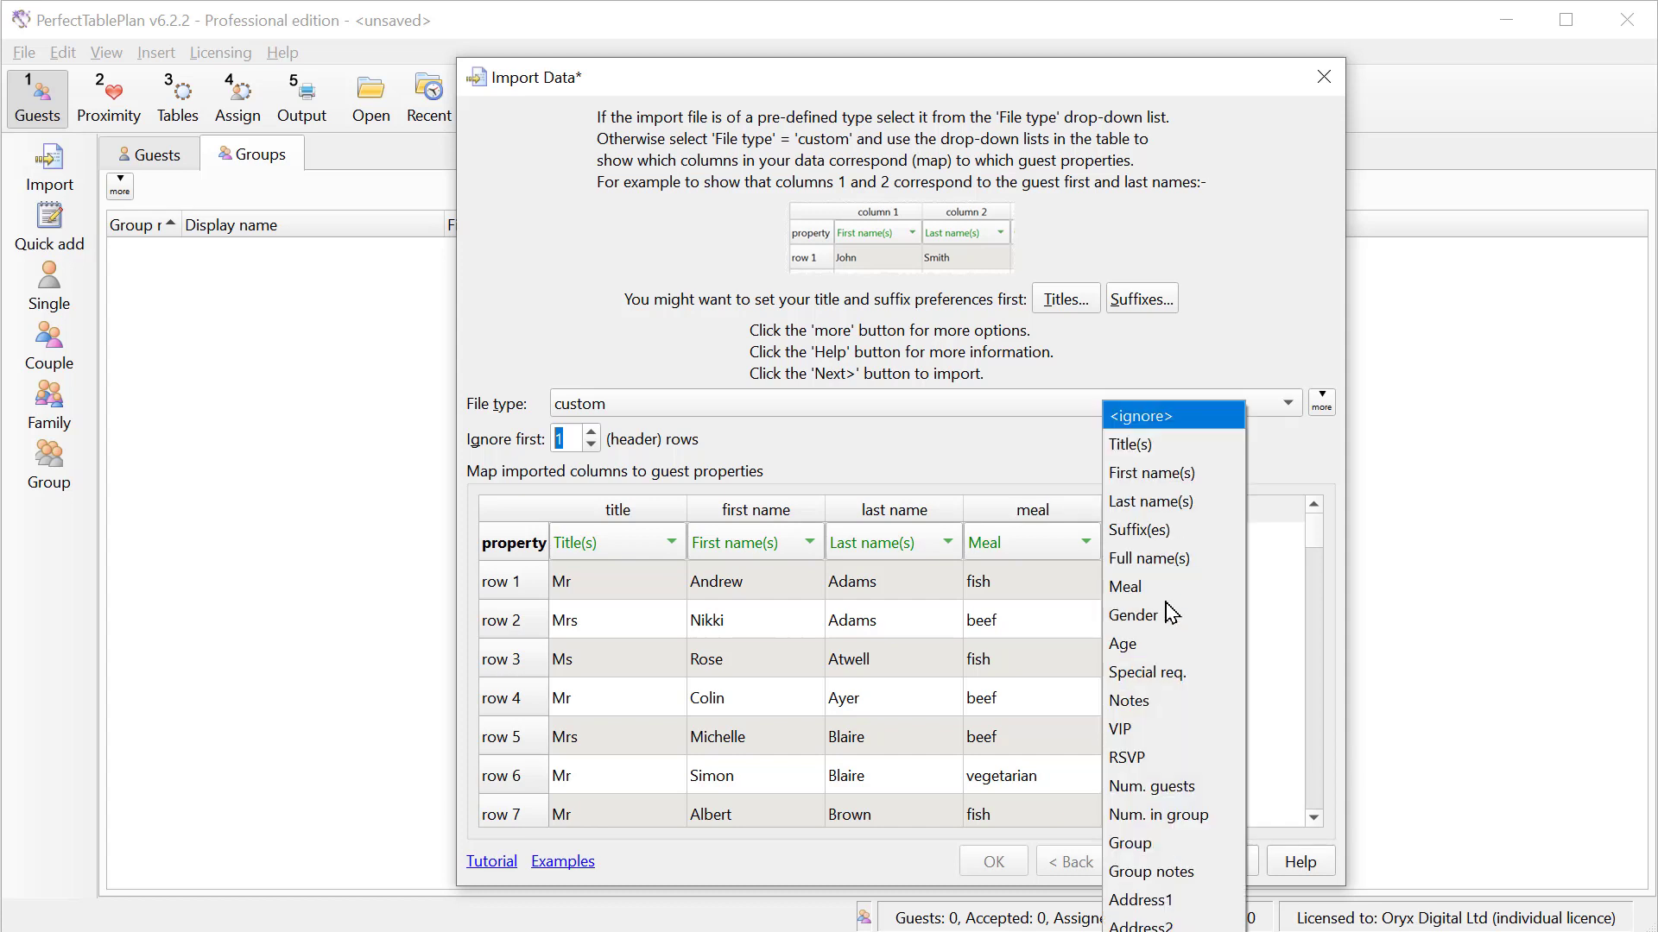
pyautogui.click(1165, 846)
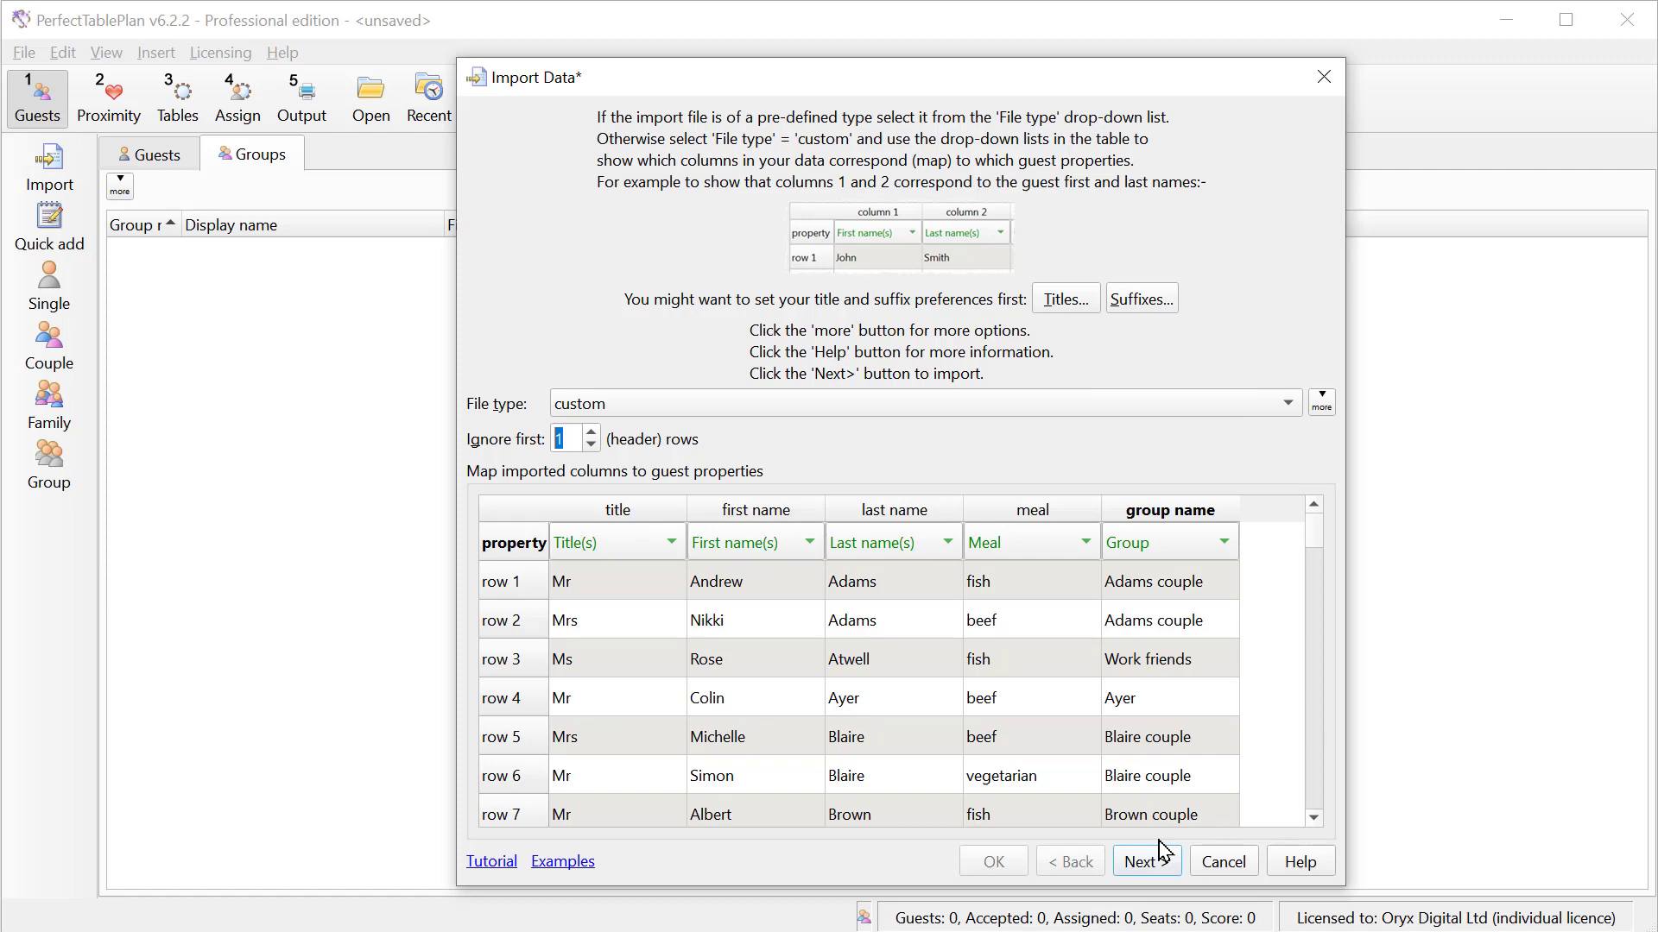
pyautogui.click(1155, 864)
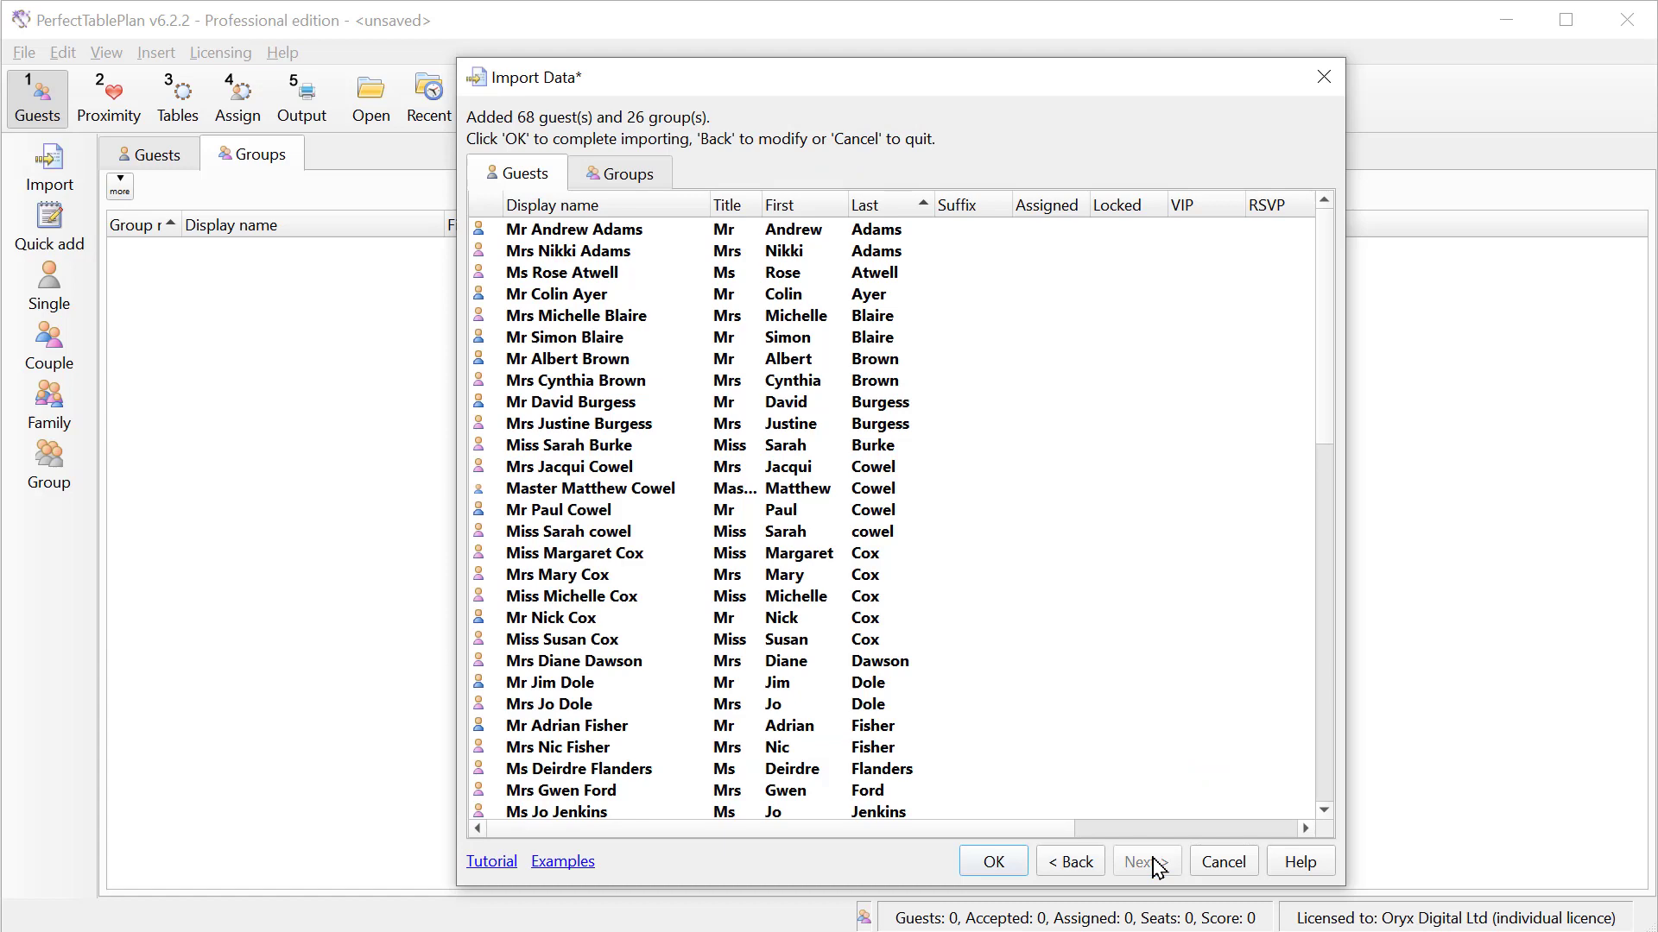
# Review the guests grouped in the preview and confirm importing all 68 guests.
pyautogui.click(649, 181)
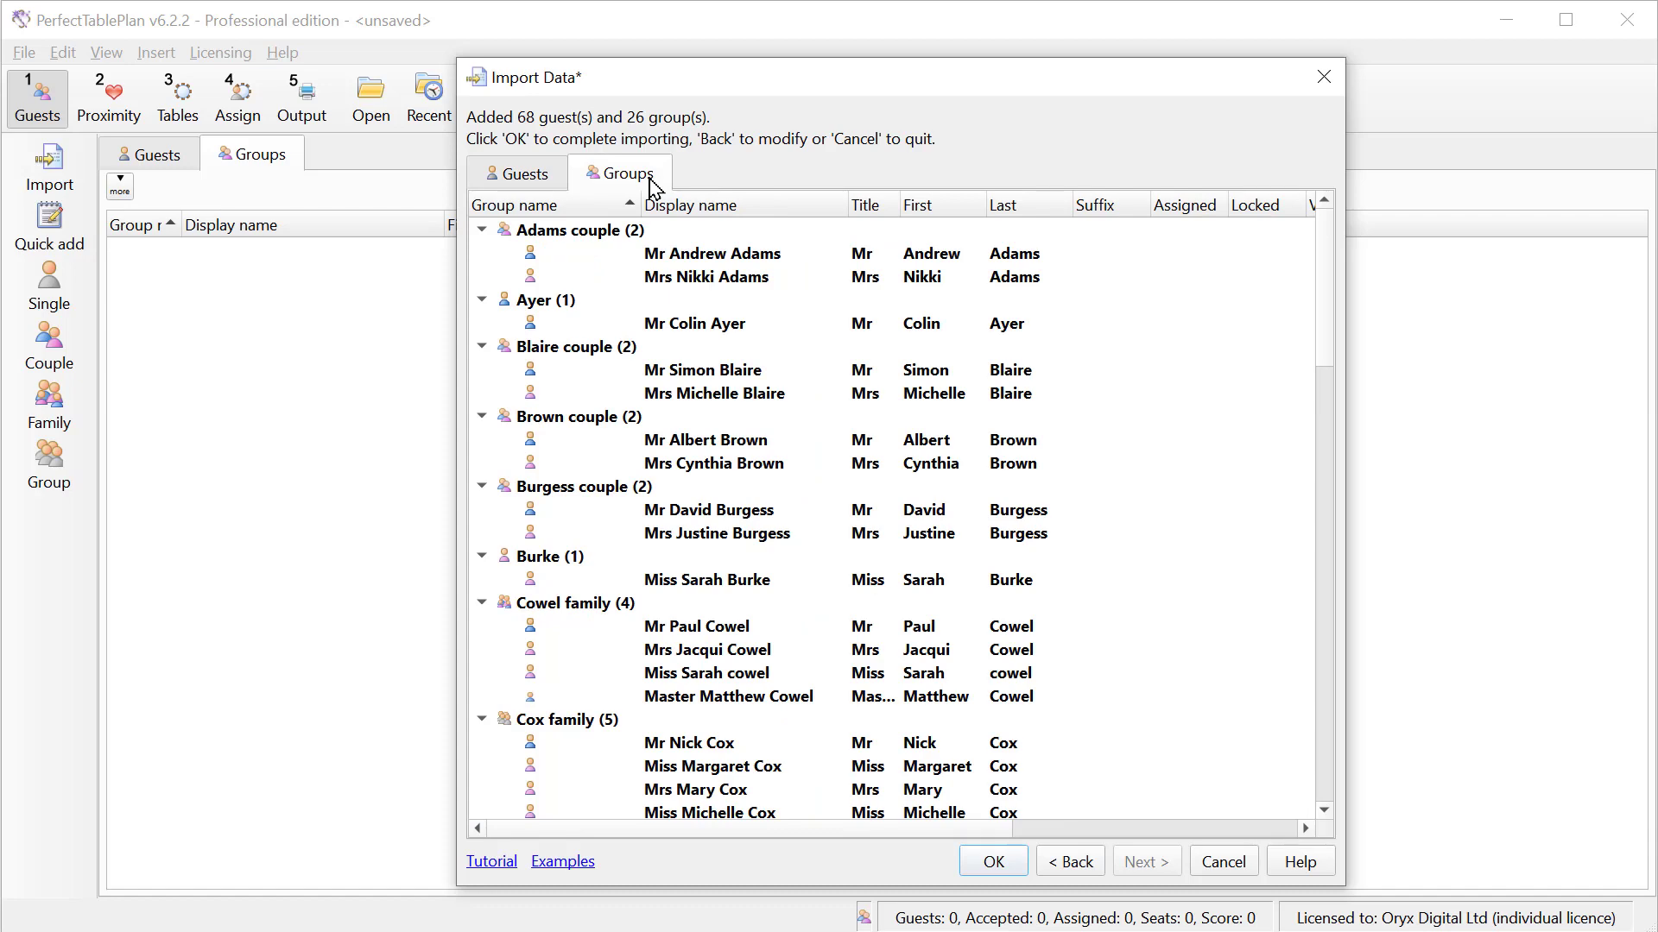
pyautogui.click(993, 866)
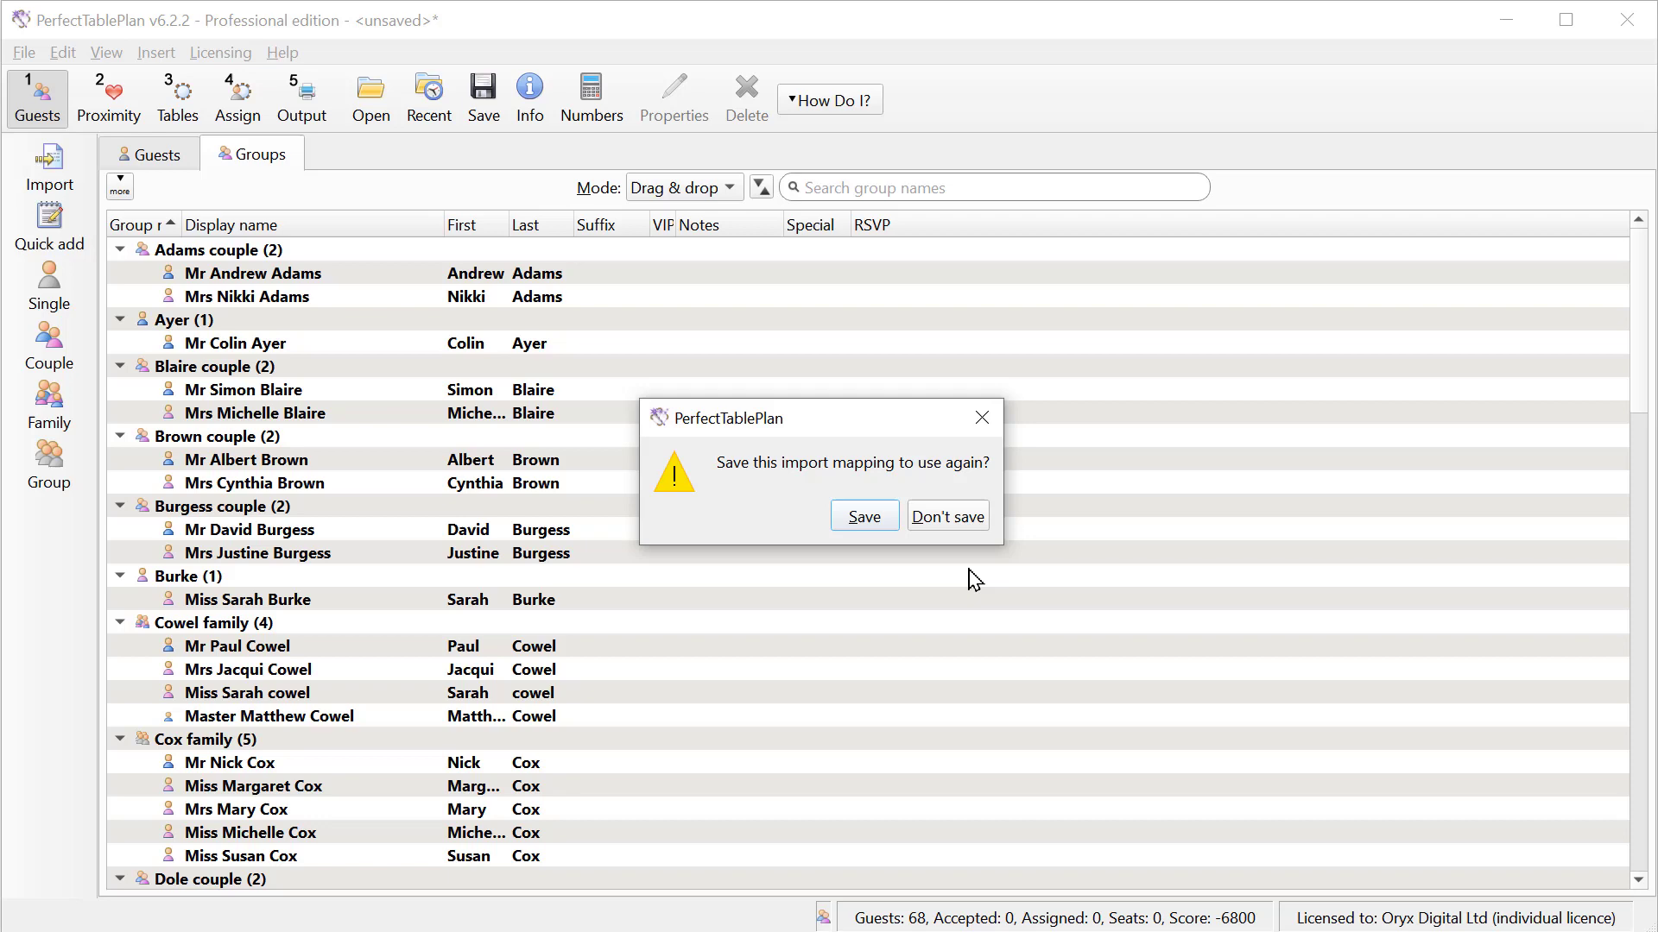
# Skip saving the mapping, sort the guest list by first then last name, then view groups.
pyautogui.click(965, 520)
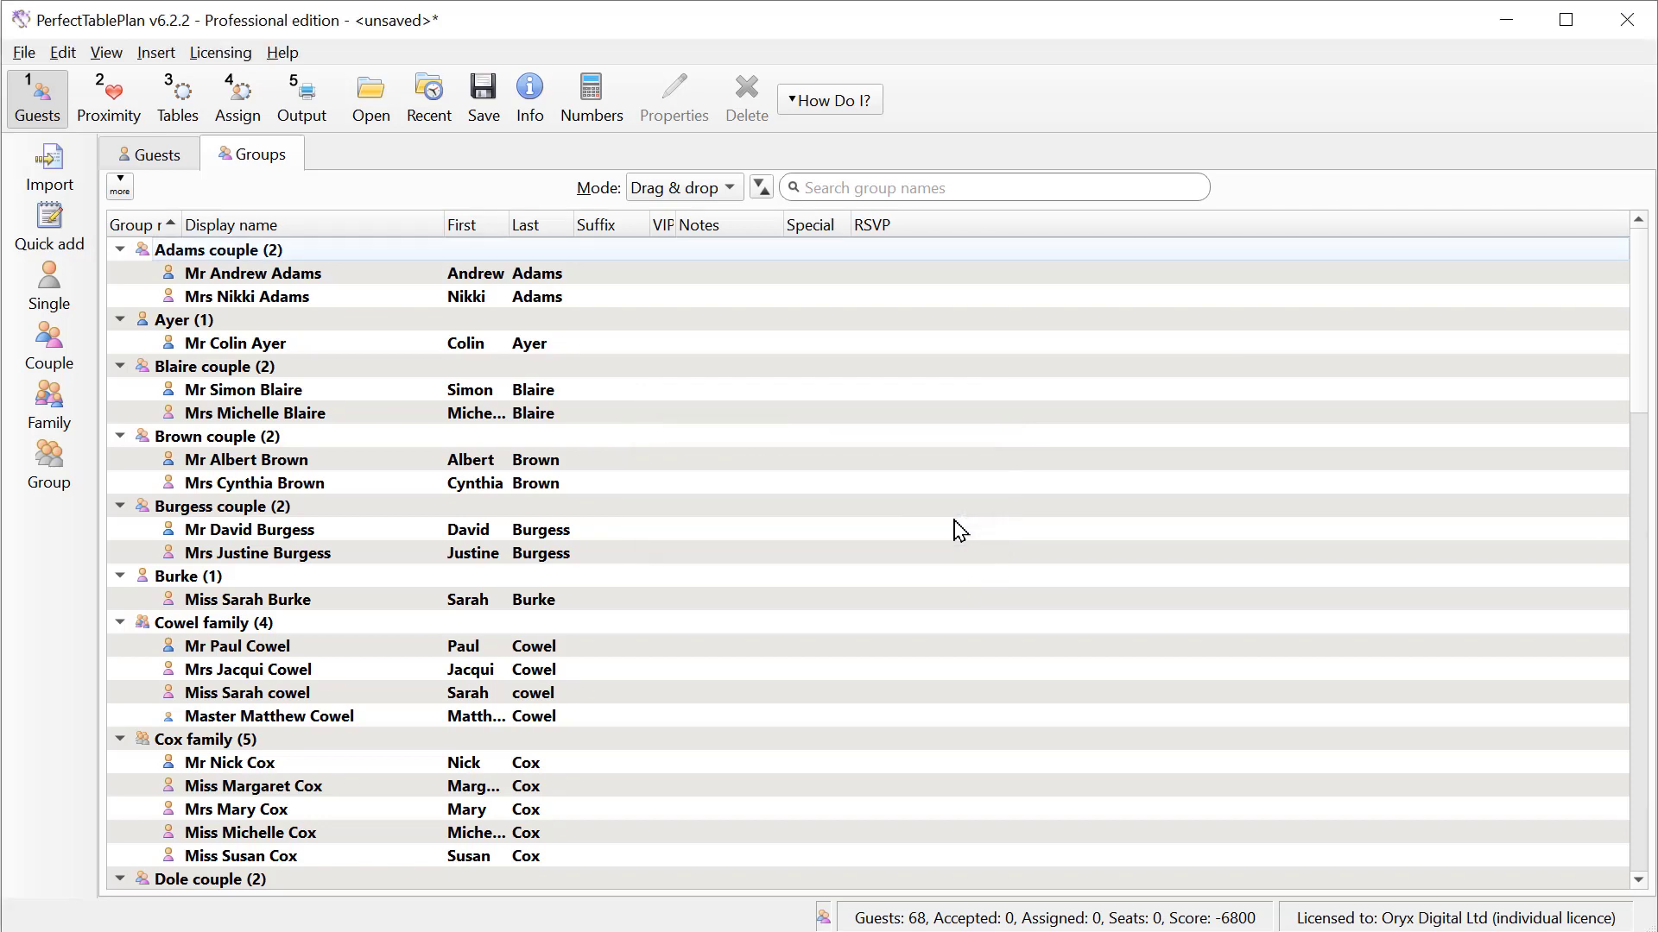
pyautogui.click(159, 157)
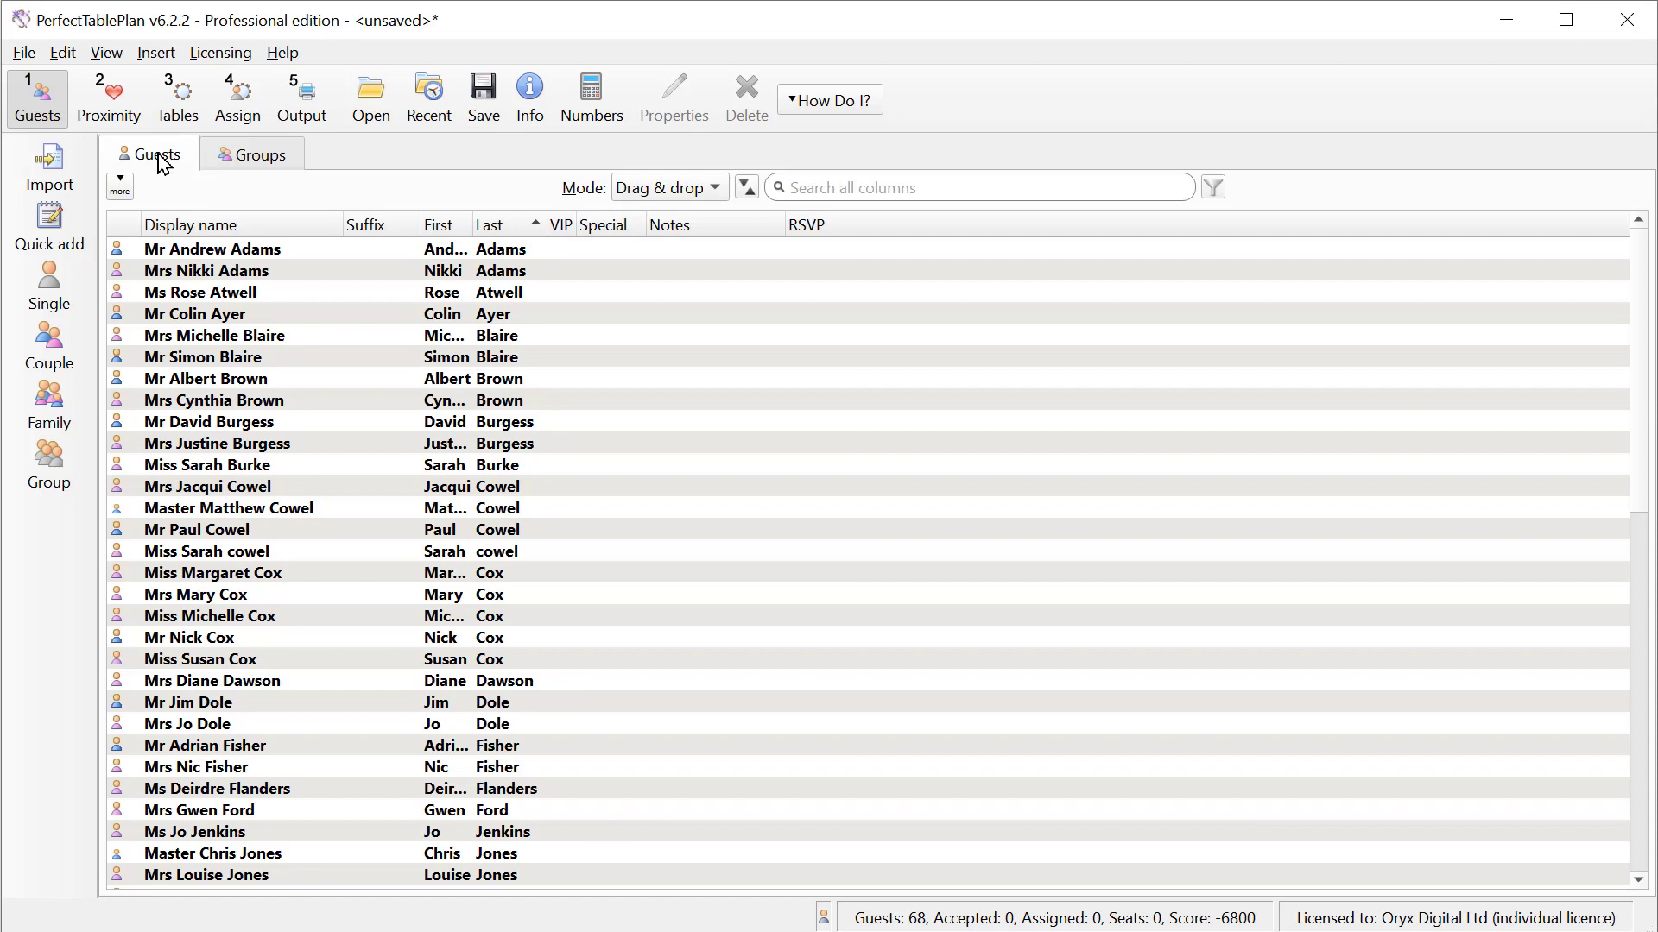
pyautogui.click(448, 228)
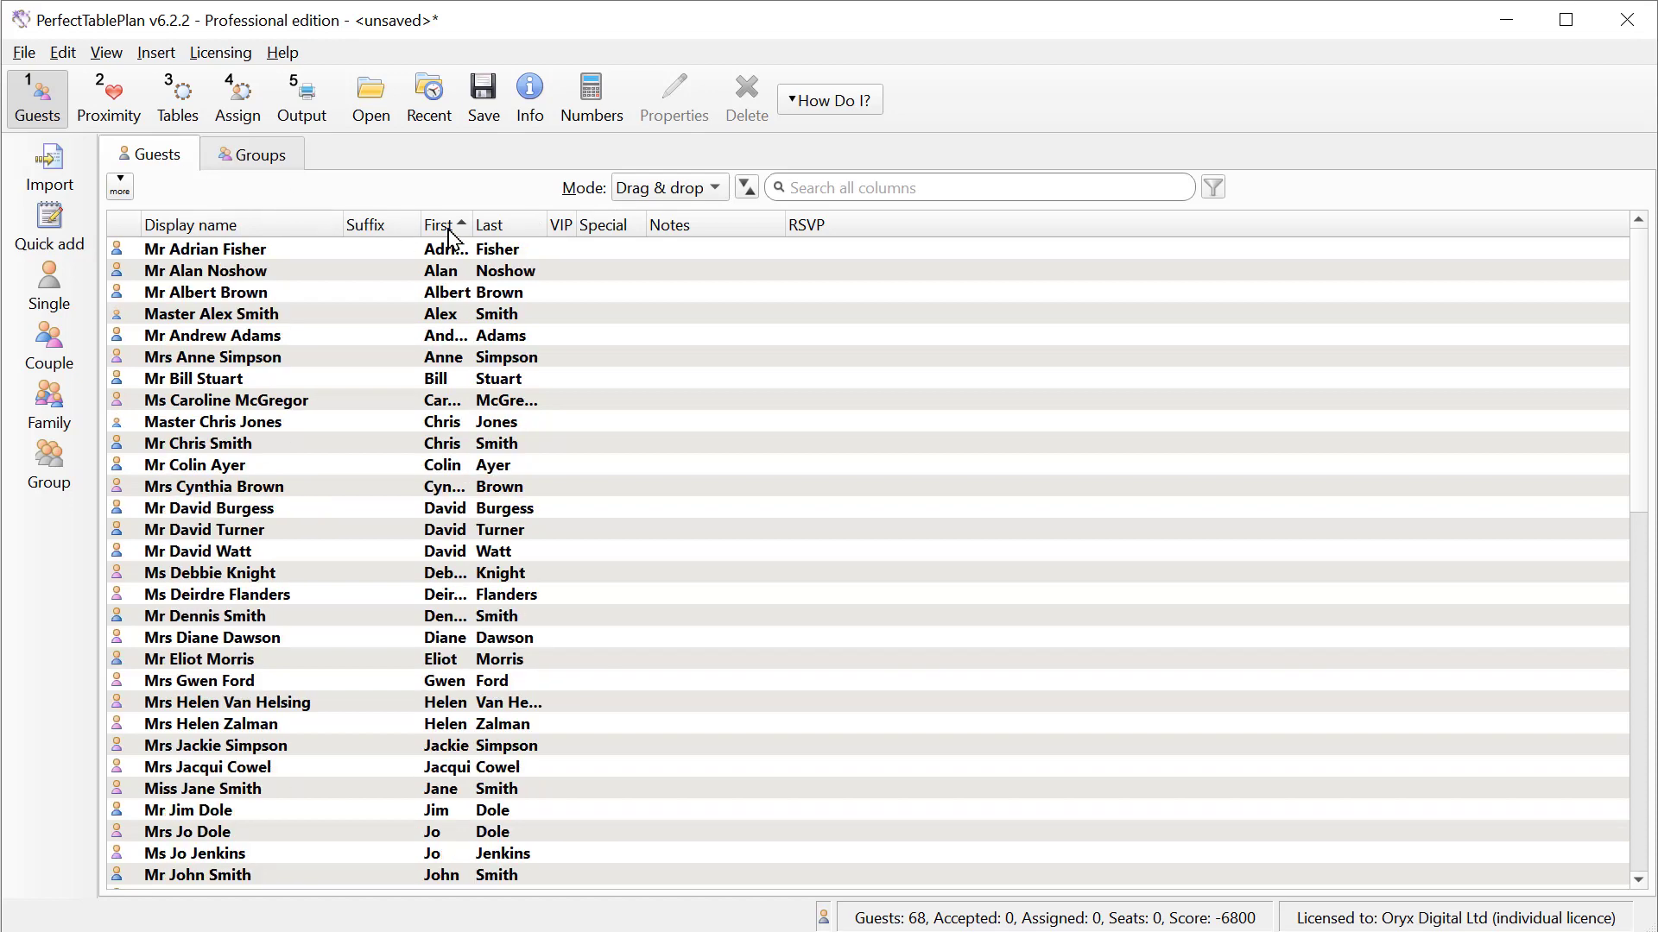
pyautogui.click(498, 228)
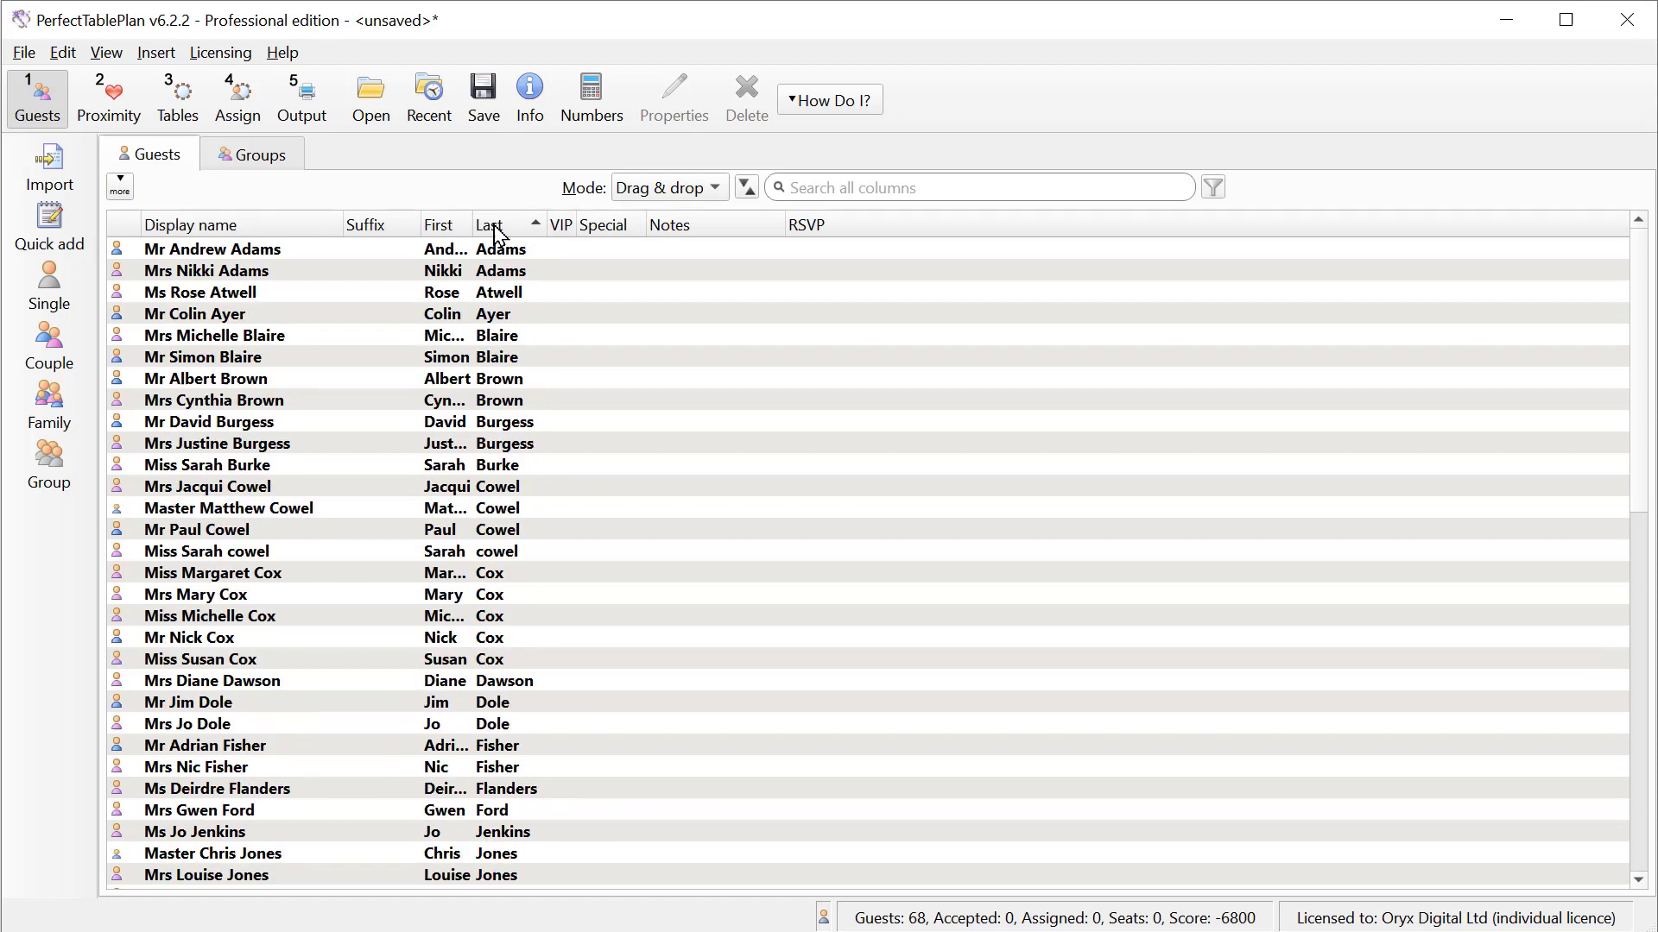
pyautogui.click(274, 162)
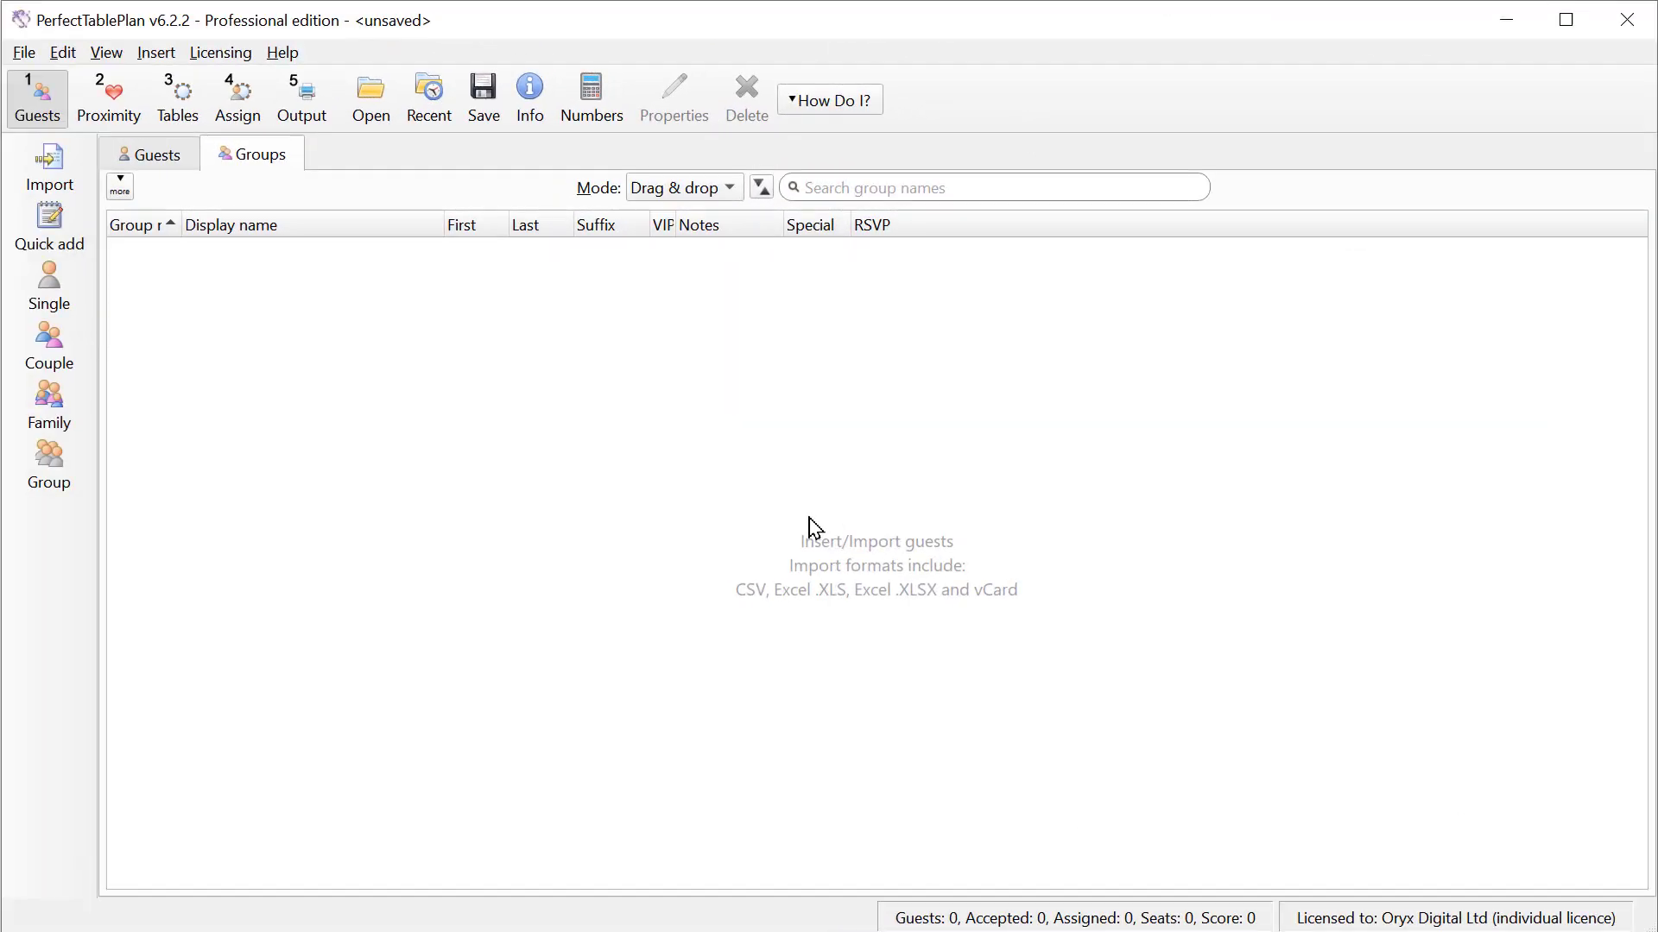
# Re-import the Guestlist worksheet and inspect how guests are grouped in the preview.
pyautogui.moveTo(809, 518); pyautogui.dragTo(769, 525)
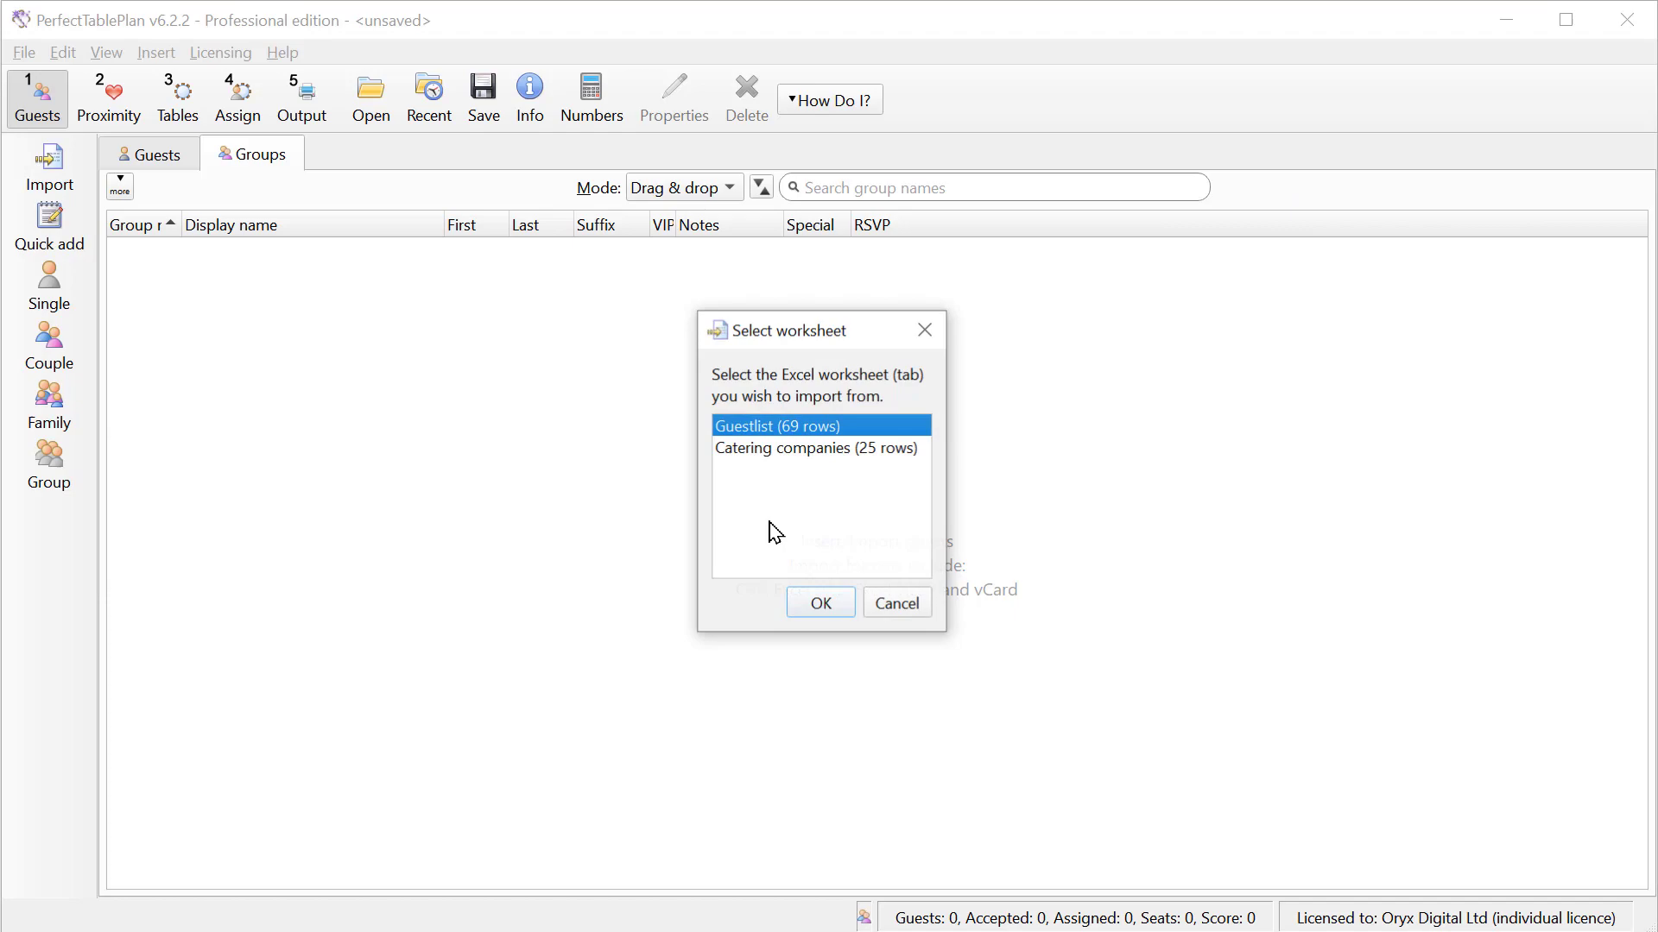
pyautogui.click(830, 603)
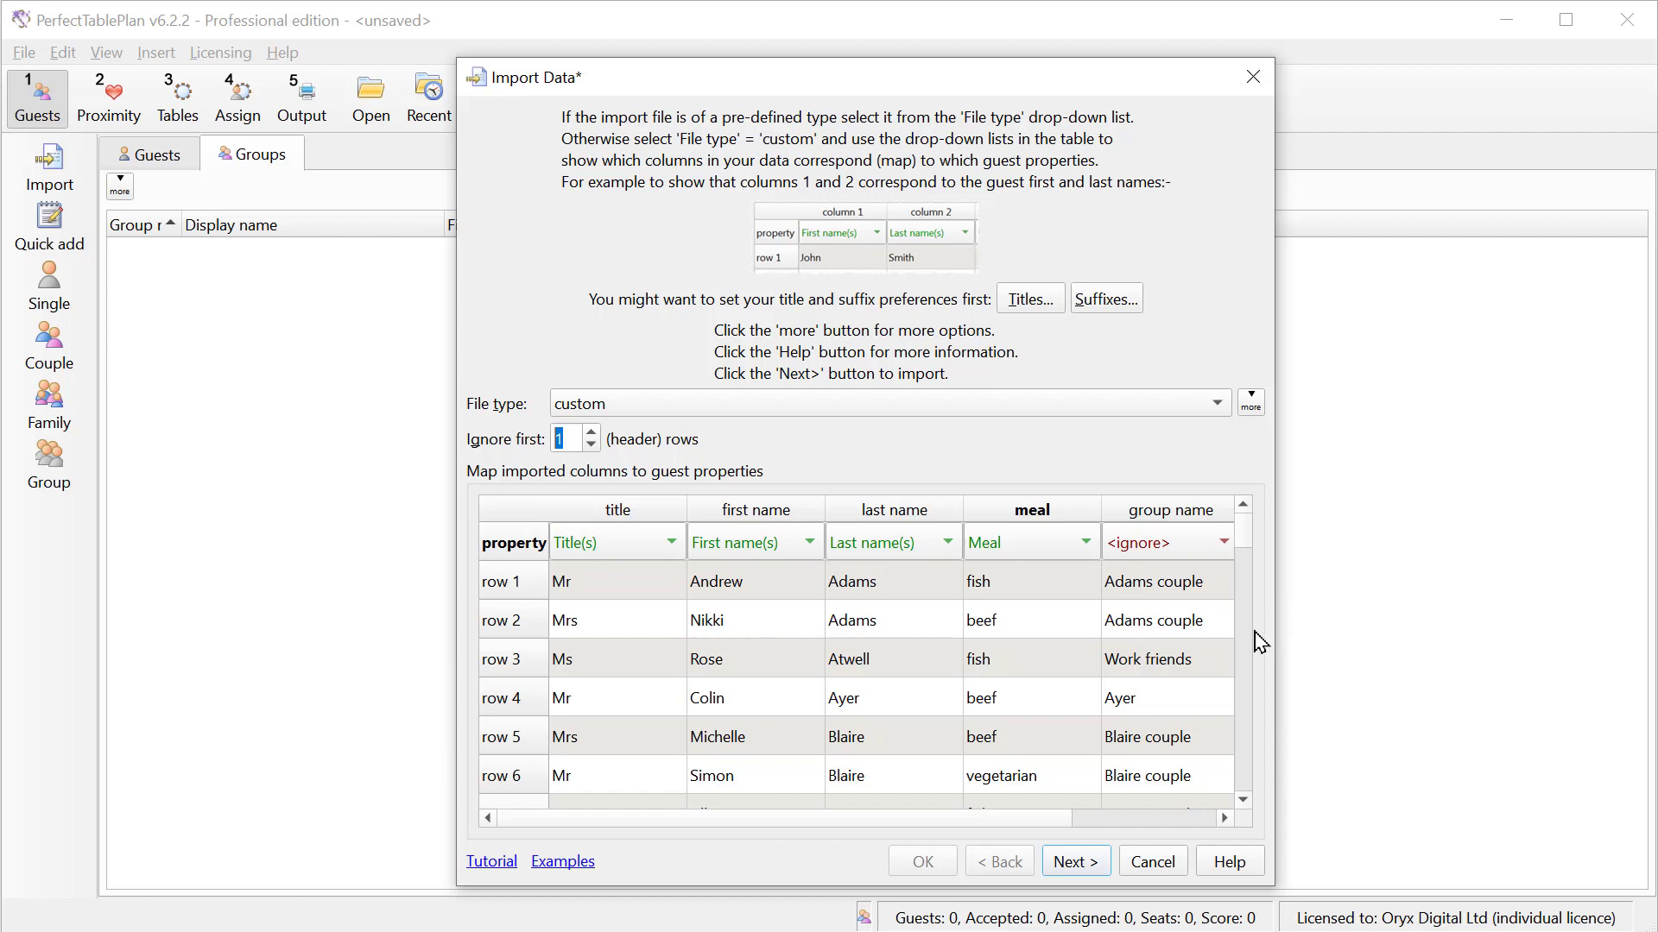
pyautogui.click(1079, 867)
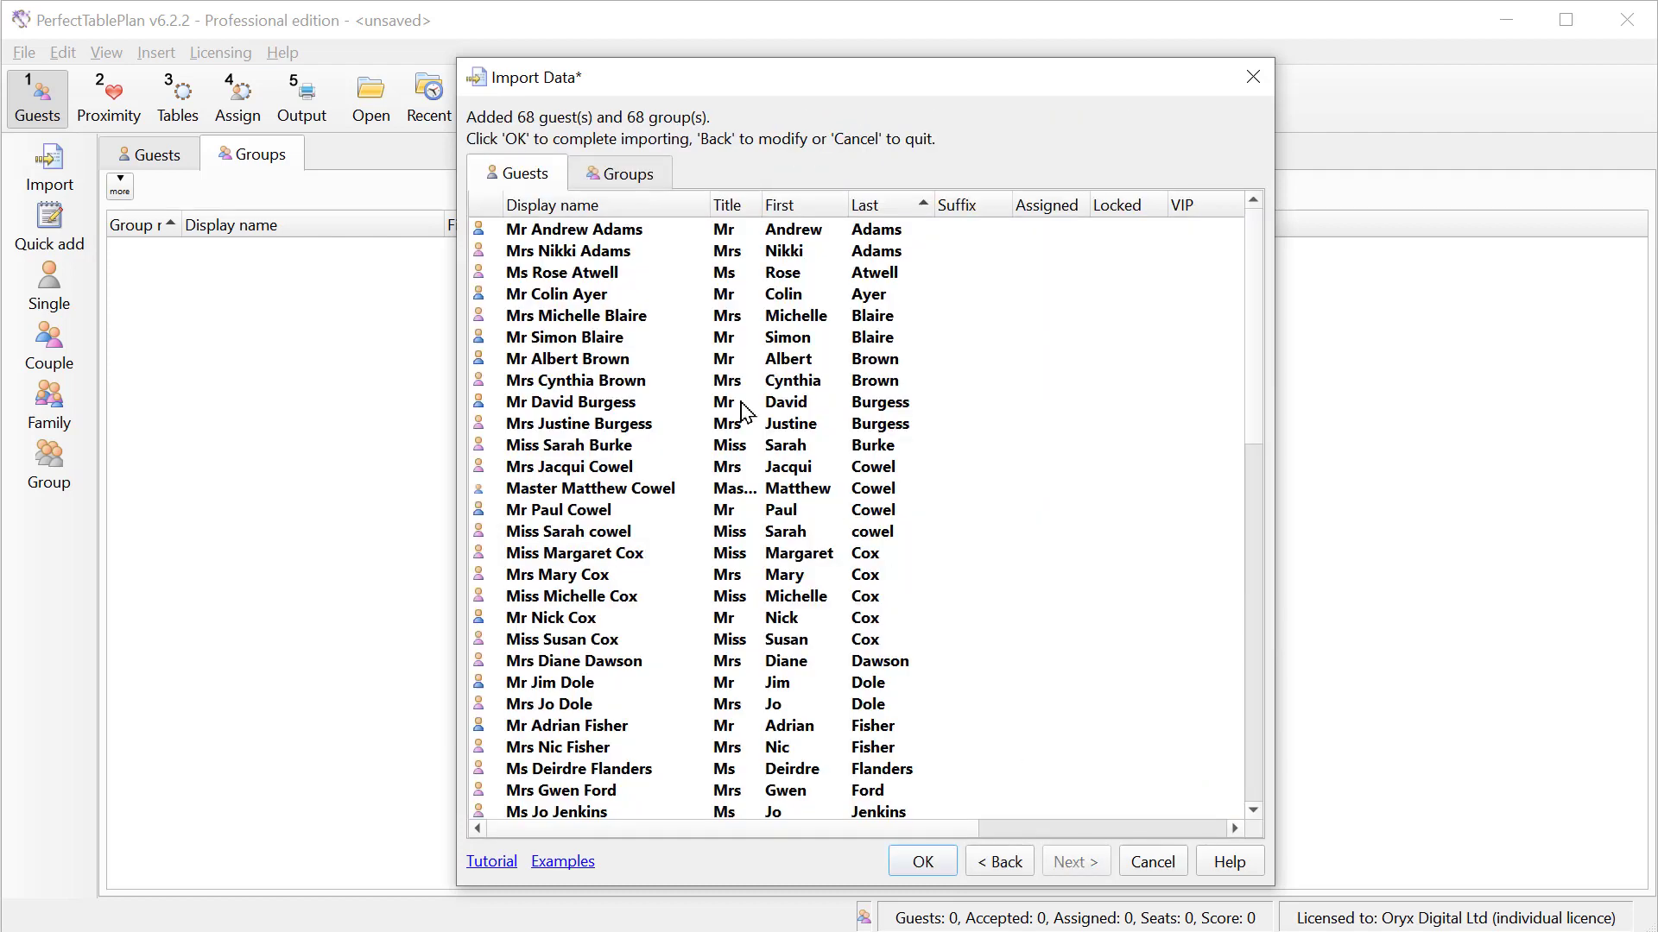
pyautogui.click(622, 176)
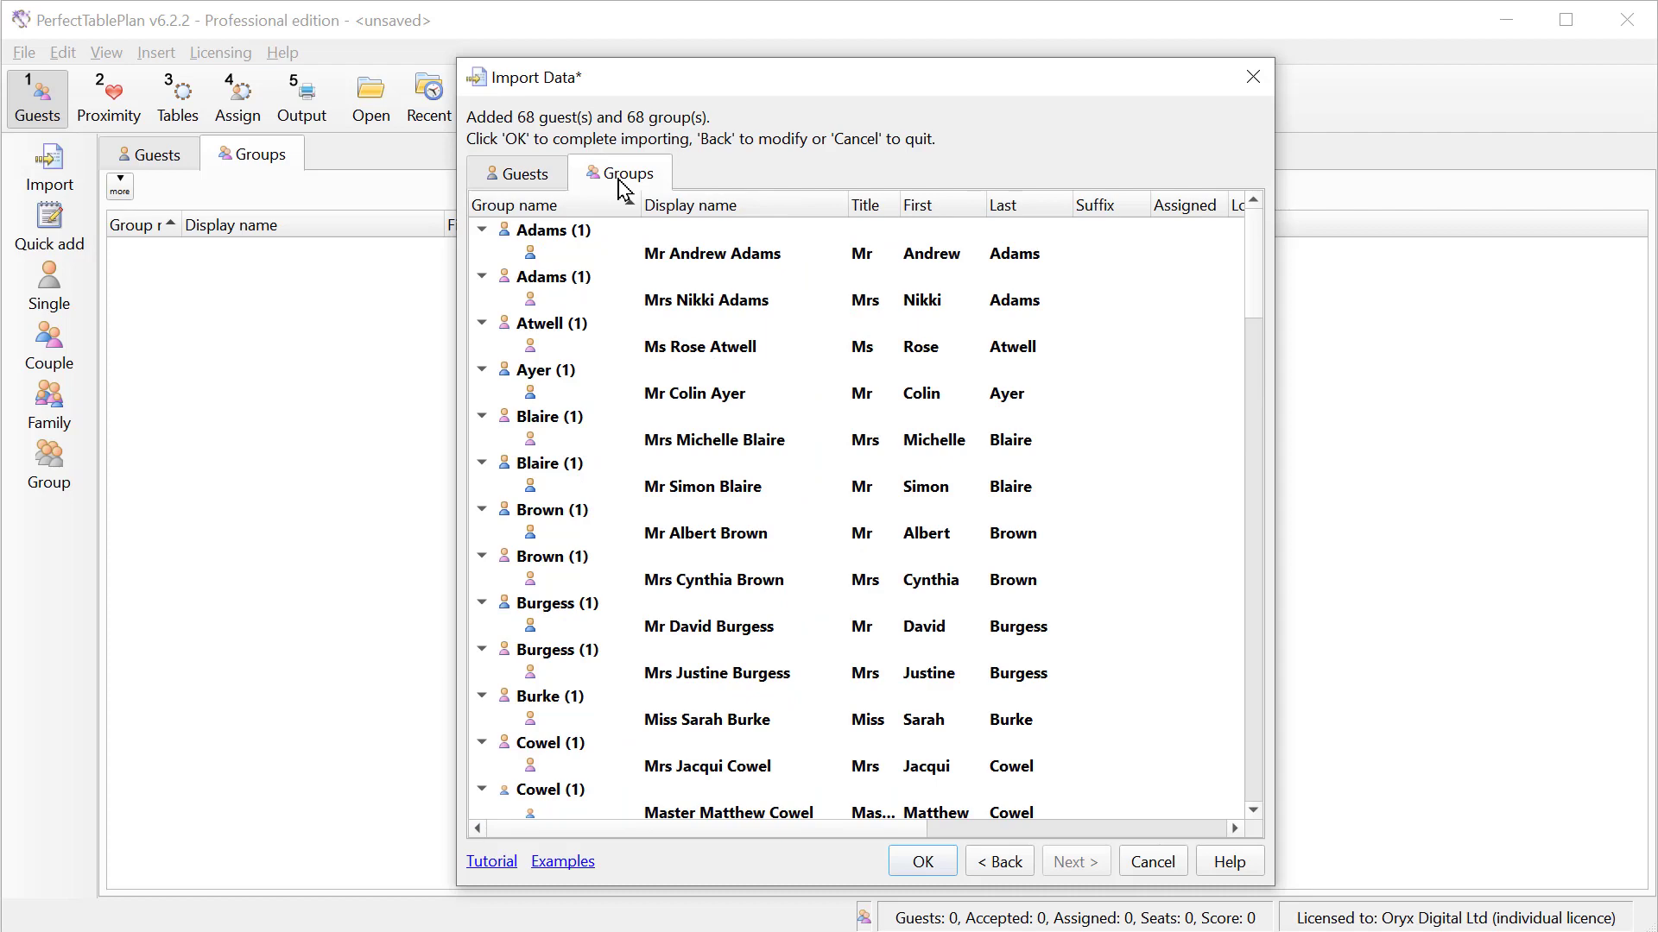
# Enable 'group consecutive guests with same last name' and preview the import again.
pyautogui.click(1004, 864)
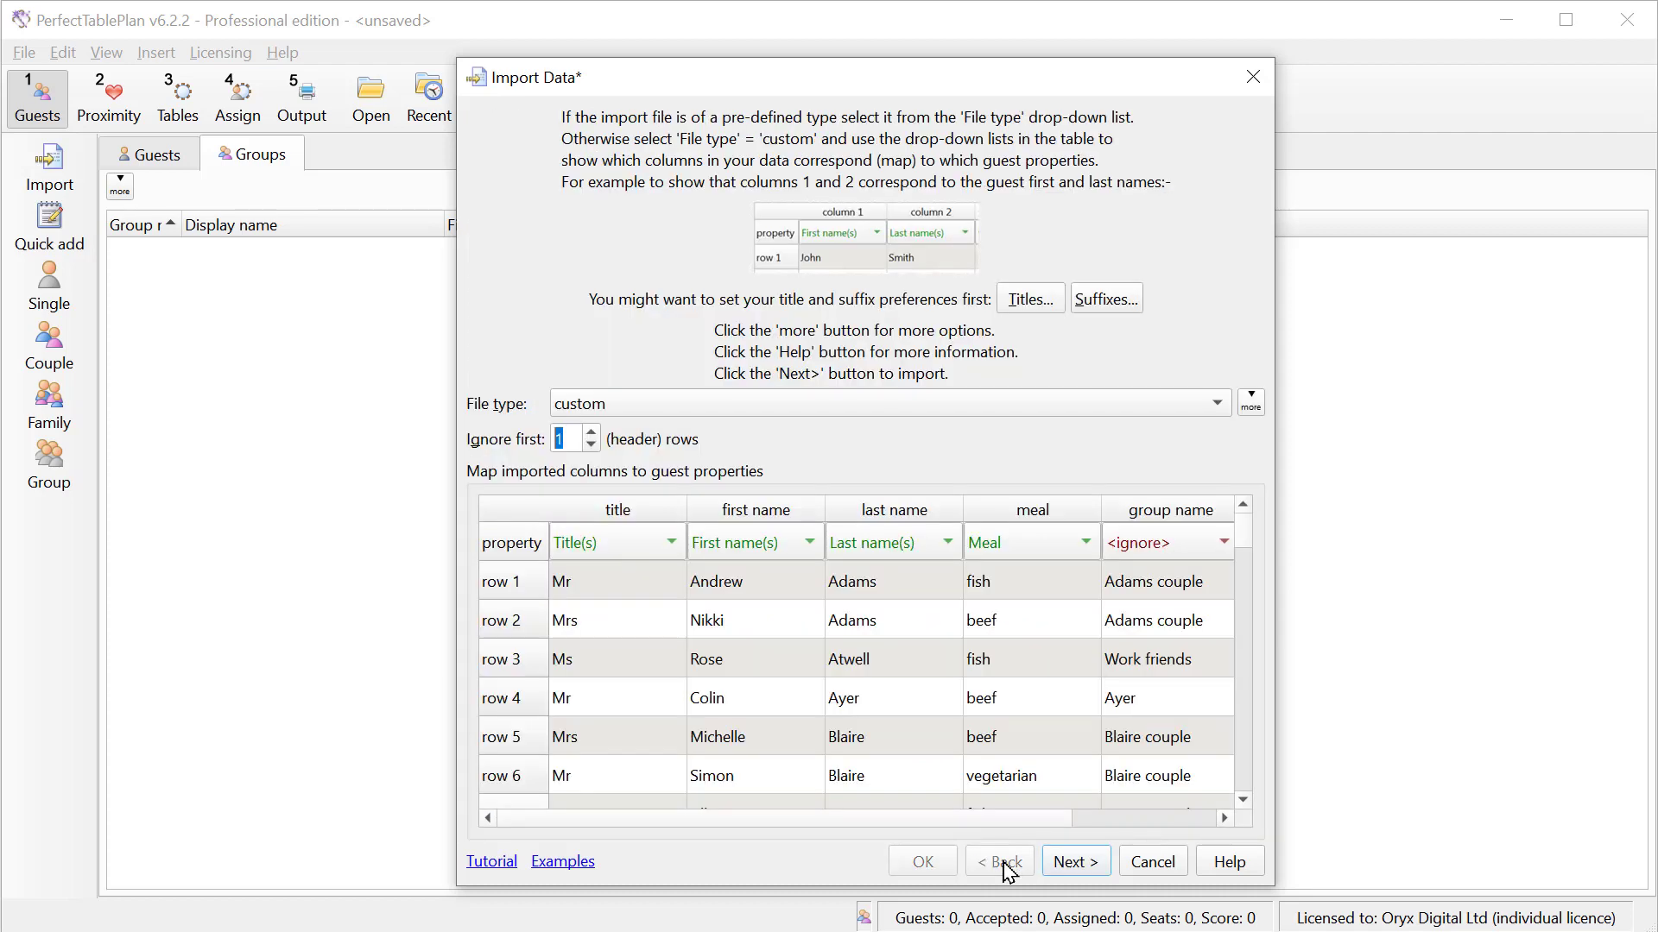
pyautogui.click(1251, 402)
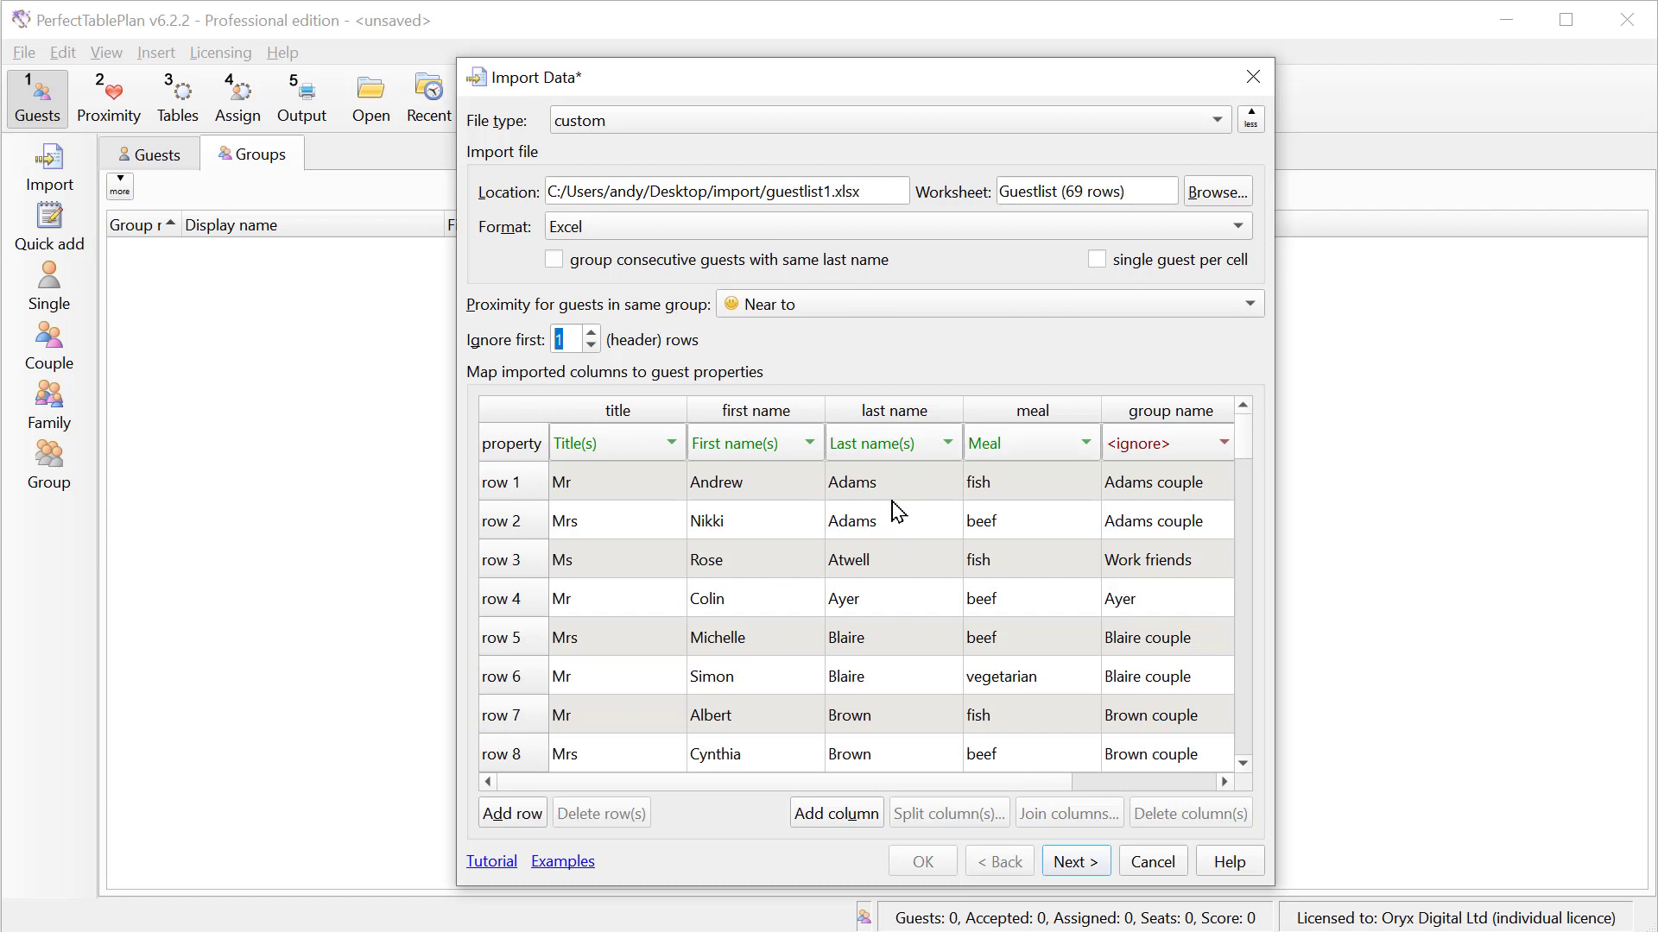
pyautogui.click(605, 266)
pyautogui.click(1079, 864)
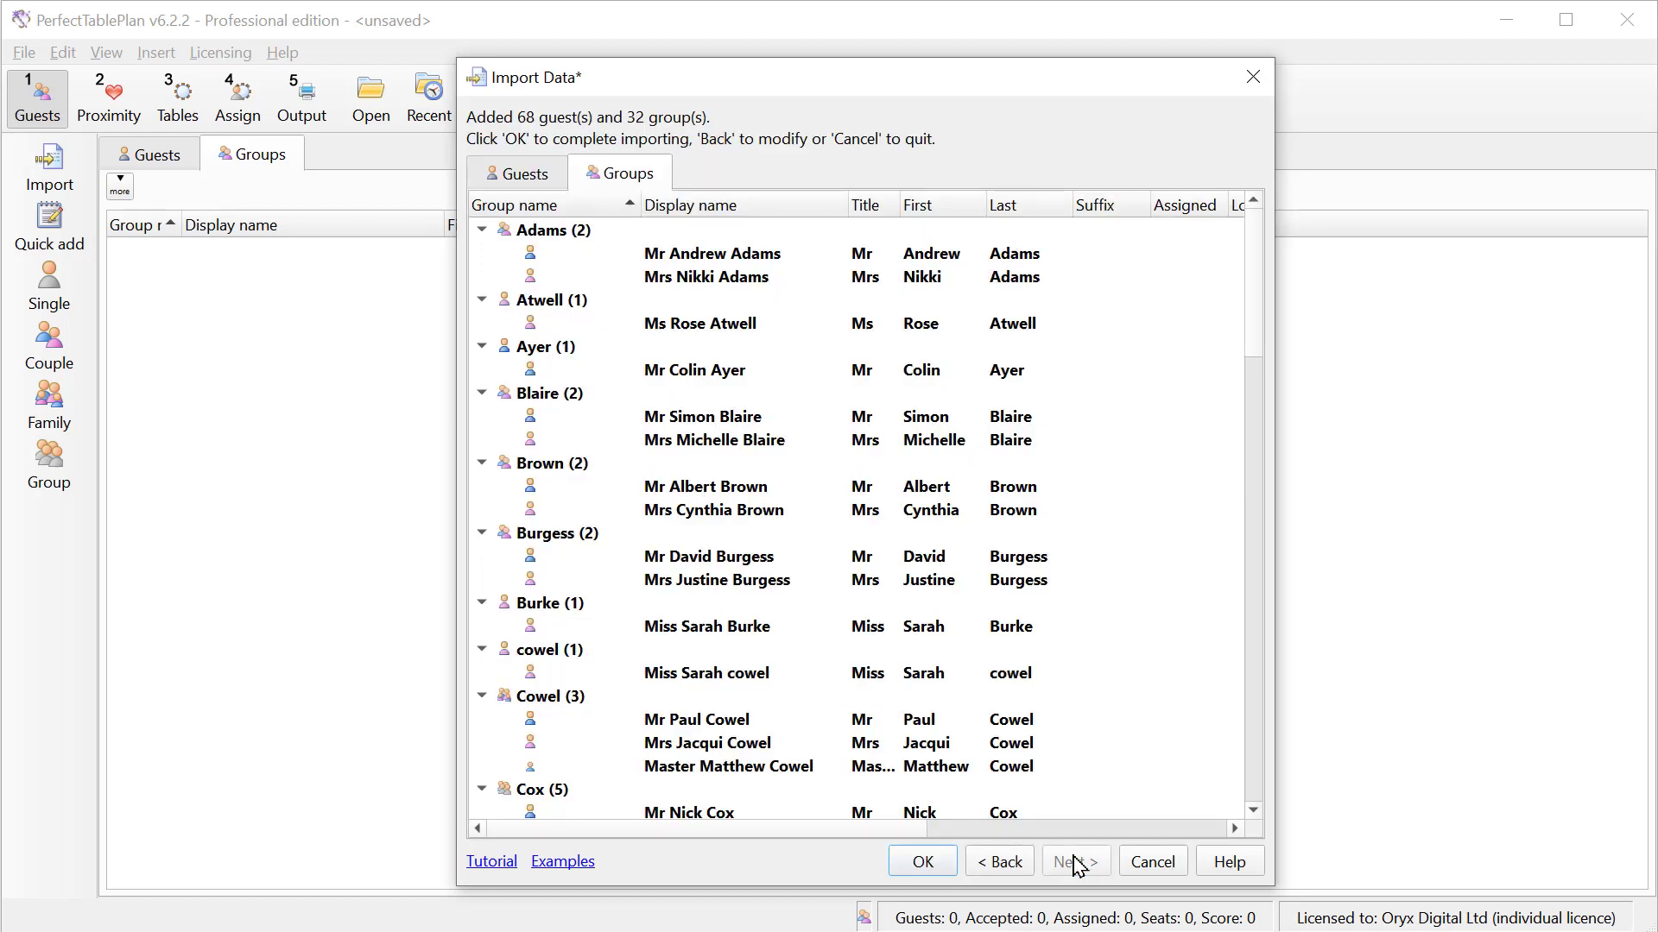
pyautogui.click(925, 868)
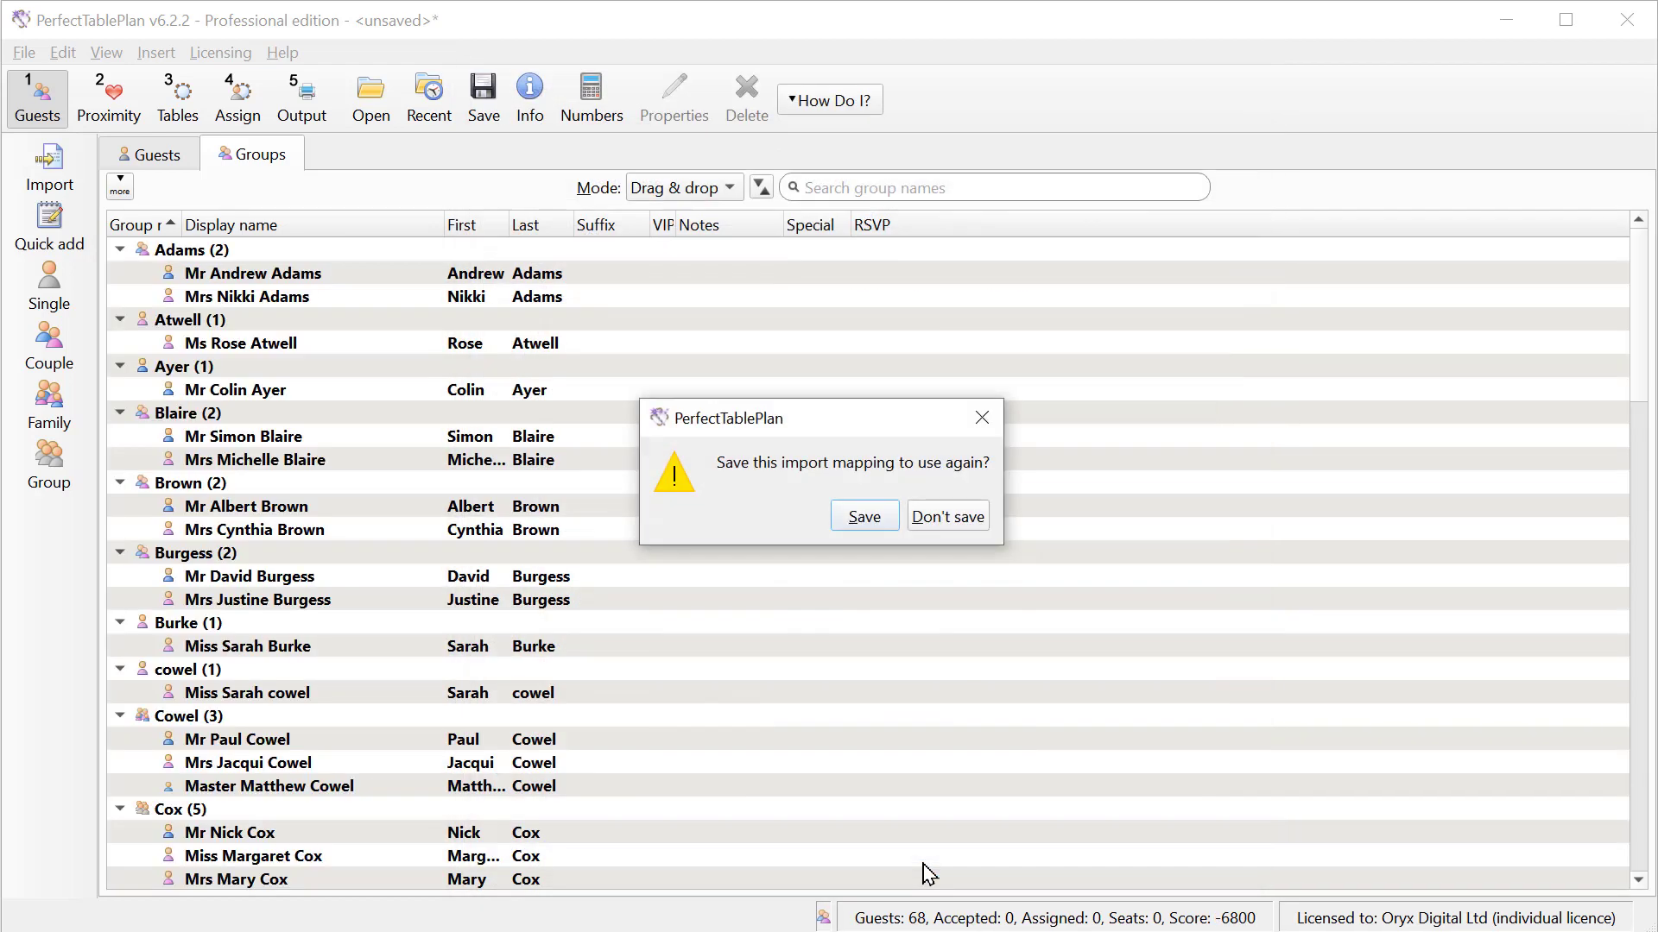
pyautogui.click(935, 521)
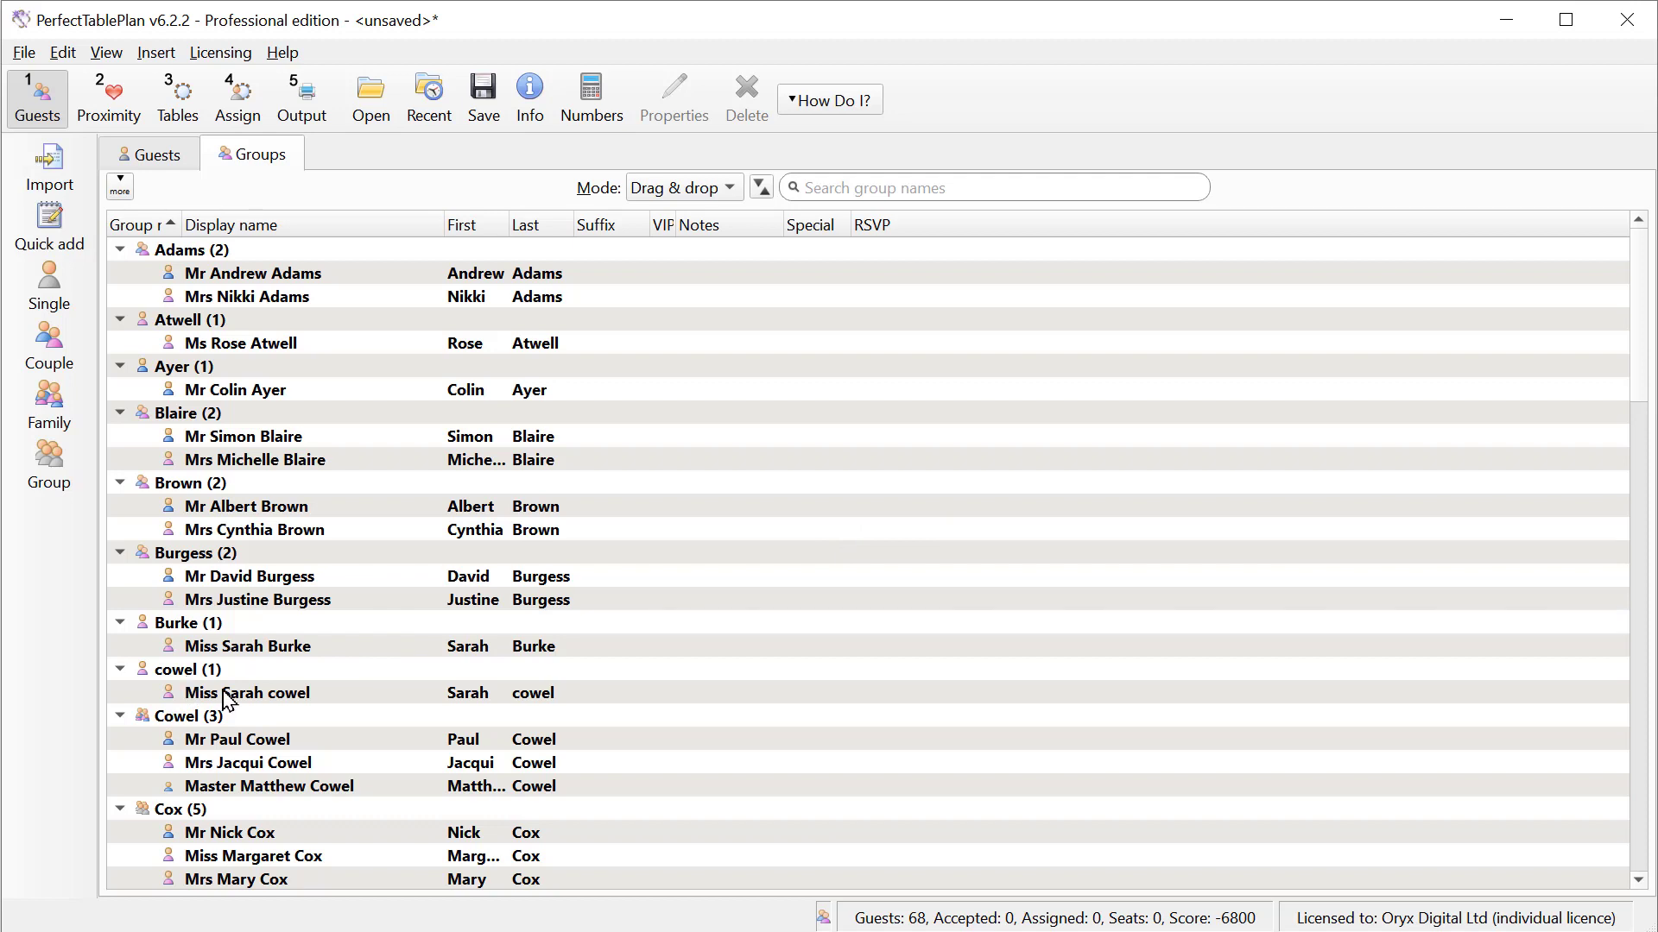
pyautogui.moveTo(229, 695); pyautogui.dragTo(241, 728)
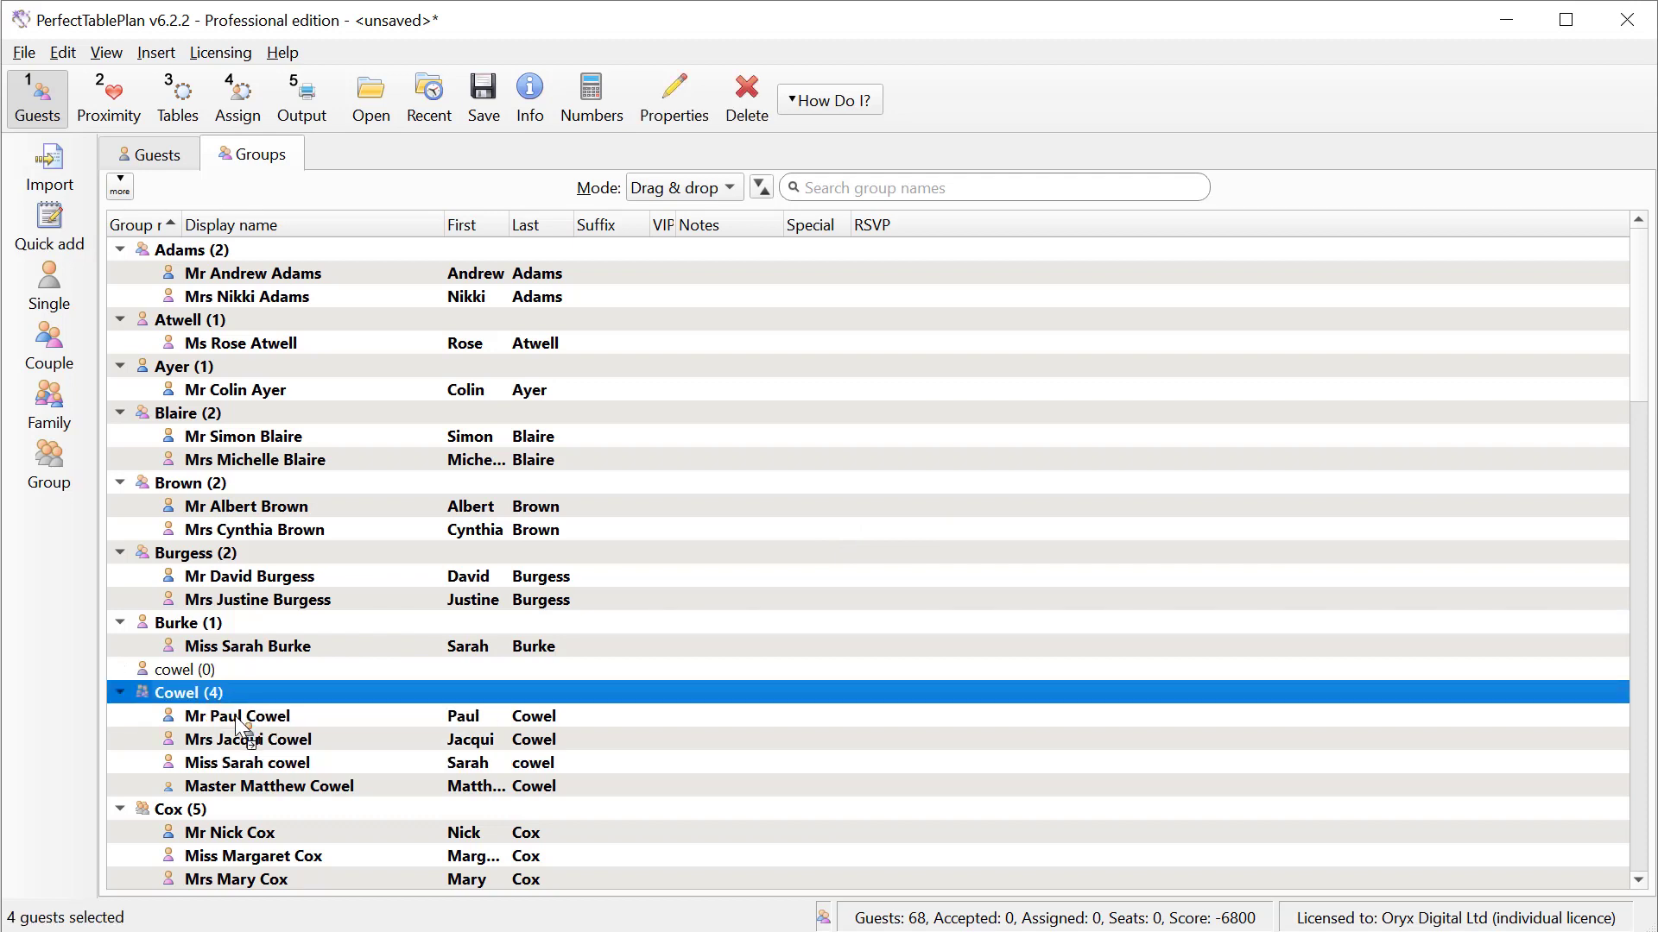
# Delete the leftover empty cowel group.
pyautogui.click(240, 671)
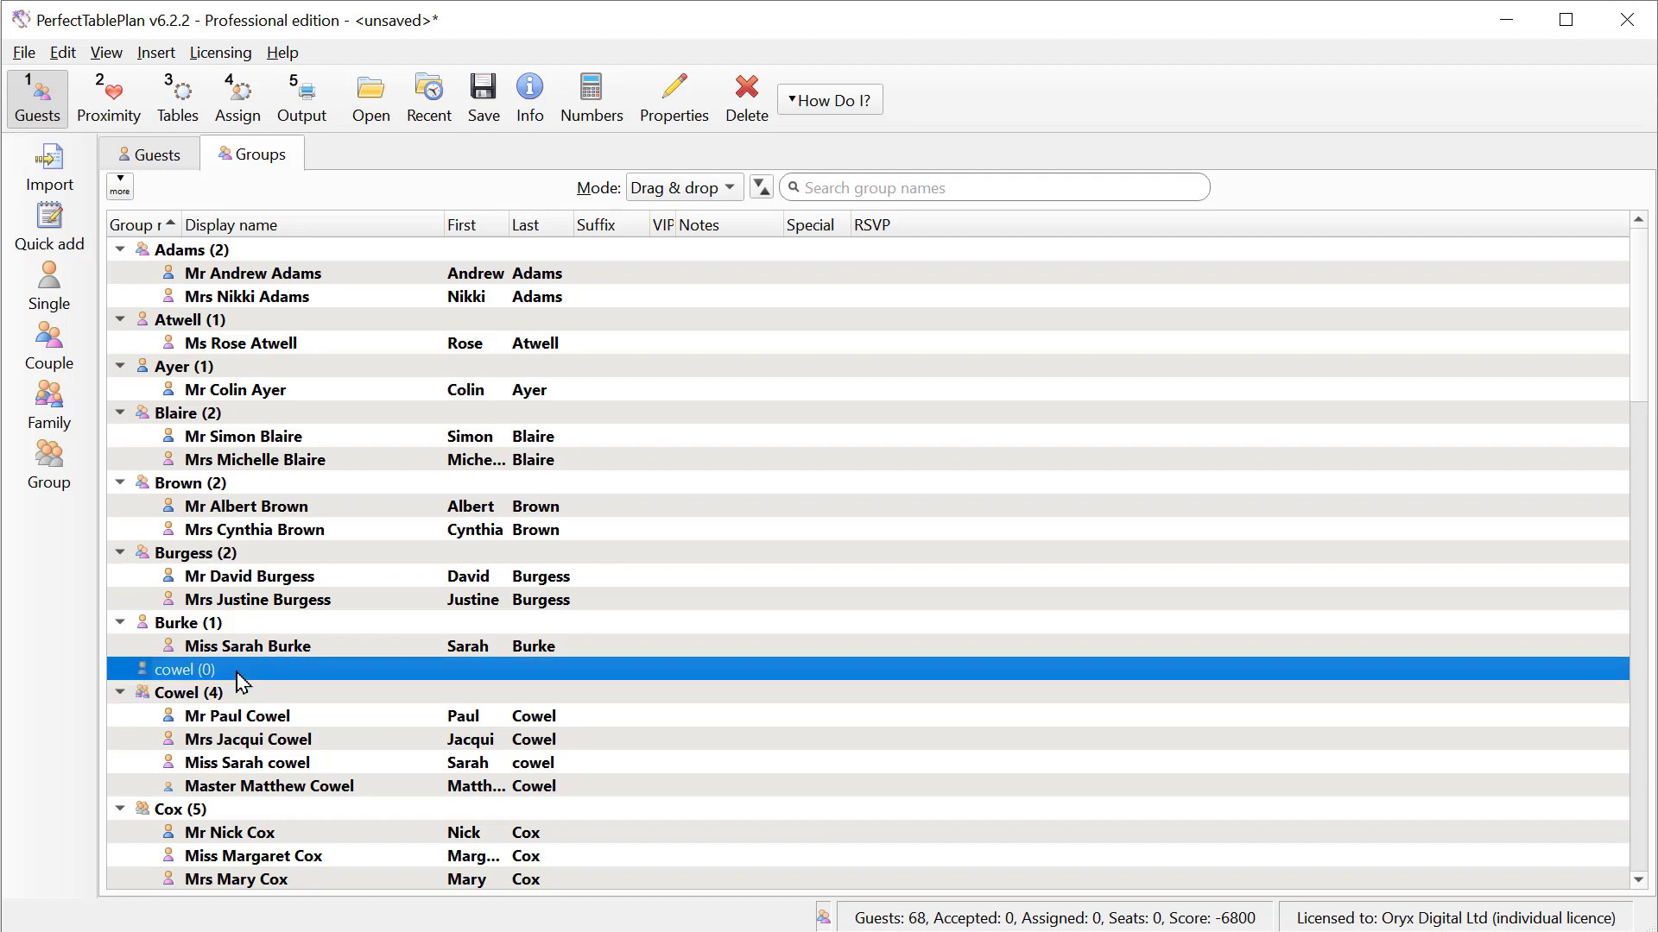
pyautogui.press('Delete')
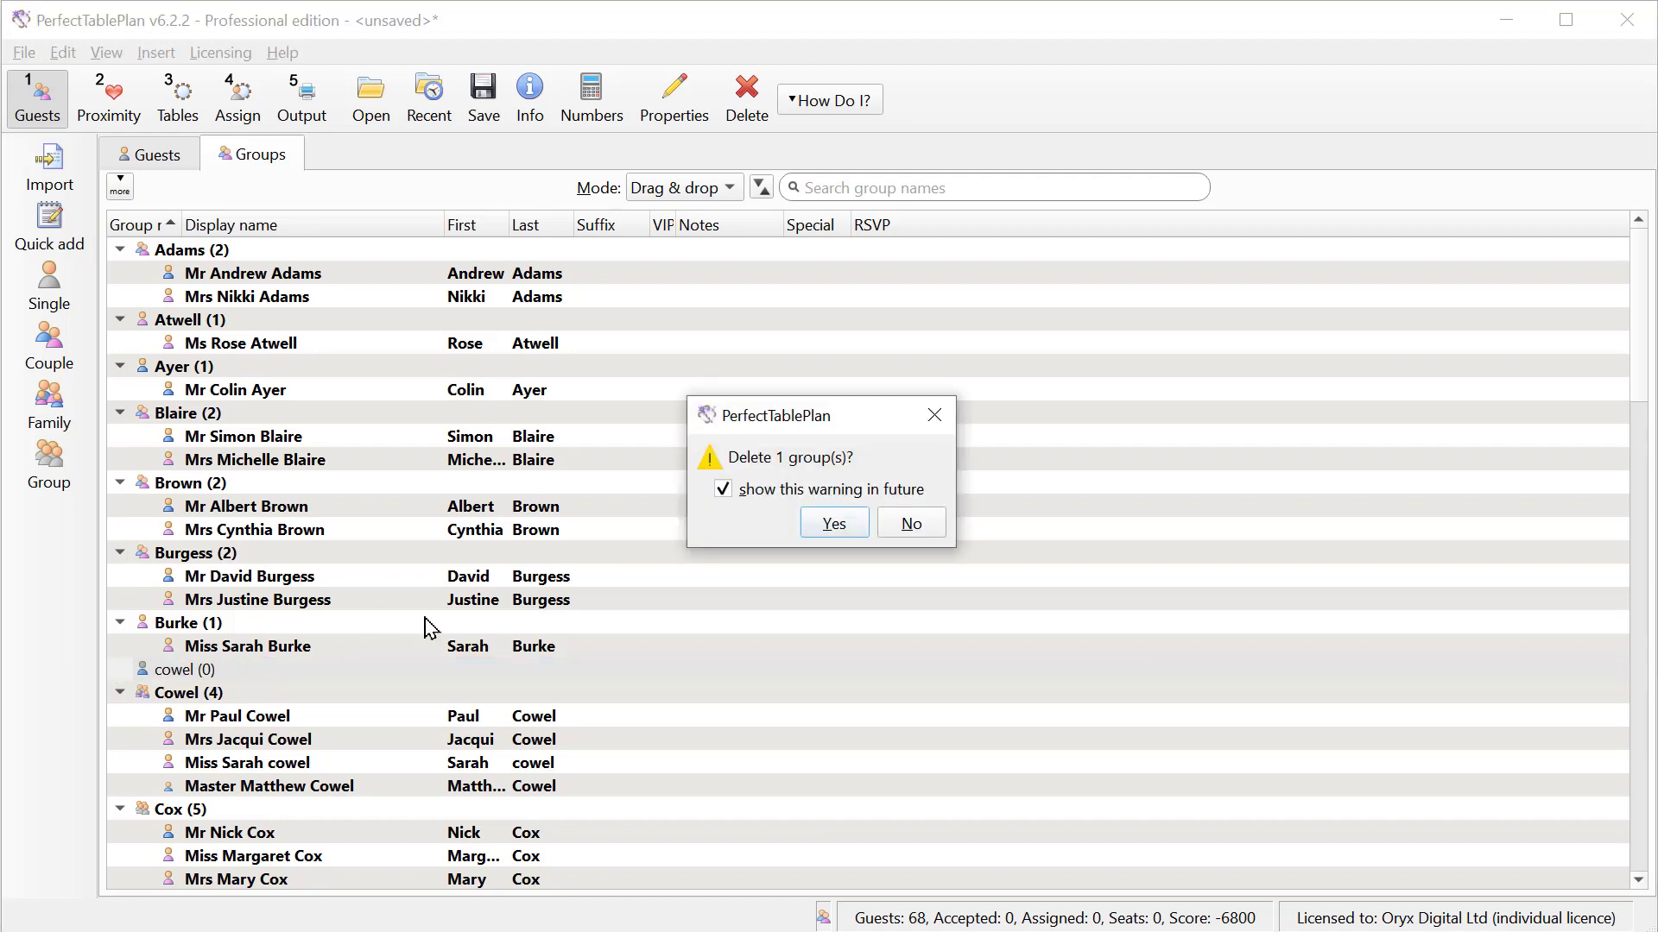
pyautogui.click(829, 522)
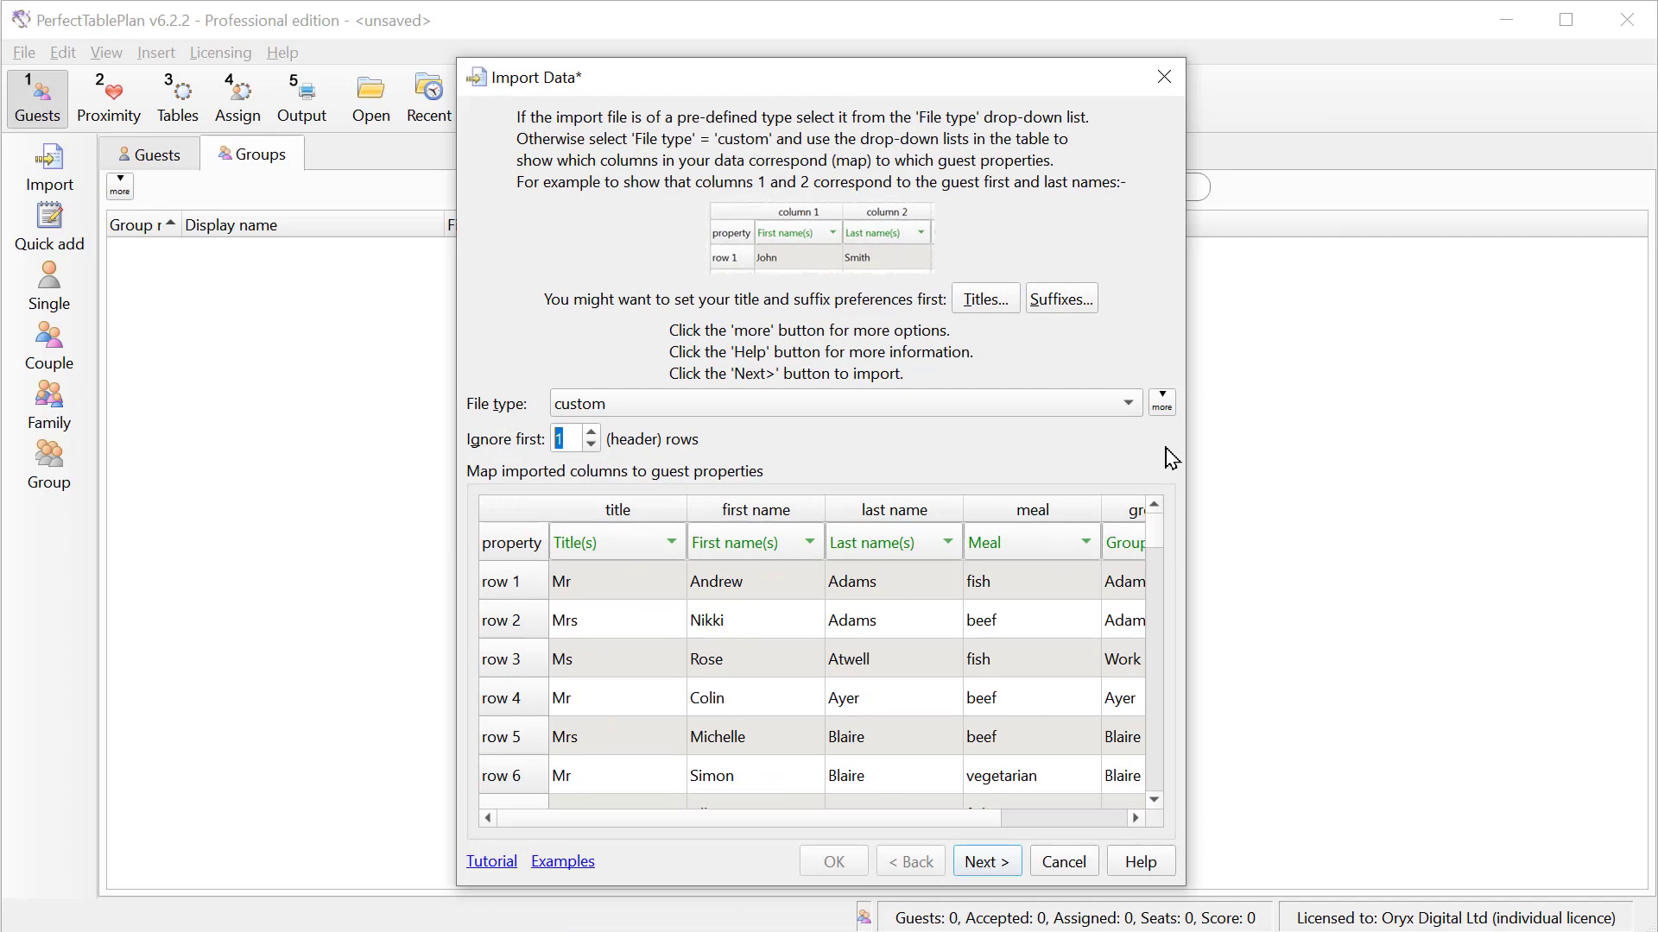
# Check the extra import options, leaving proximity at Near to and format at Excel.
pyautogui.click(1162, 402)
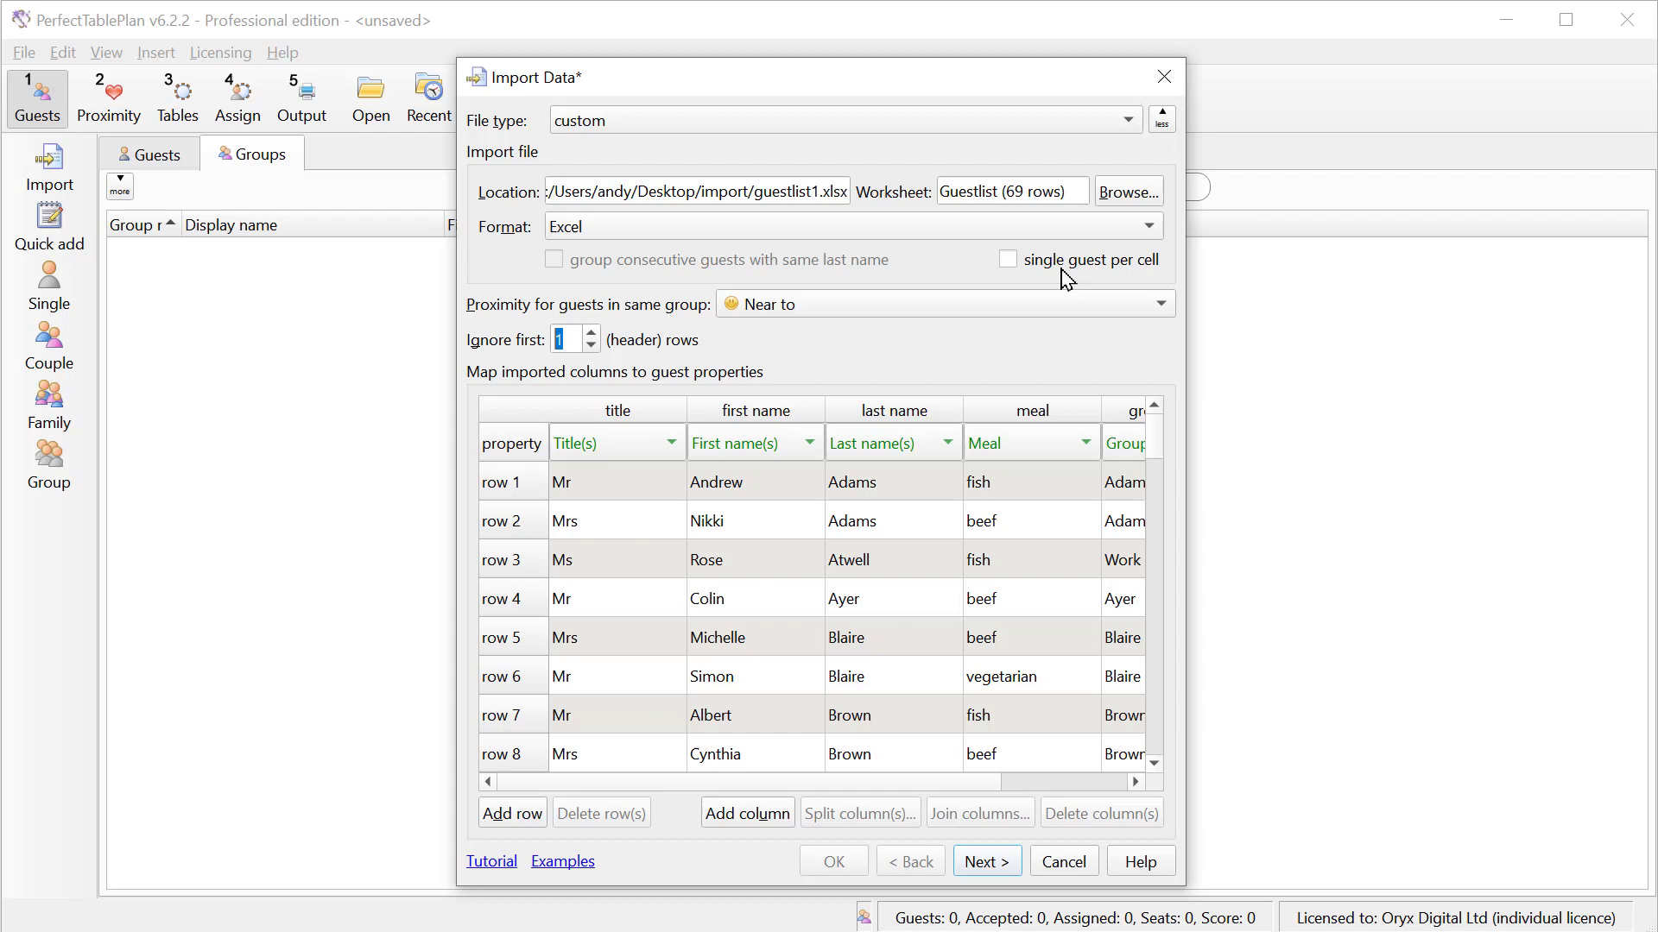
pyautogui.click(958, 309)
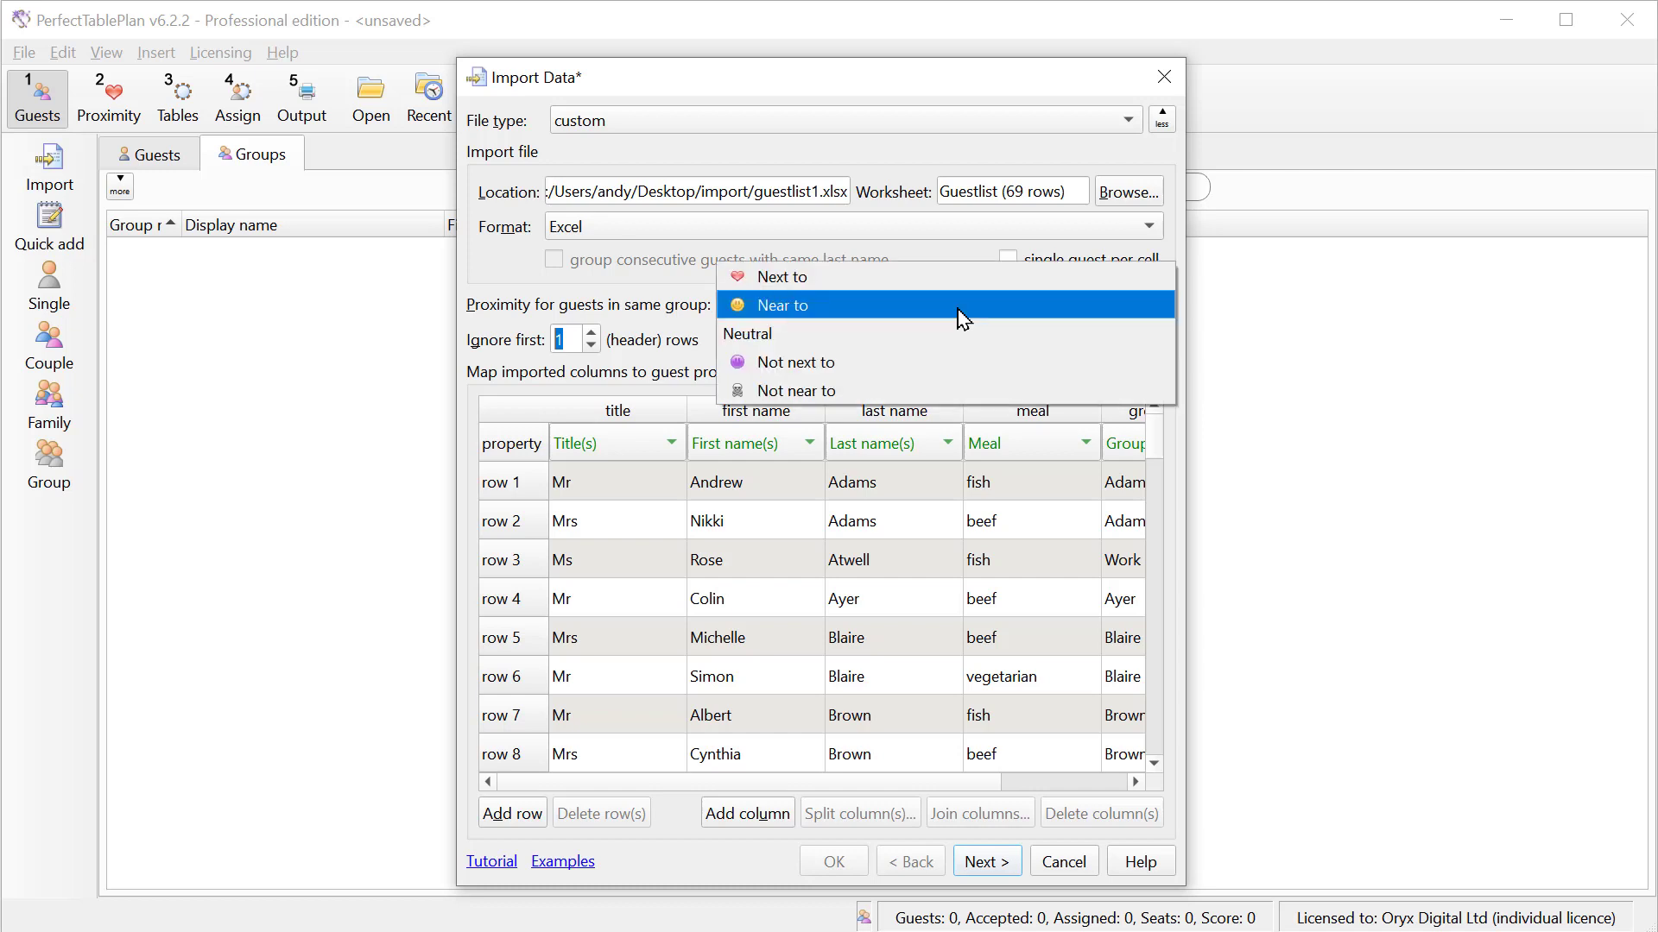
pyautogui.click(634, 247)
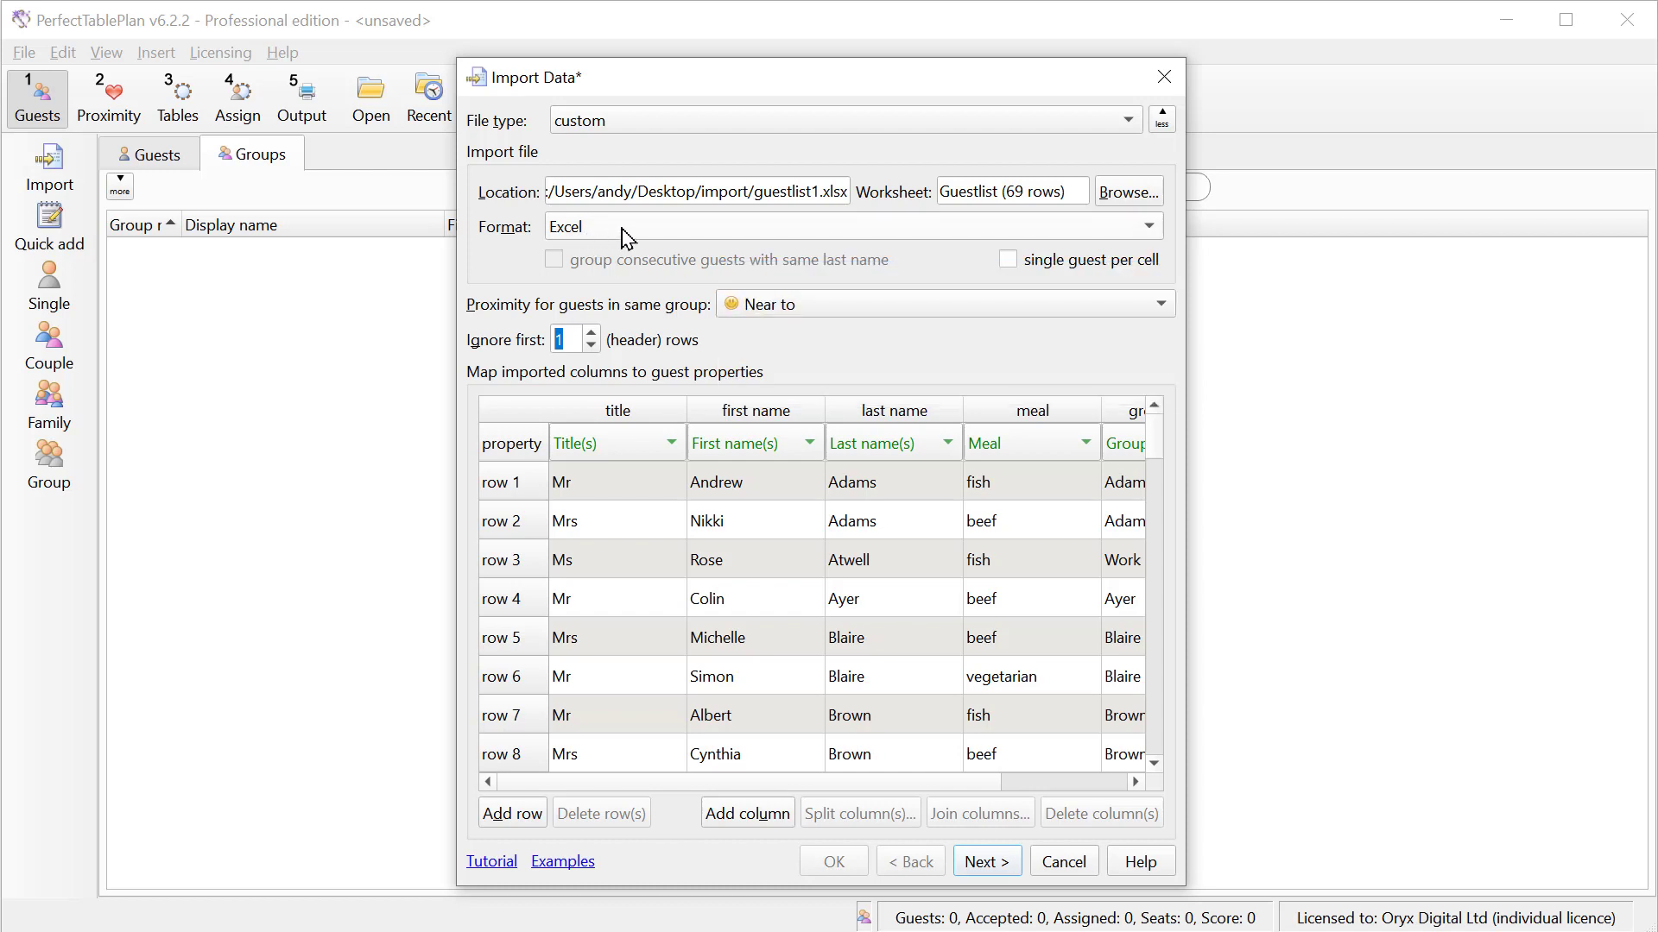
pyautogui.click(628, 237)
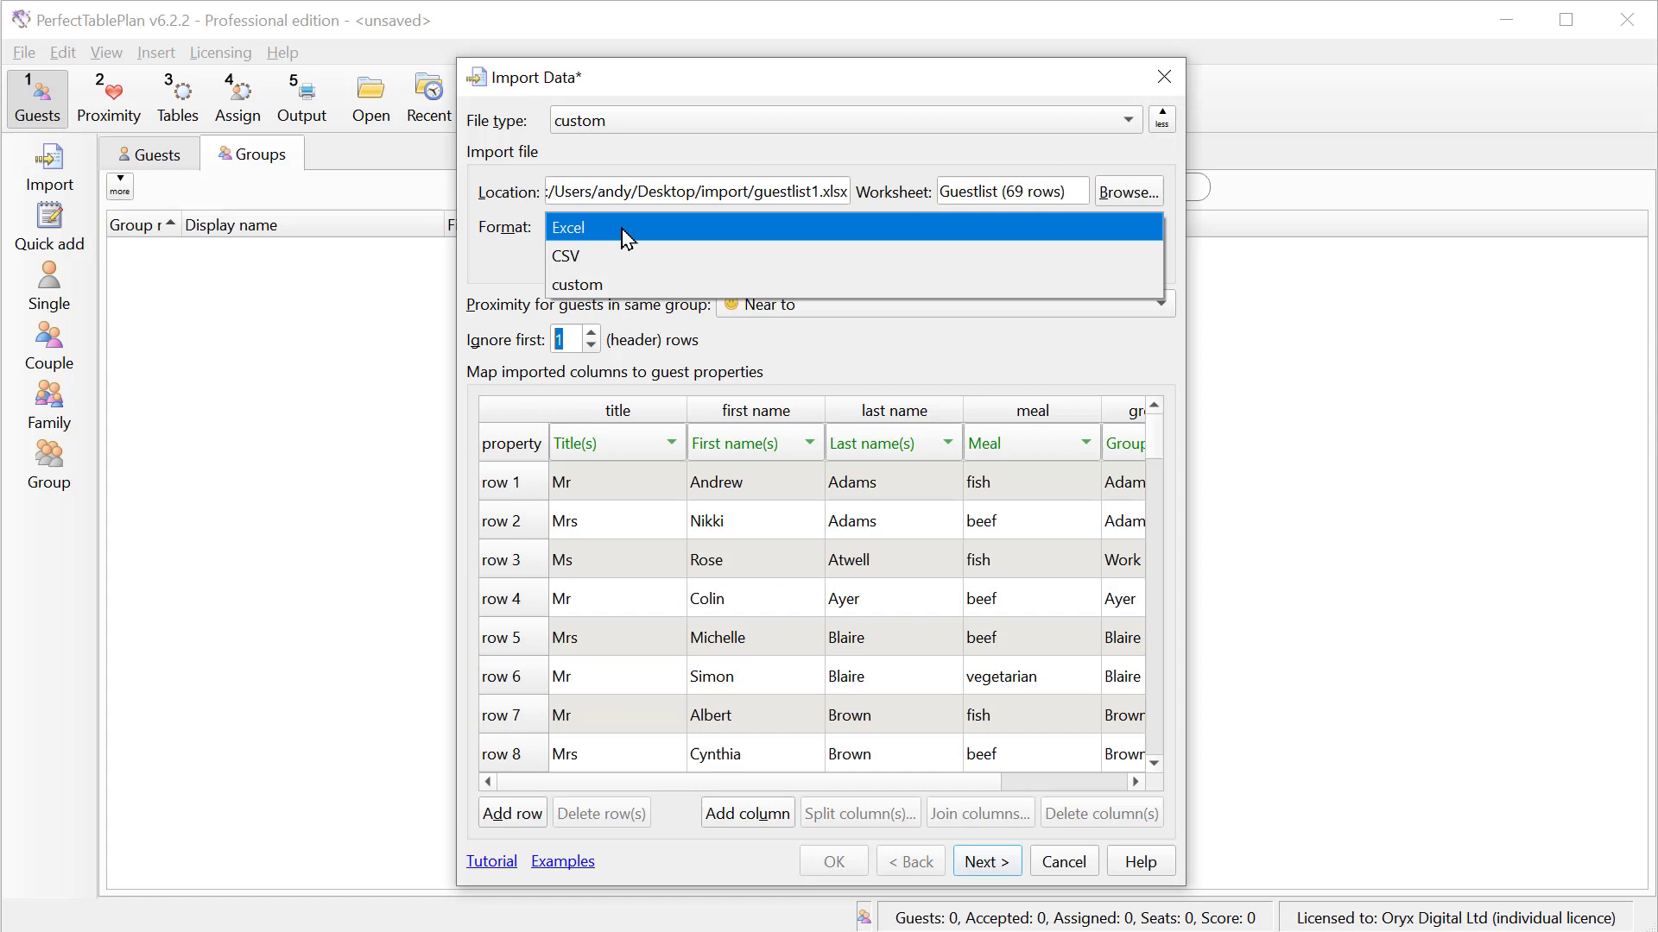
pyautogui.click(626, 163)
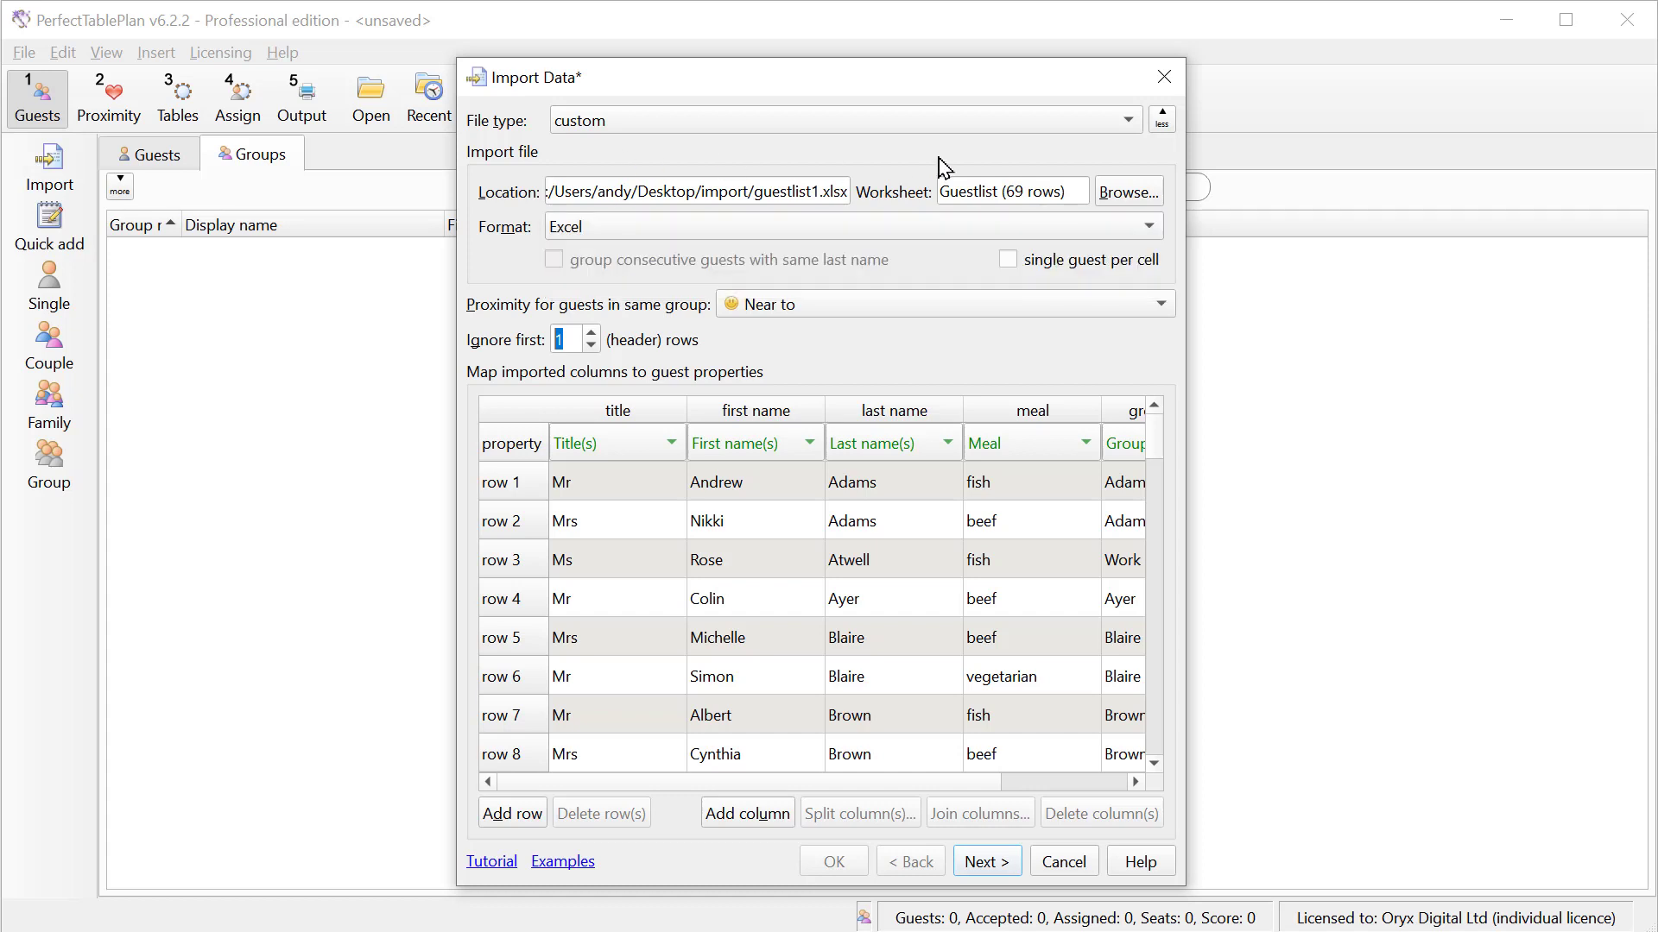
pyautogui.click(1163, 123)
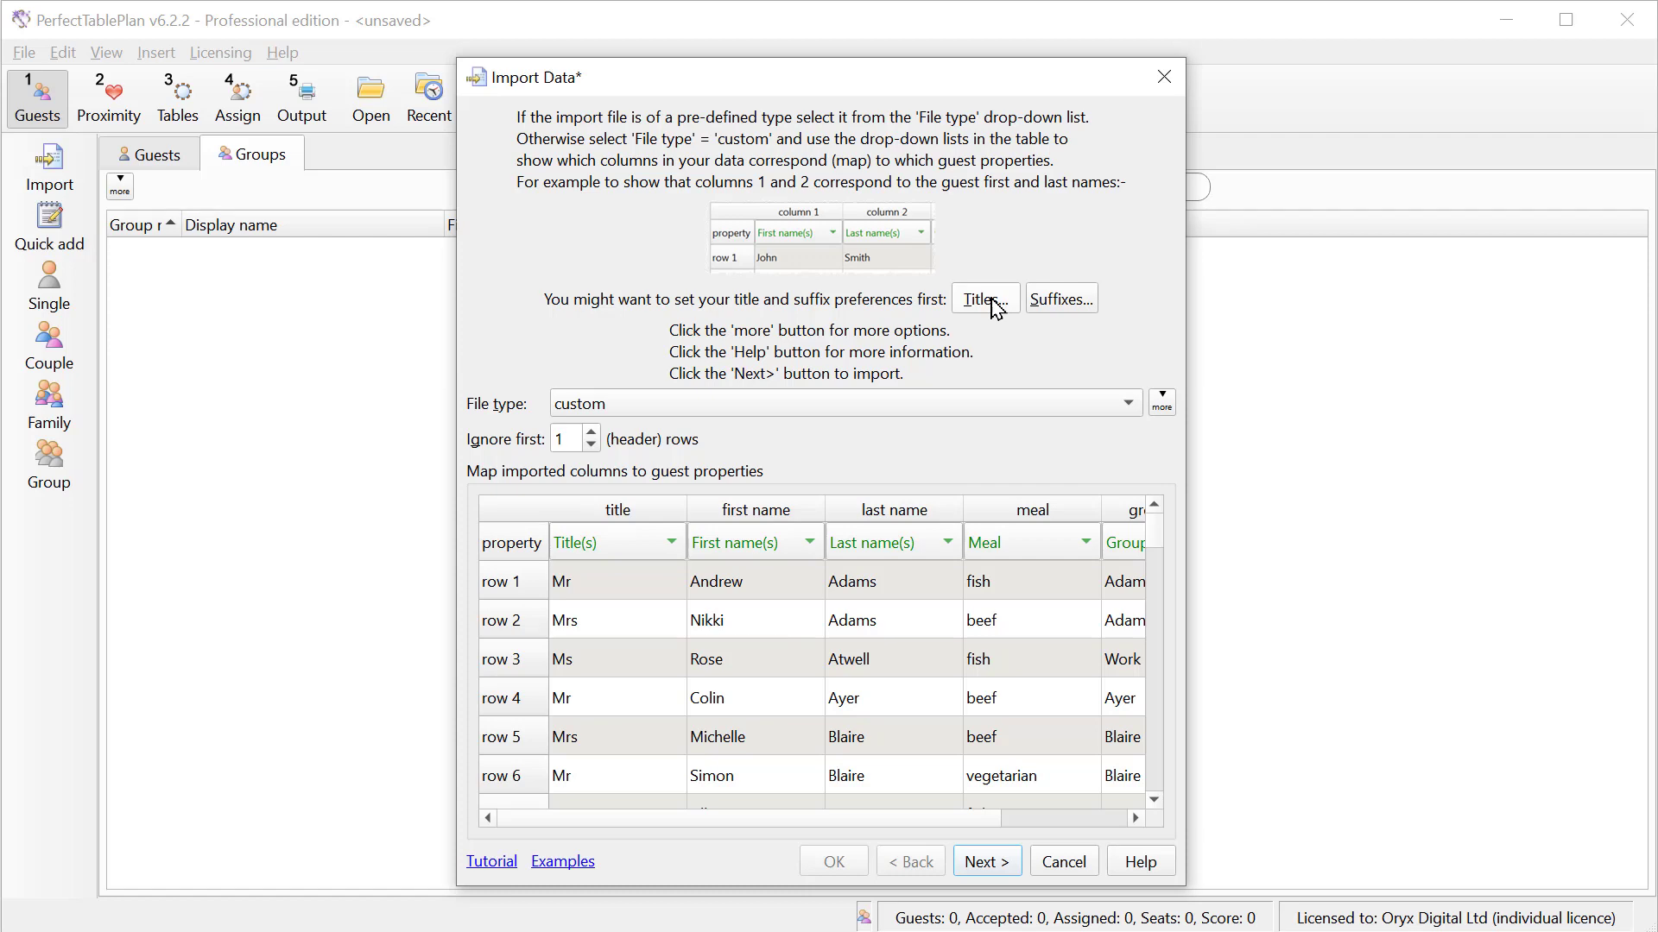
pyautogui.click(992, 302)
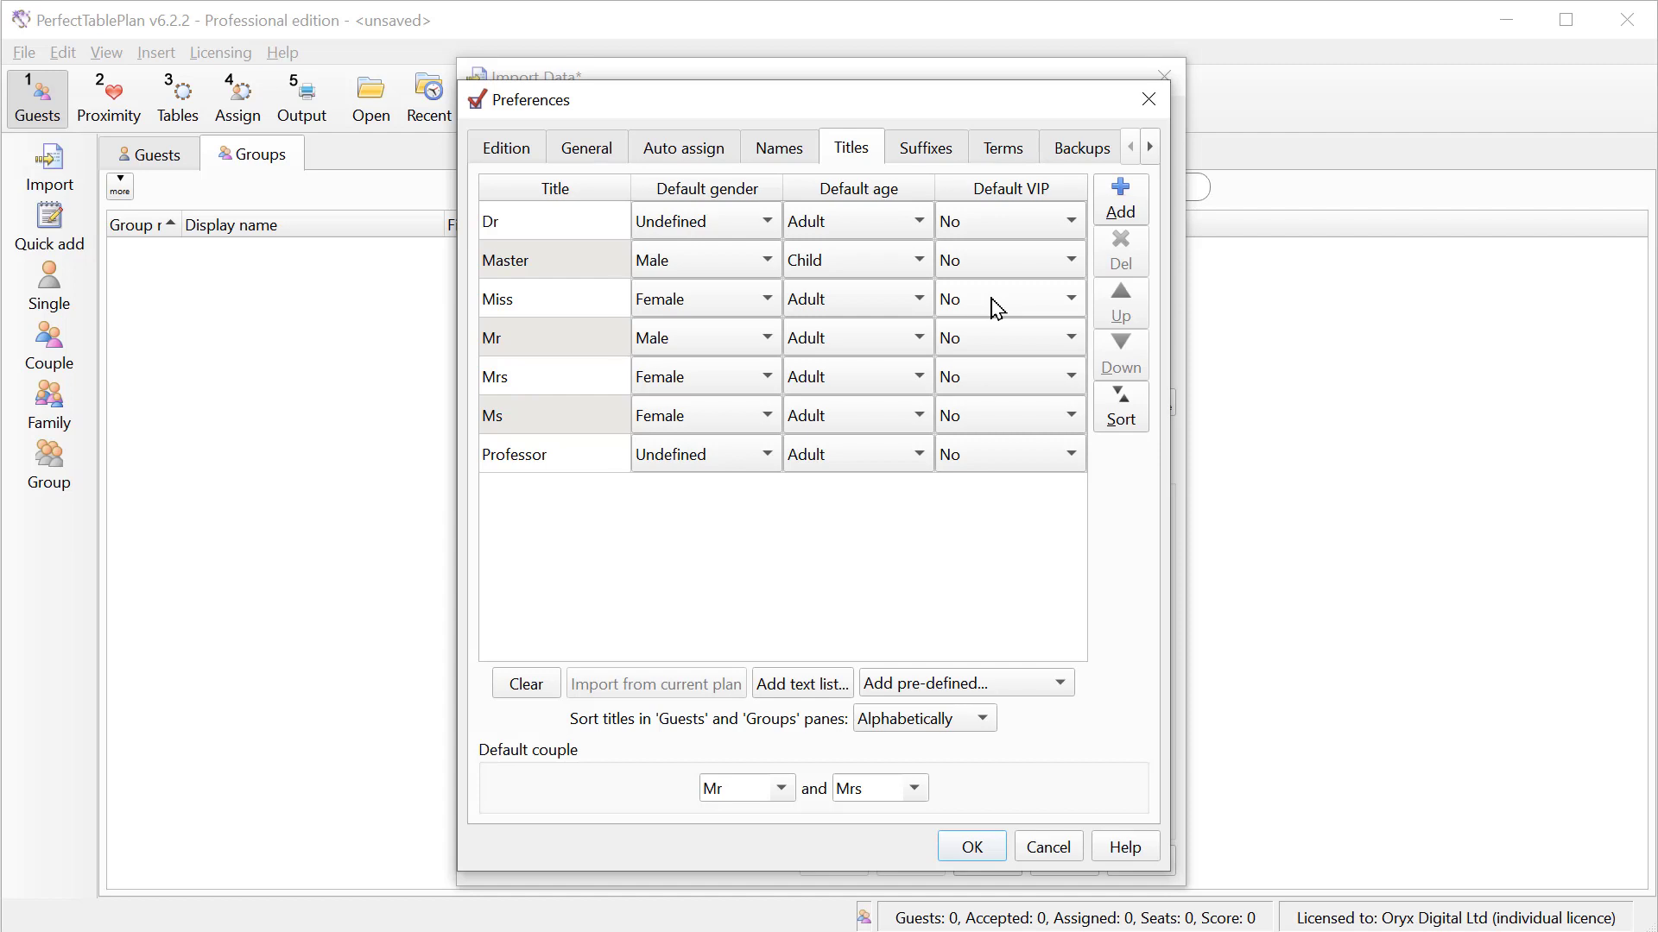
pyautogui.click(1059, 688)
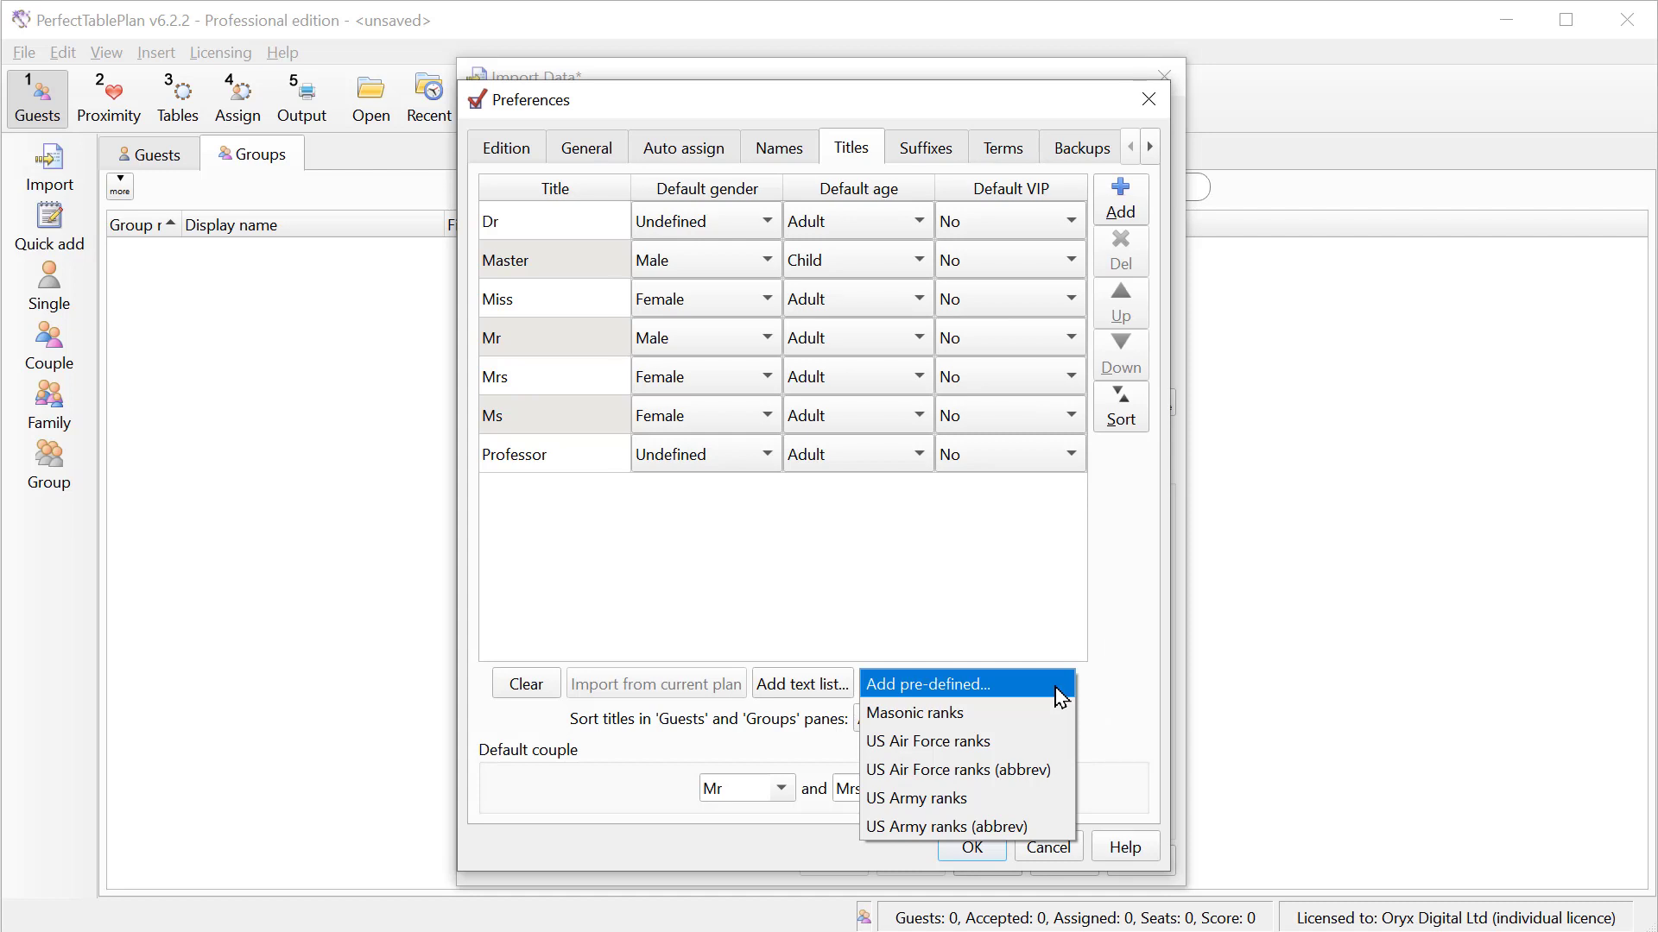
pyautogui.click(1135, 593)
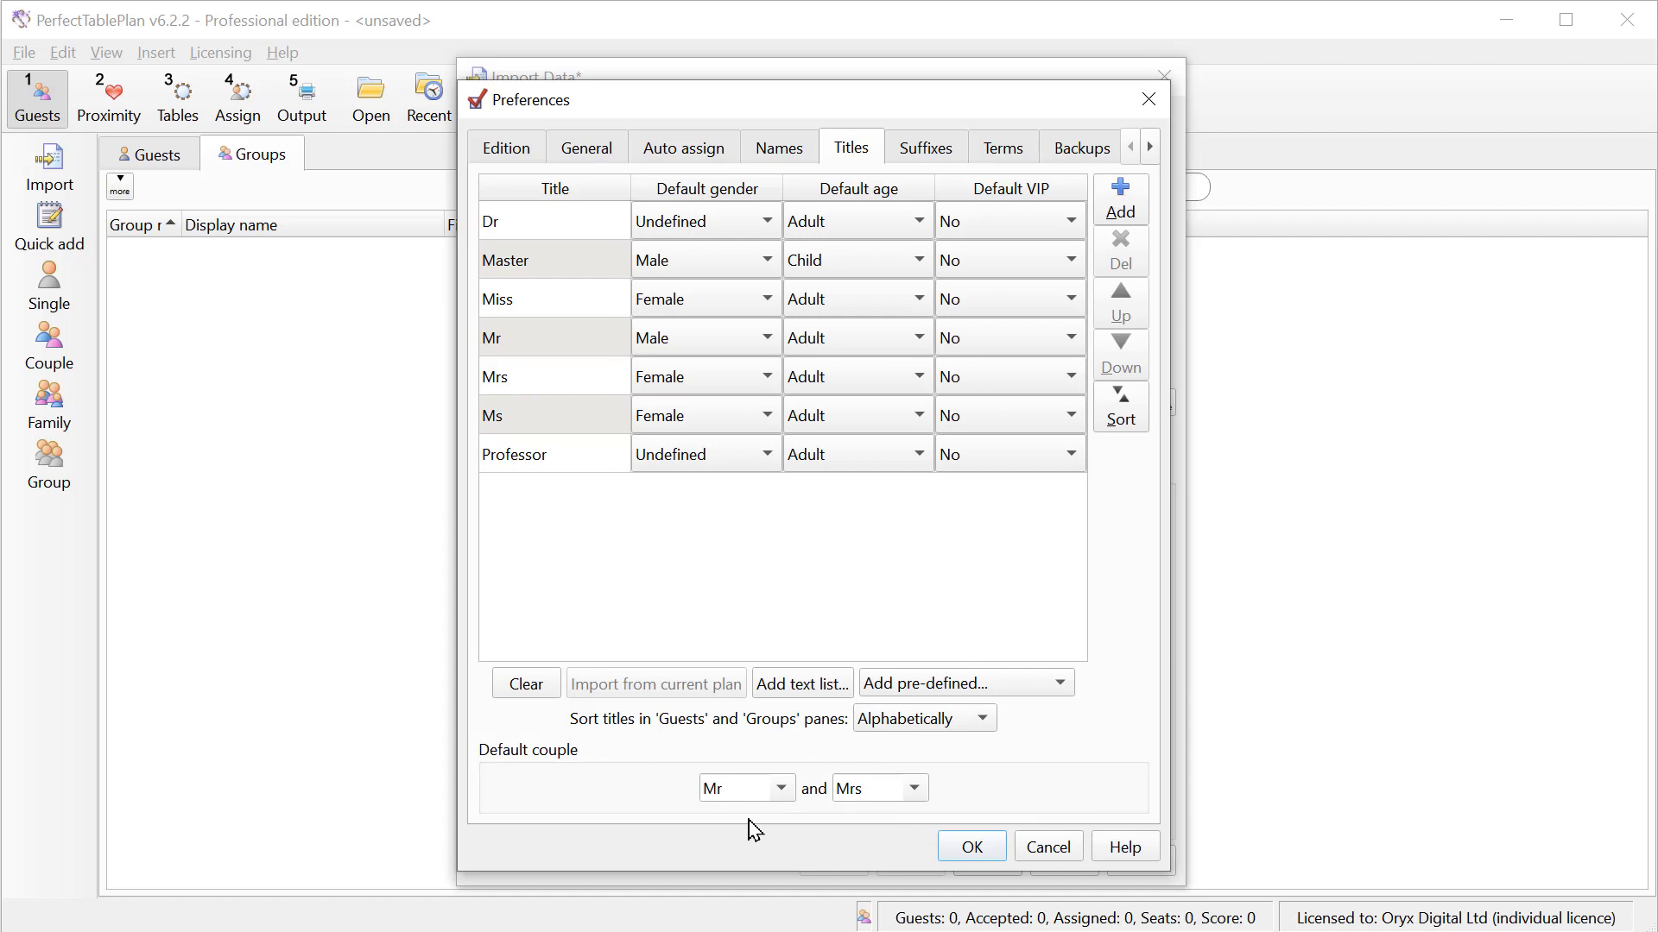
pyautogui.click(1060, 855)
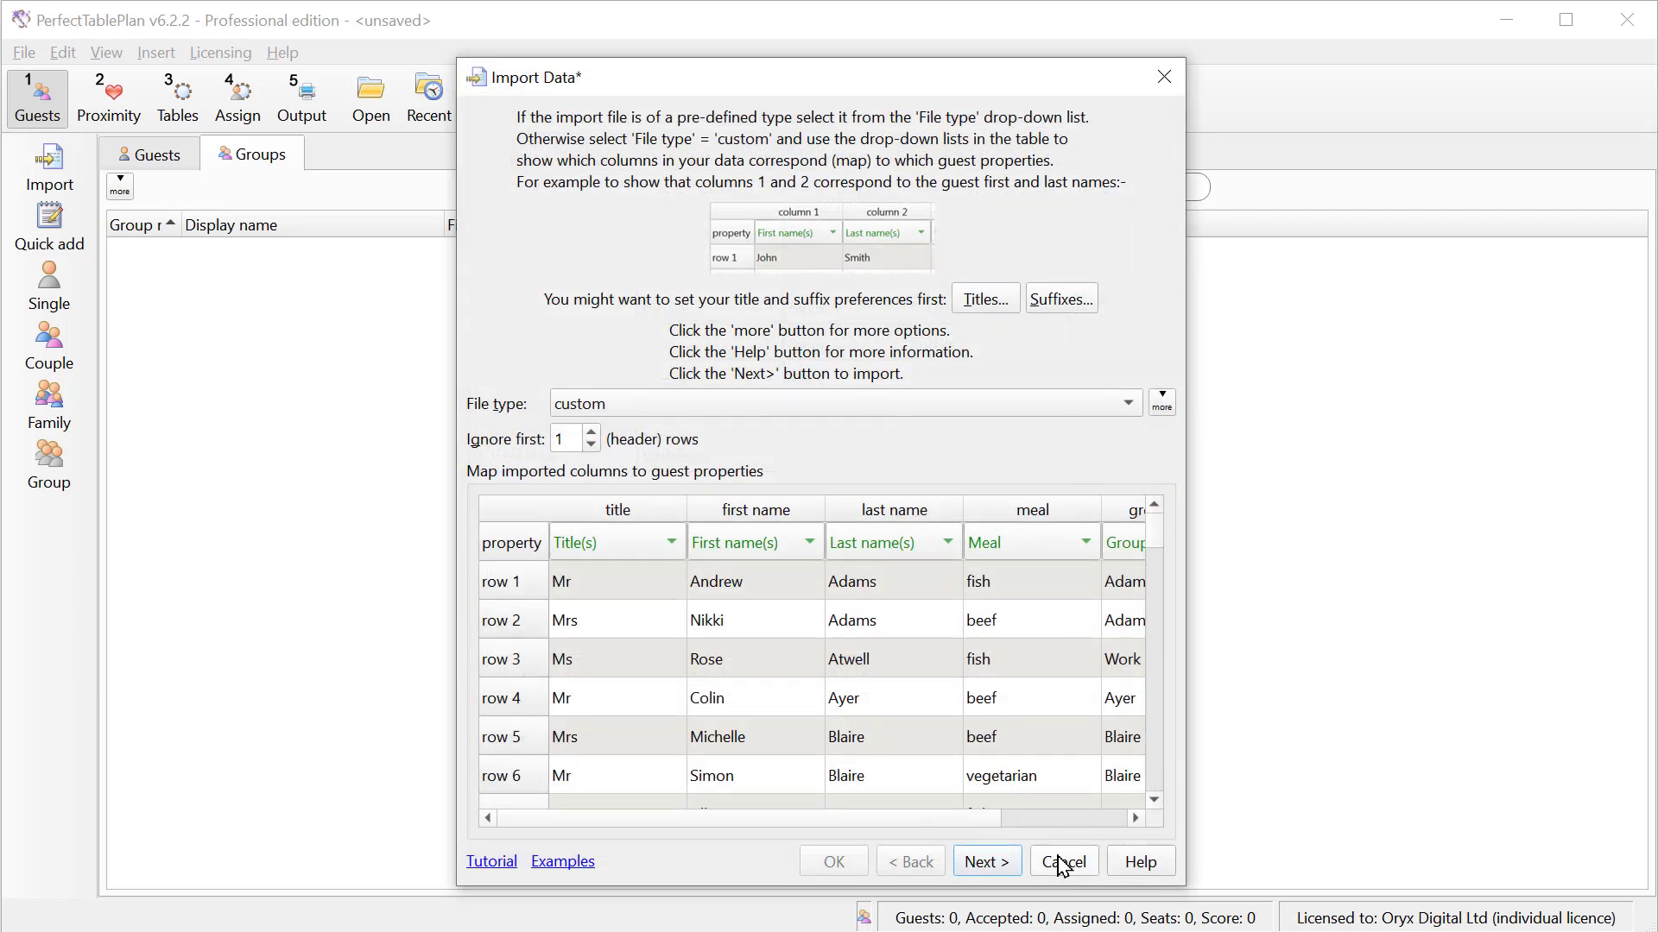
# Finish importing the 68 guests into their groups without saving the mapping.
pyautogui.click(1000, 867)
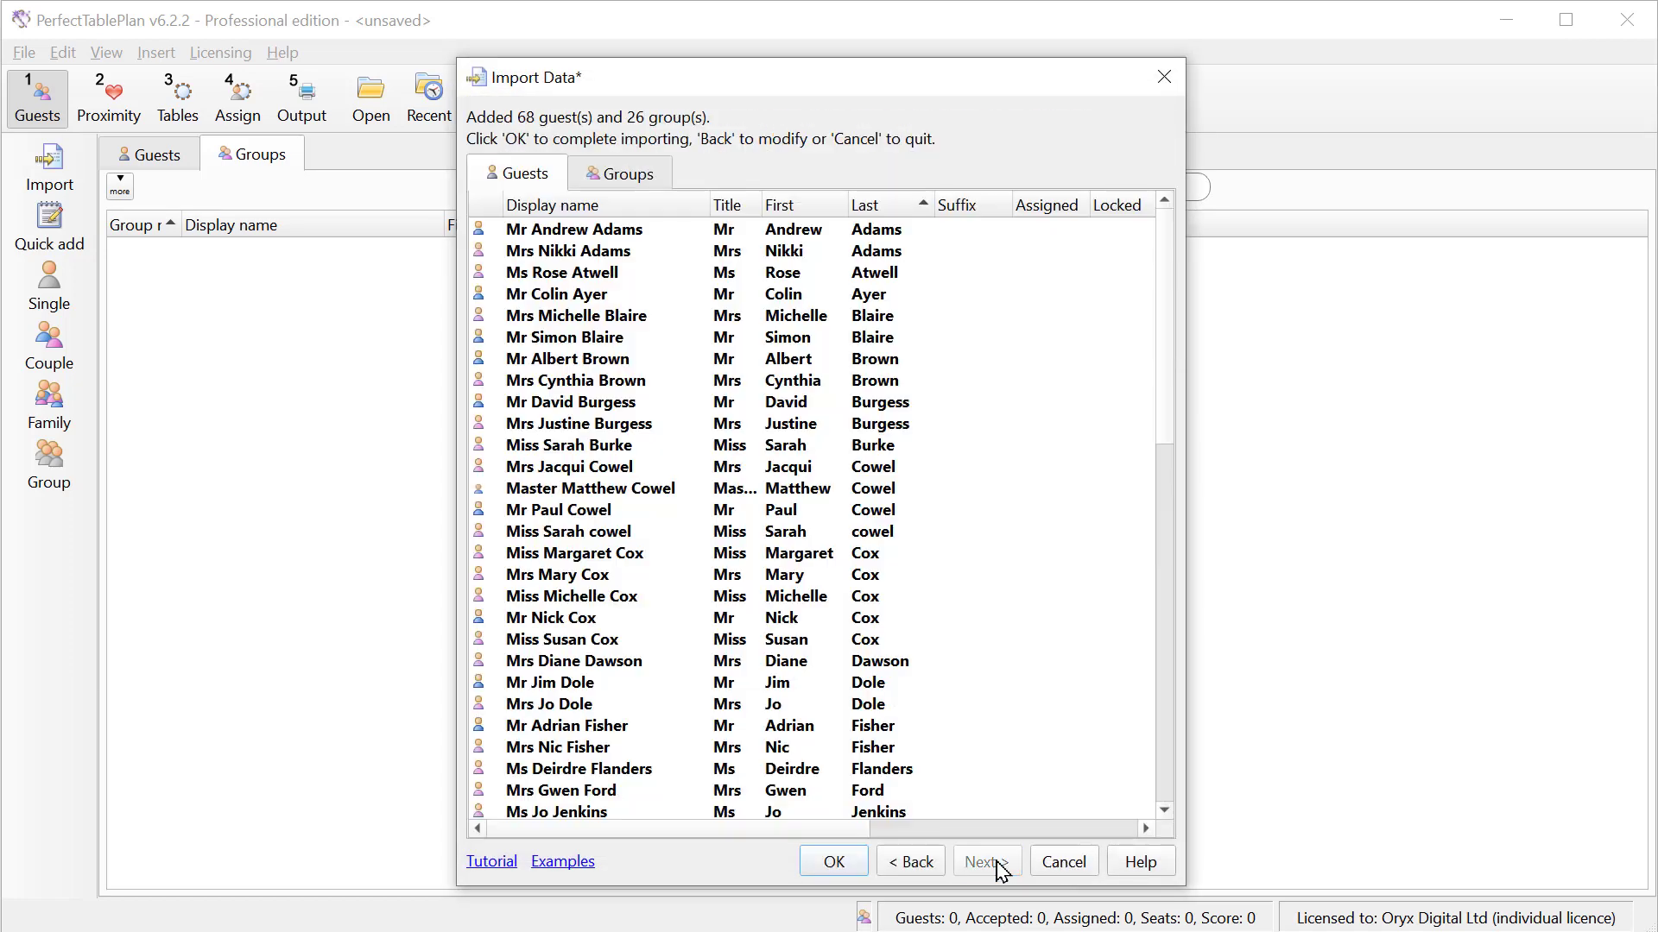
pyautogui.click(832, 861)
pyautogui.click(948, 518)
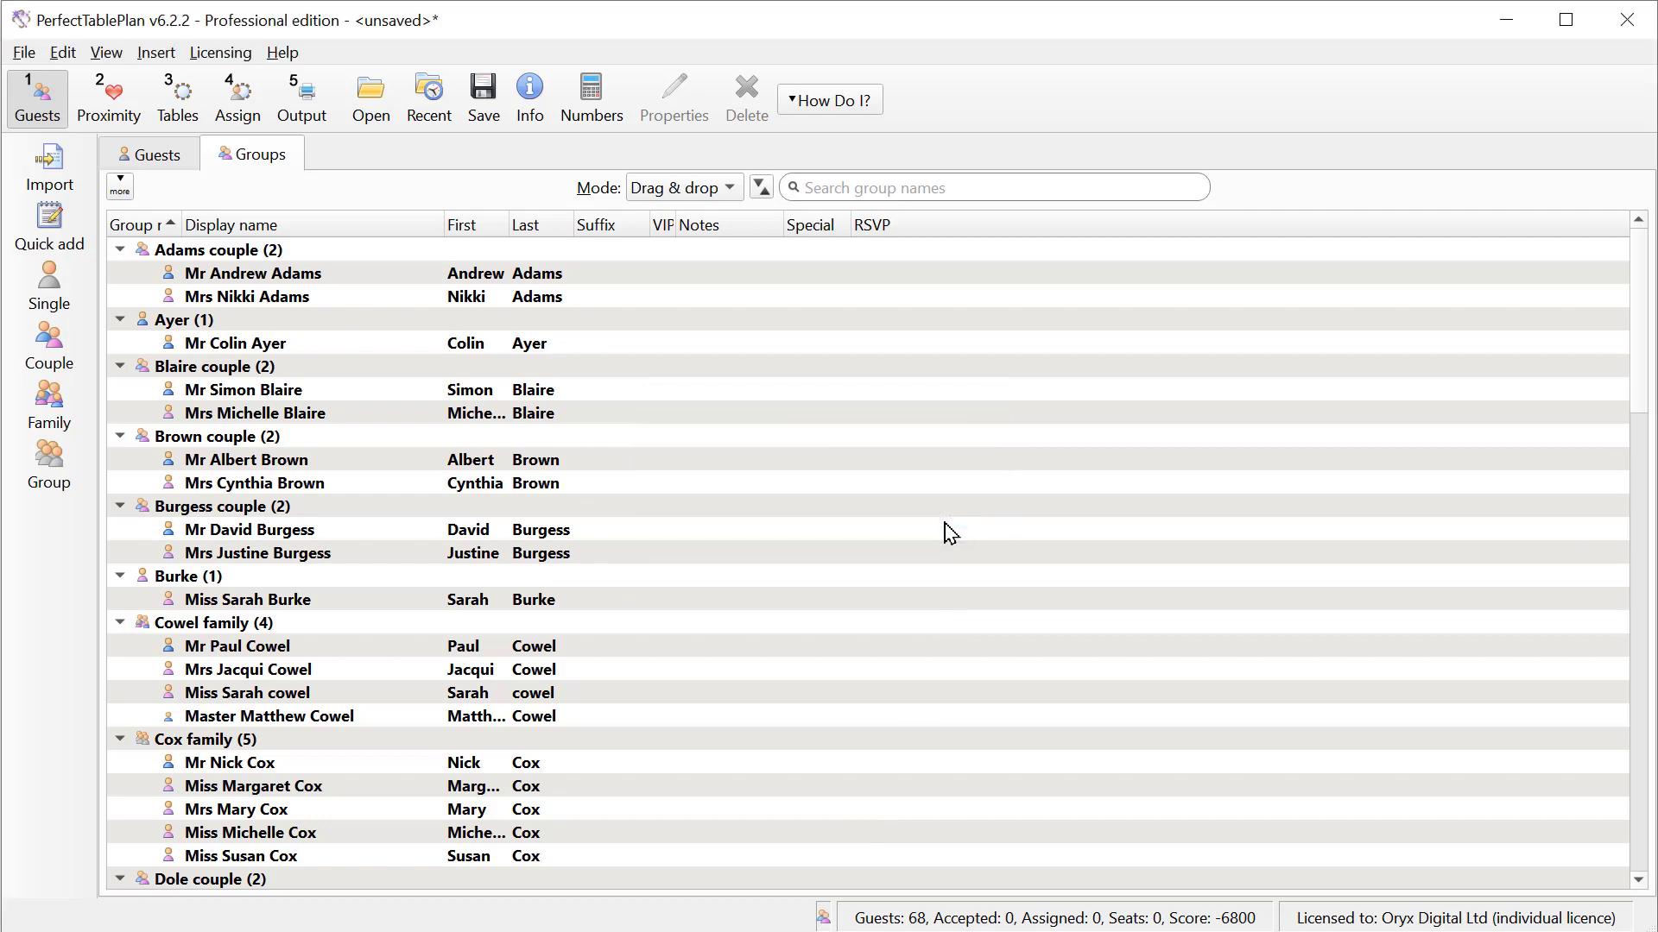
pyautogui.doubleClick(216, 275)
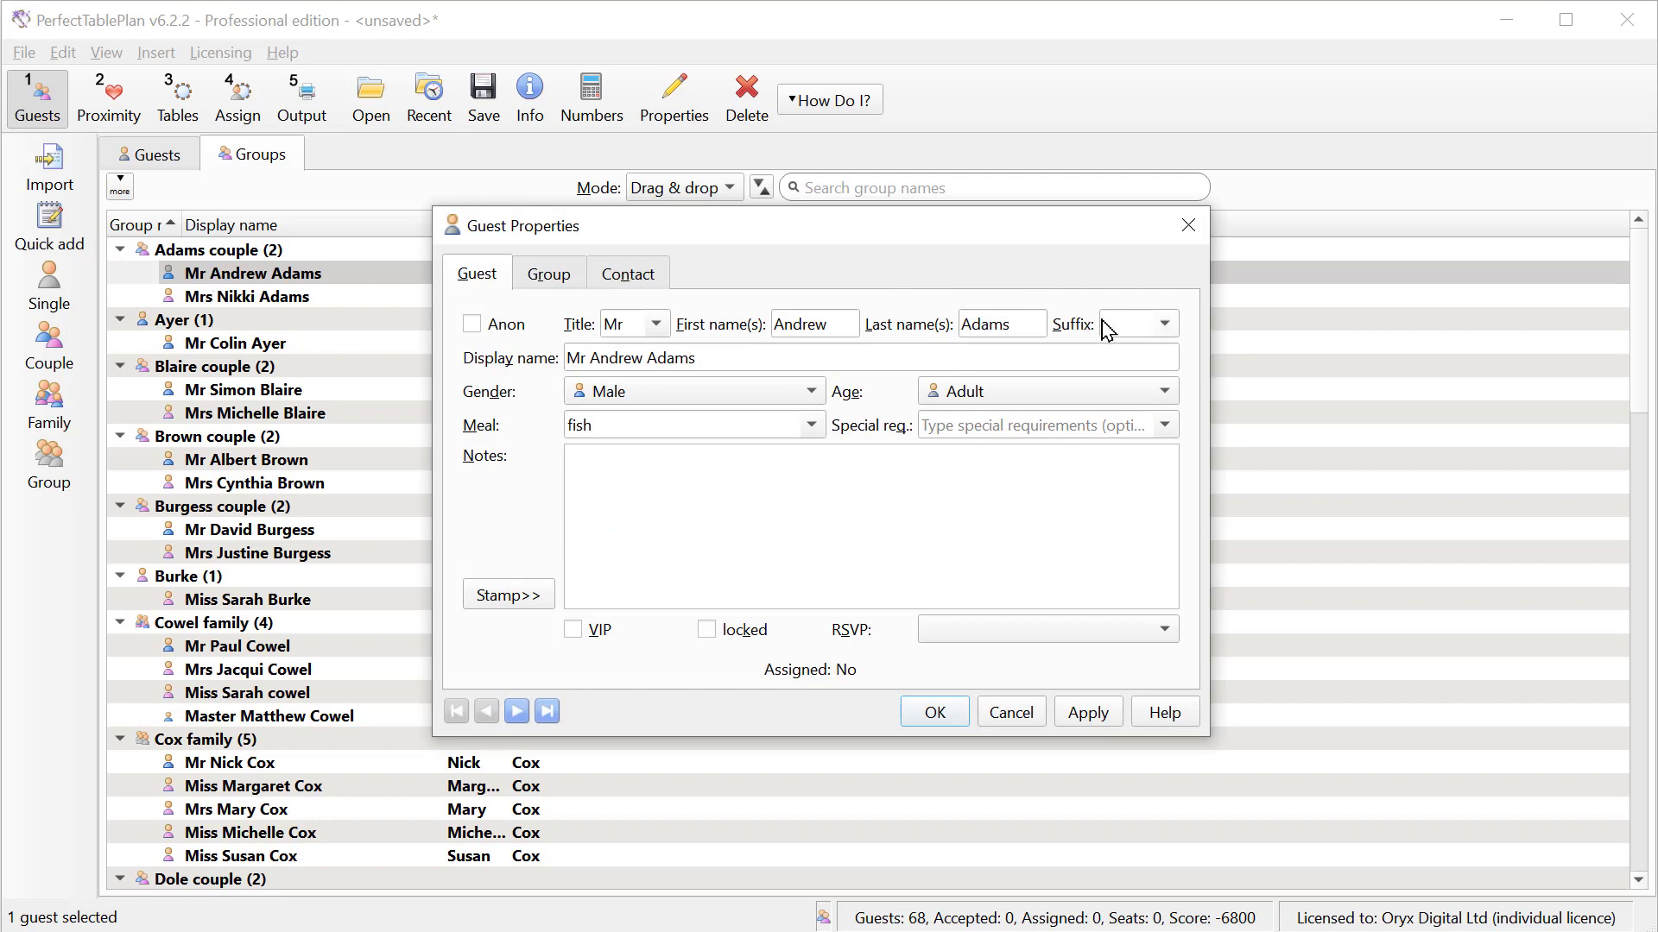
pyautogui.write('PhD')
pyautogui.click(941, 714)
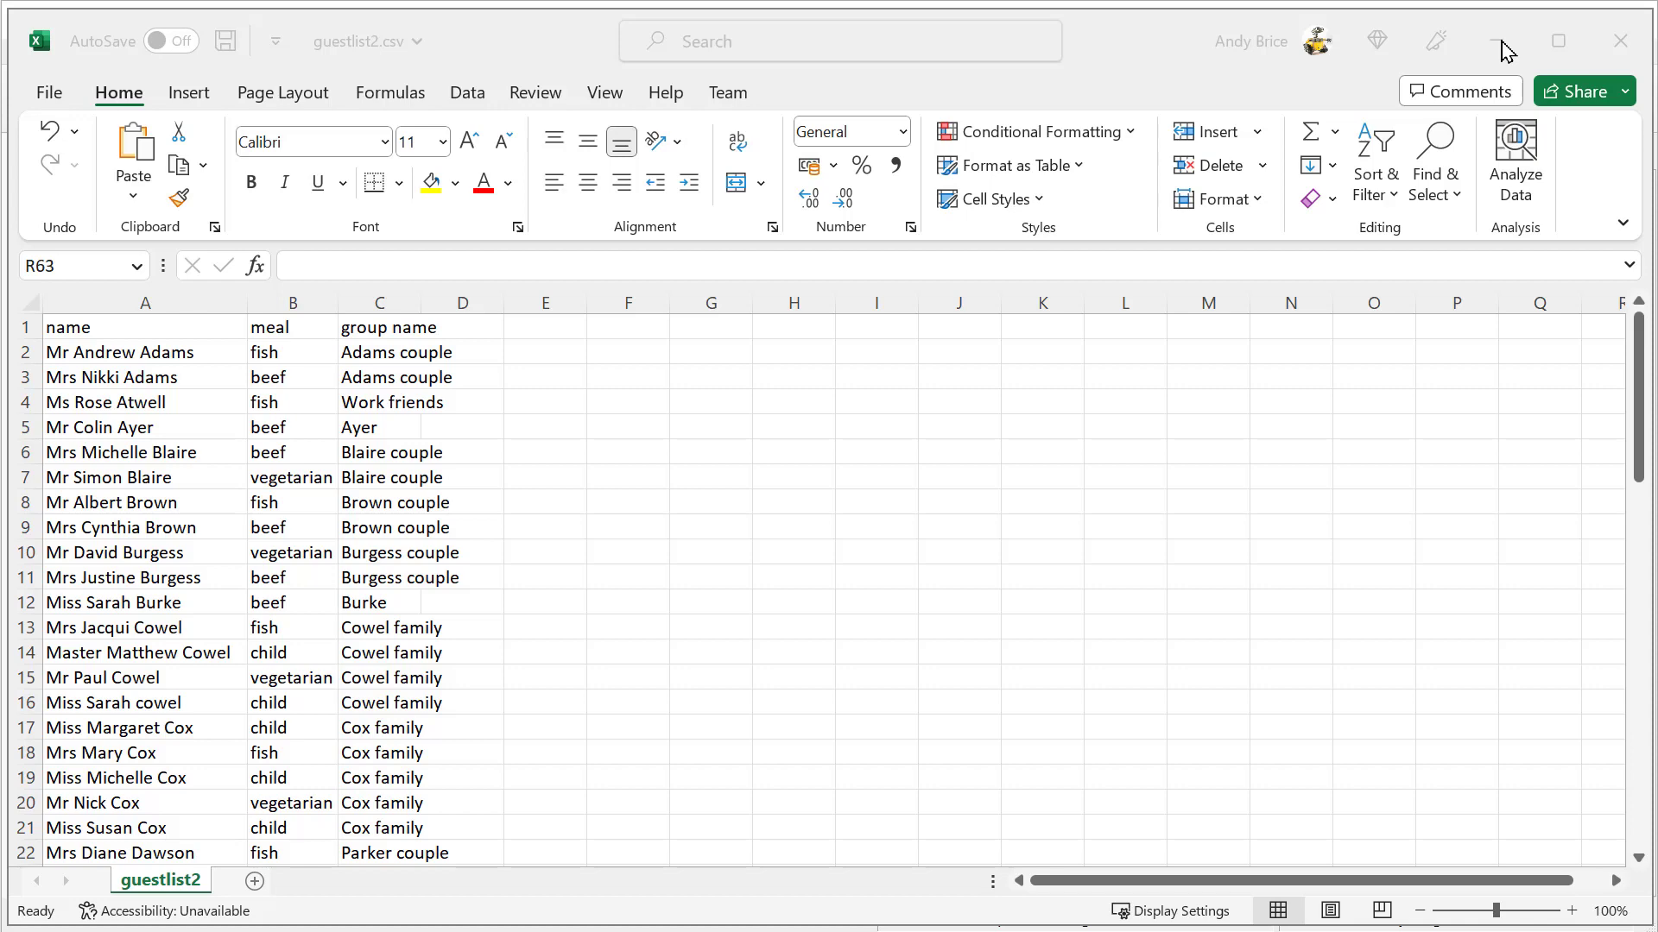
# Import guestlist2.csv, mapping its columns to Full name(s), Meal and Group.
pyautogui.click(1500, 45)
pyautogui.moveTo(1114, 397); pyautogui.dragTo(703, 561)
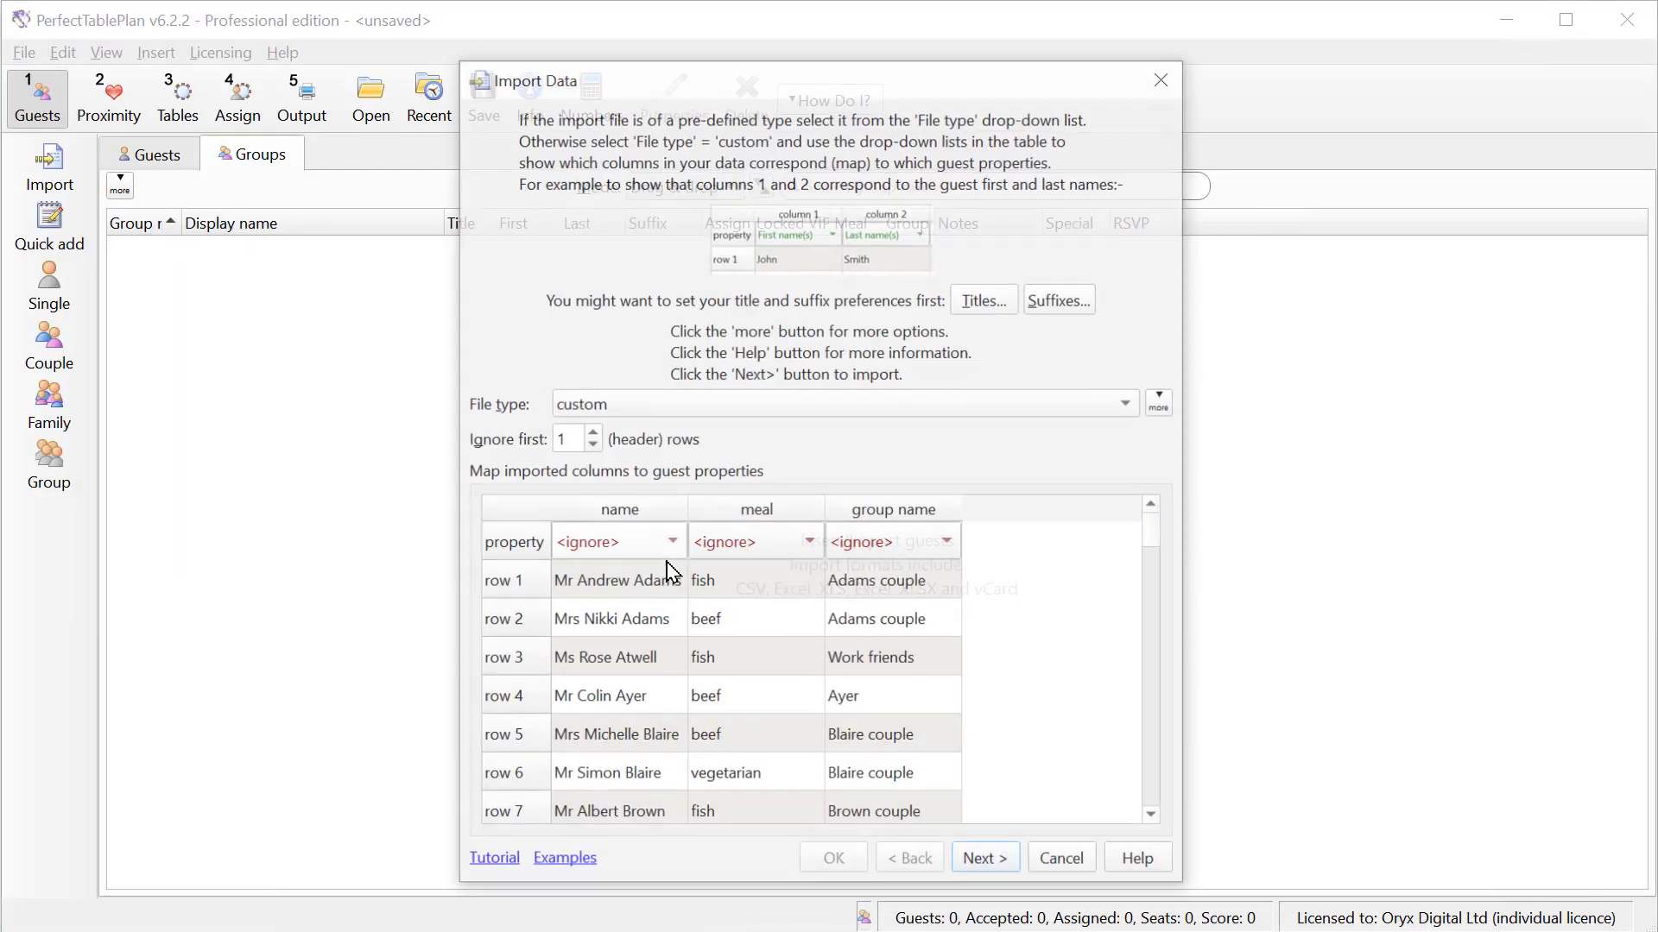
pyautogui.click(642, 541)
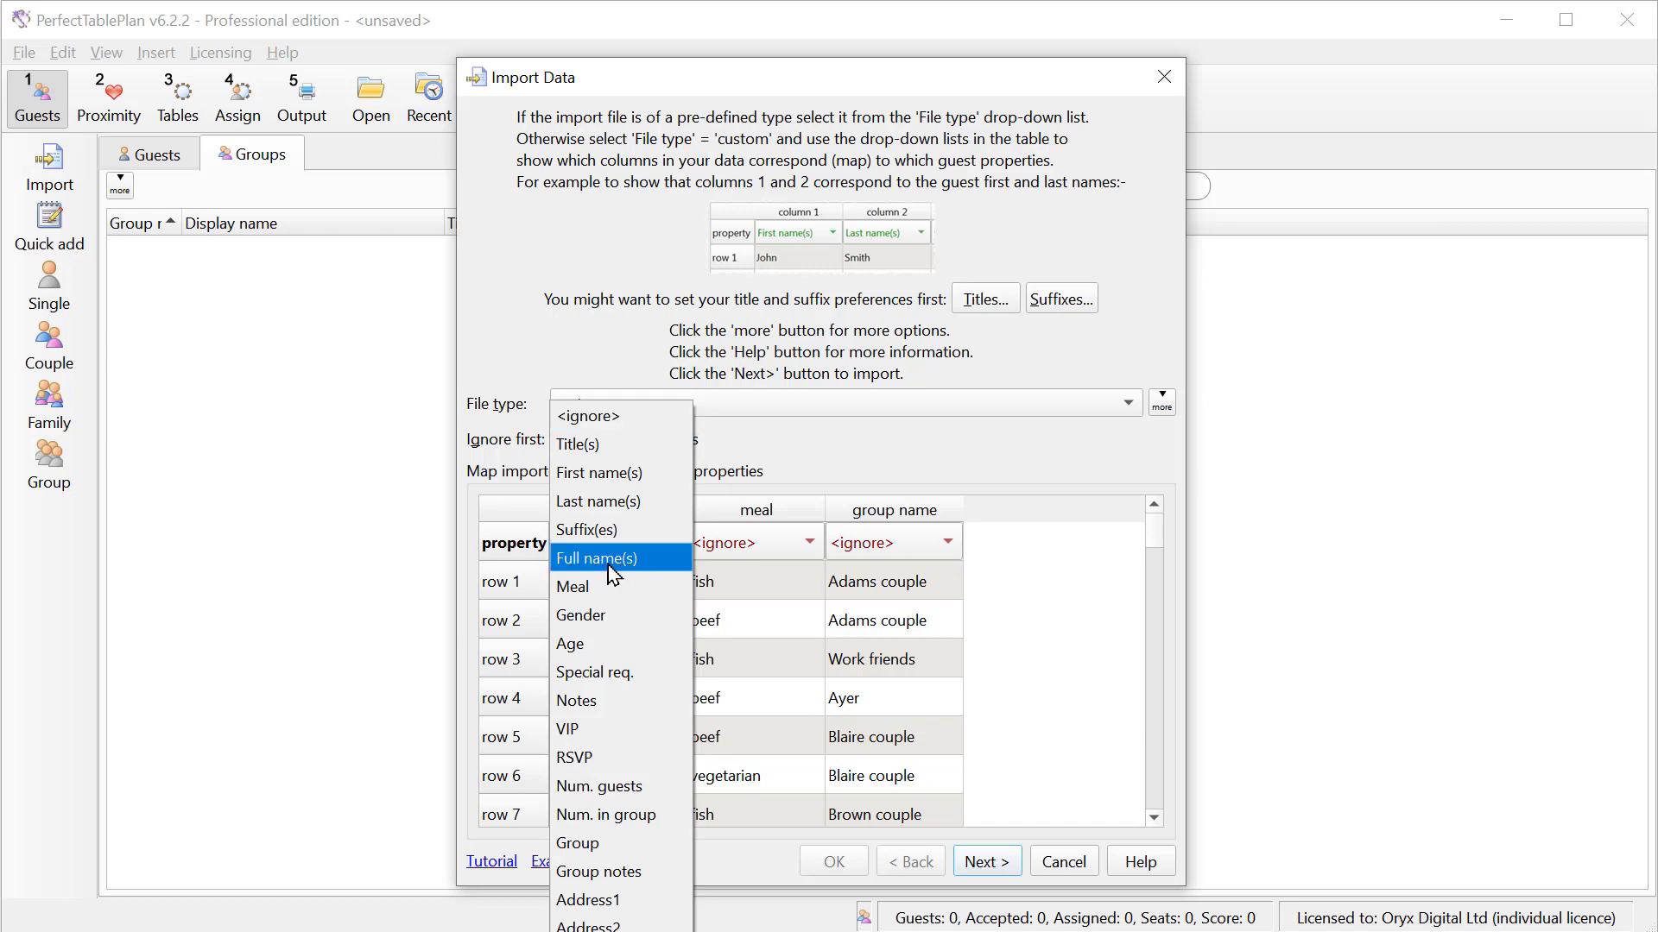
pyautogui.click(609, 567)
pyautogui.click(757, 552)
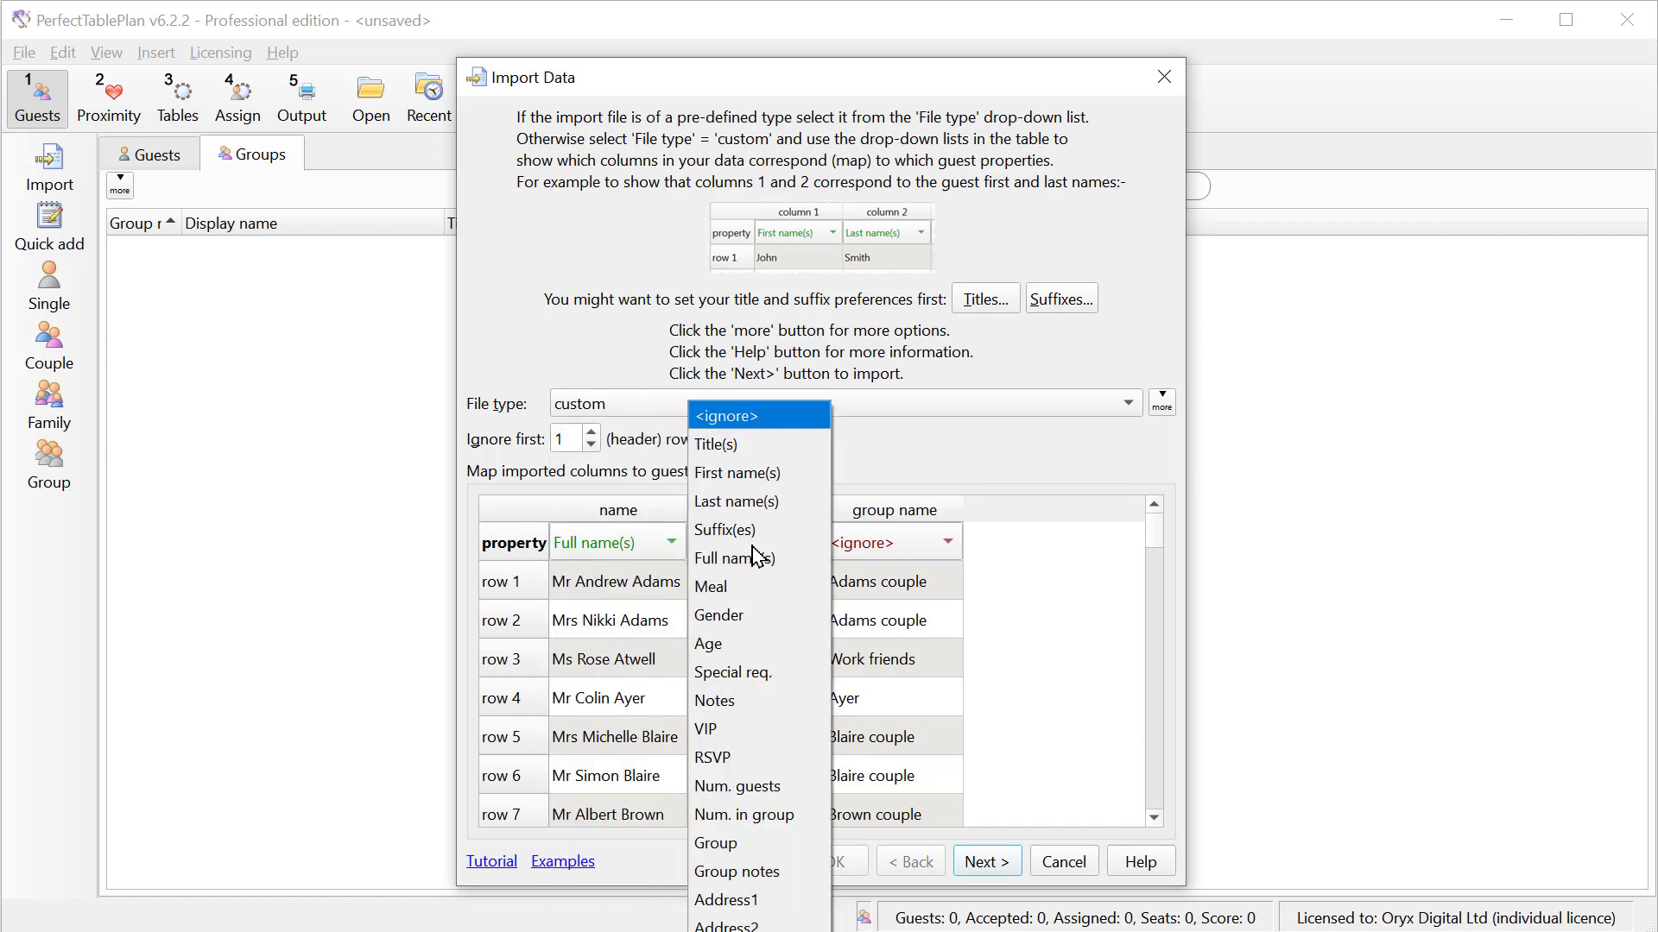
pyautogui.click(742, 586)
pyautogui.click(889, 555)
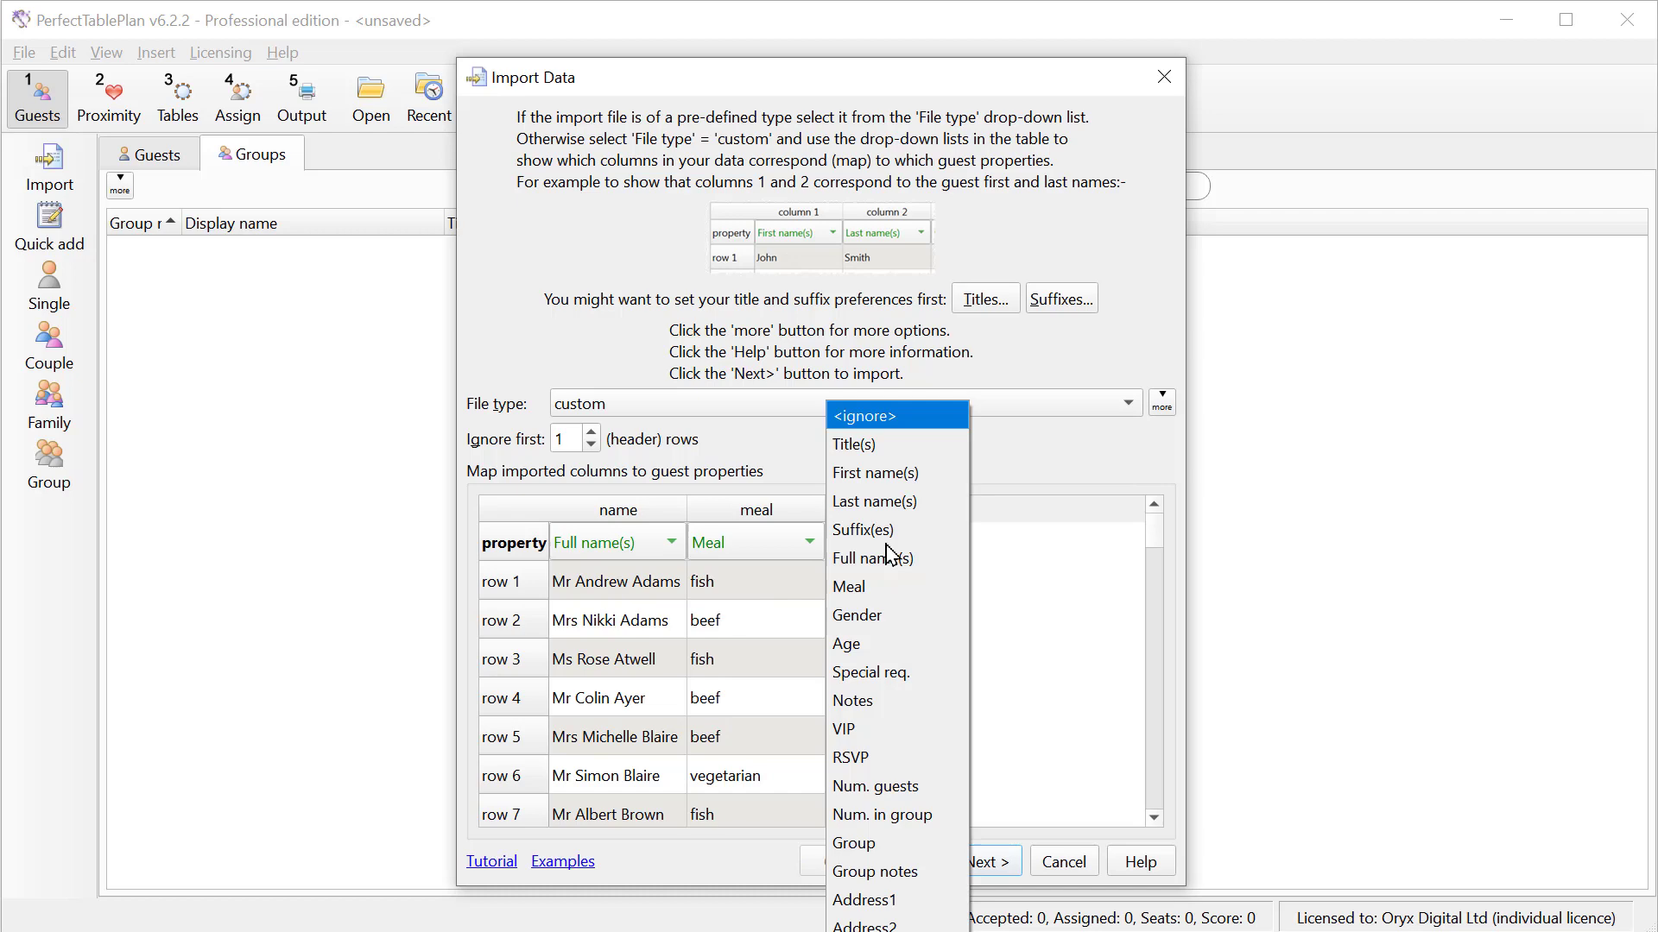
pyautogui.click(890, 844)
# Complete importing the 68 guests without saving the import mapping.
pyautogui.click(985, 861)
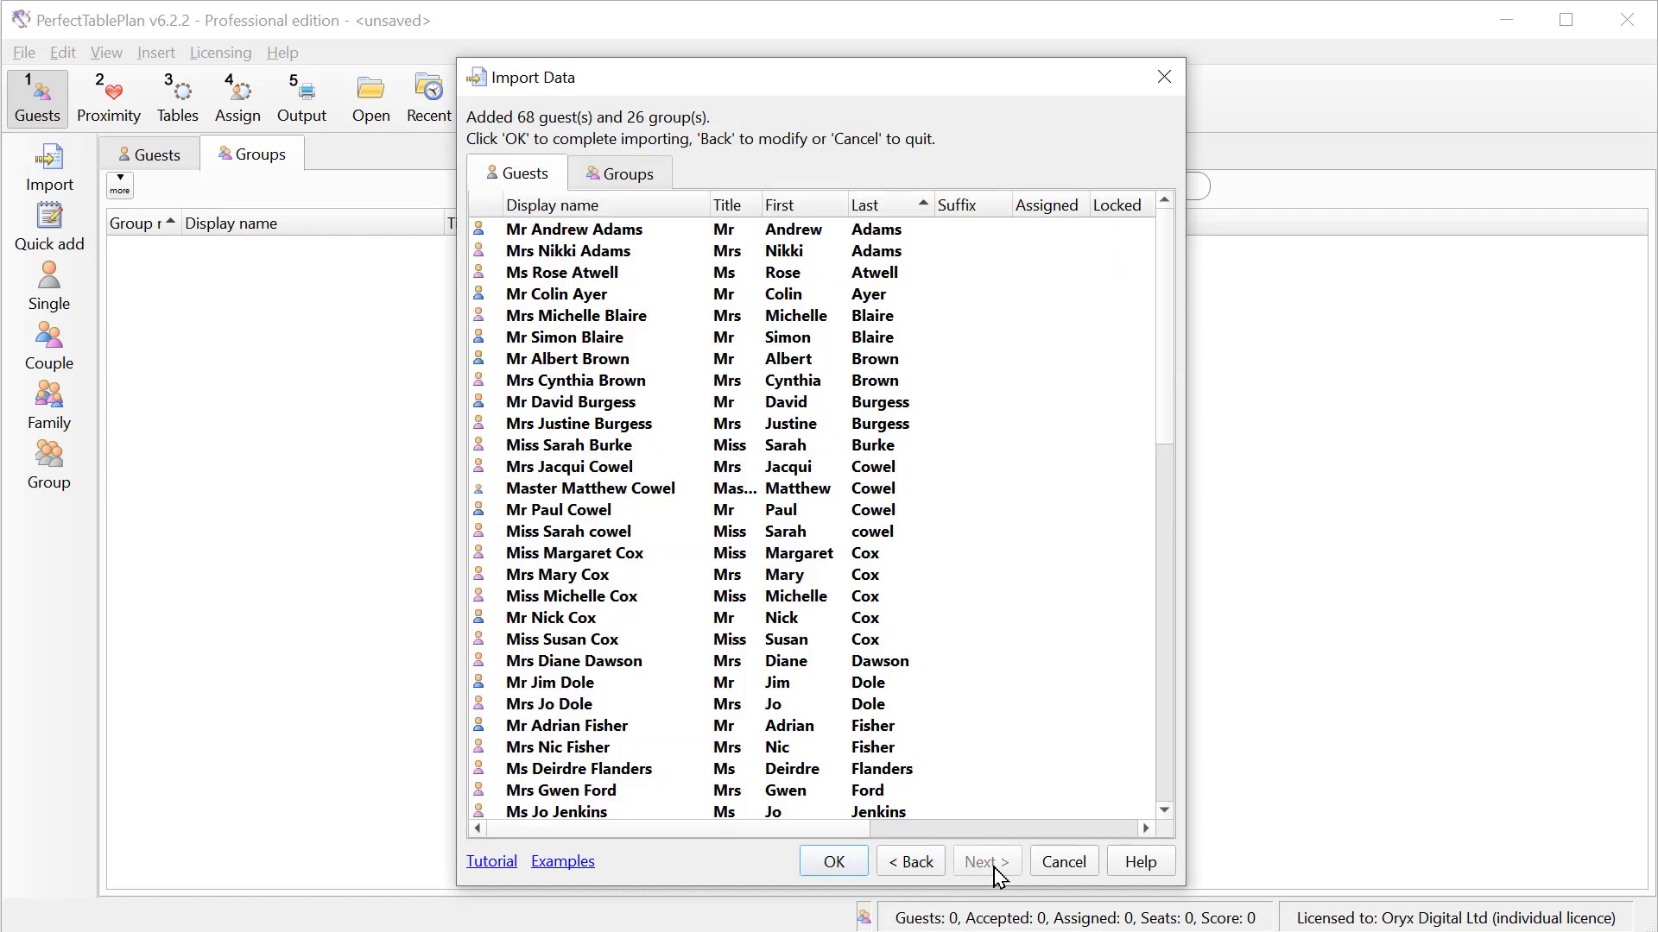
pyautogui.click(834, 861)
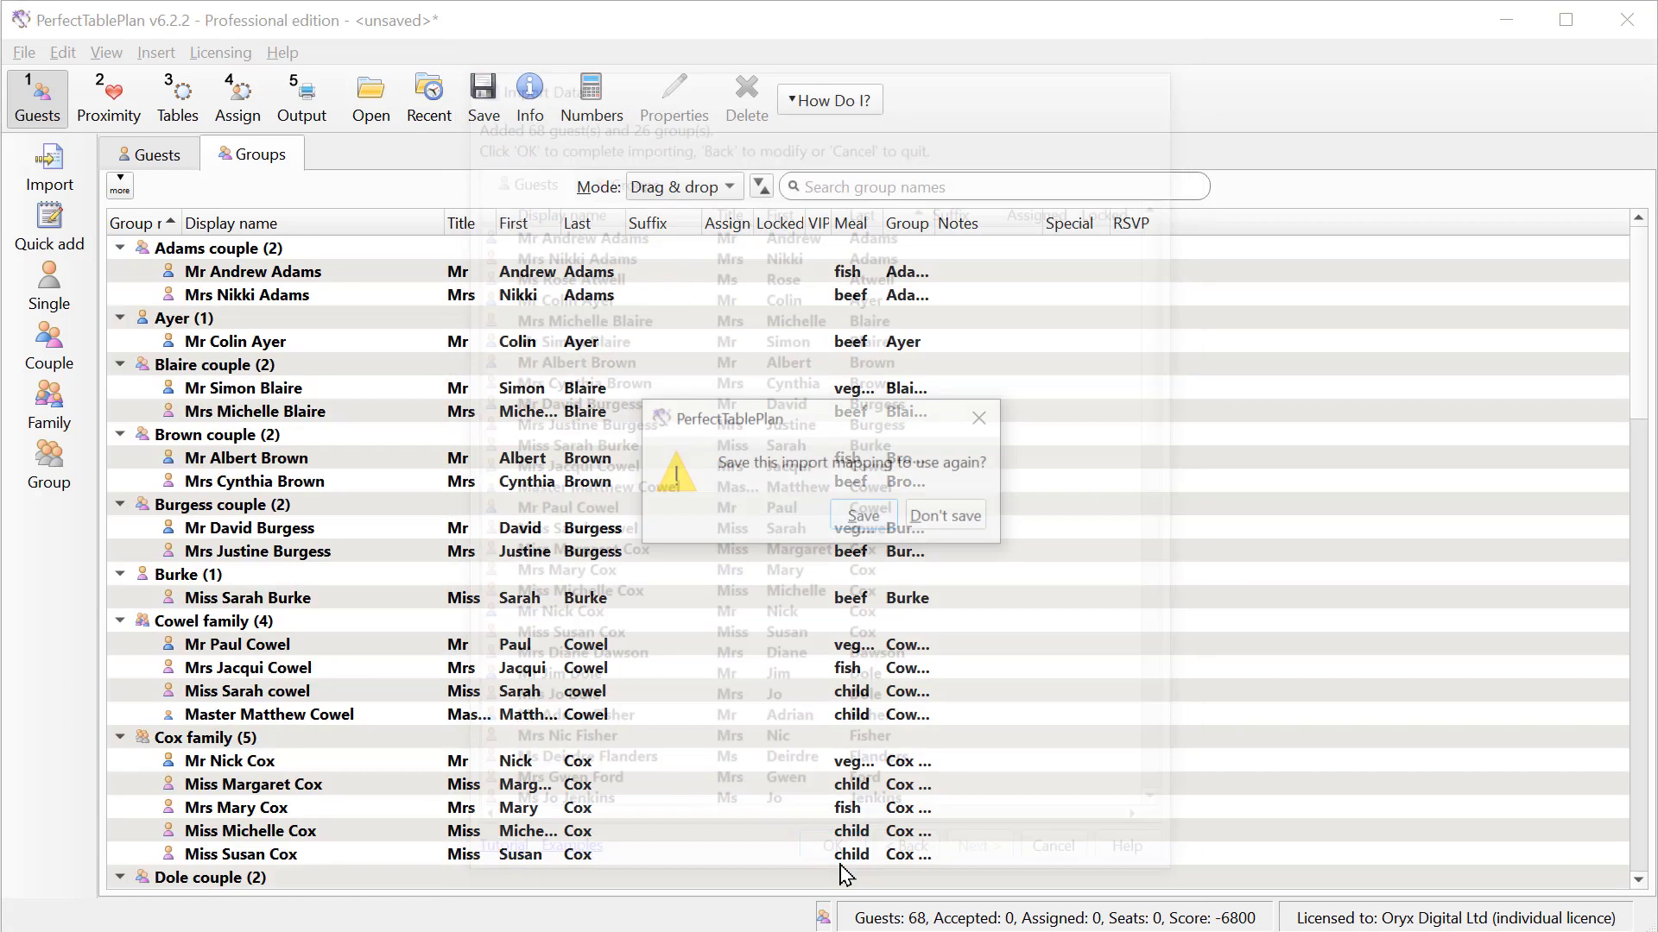
pyautogui.click(960, 527)
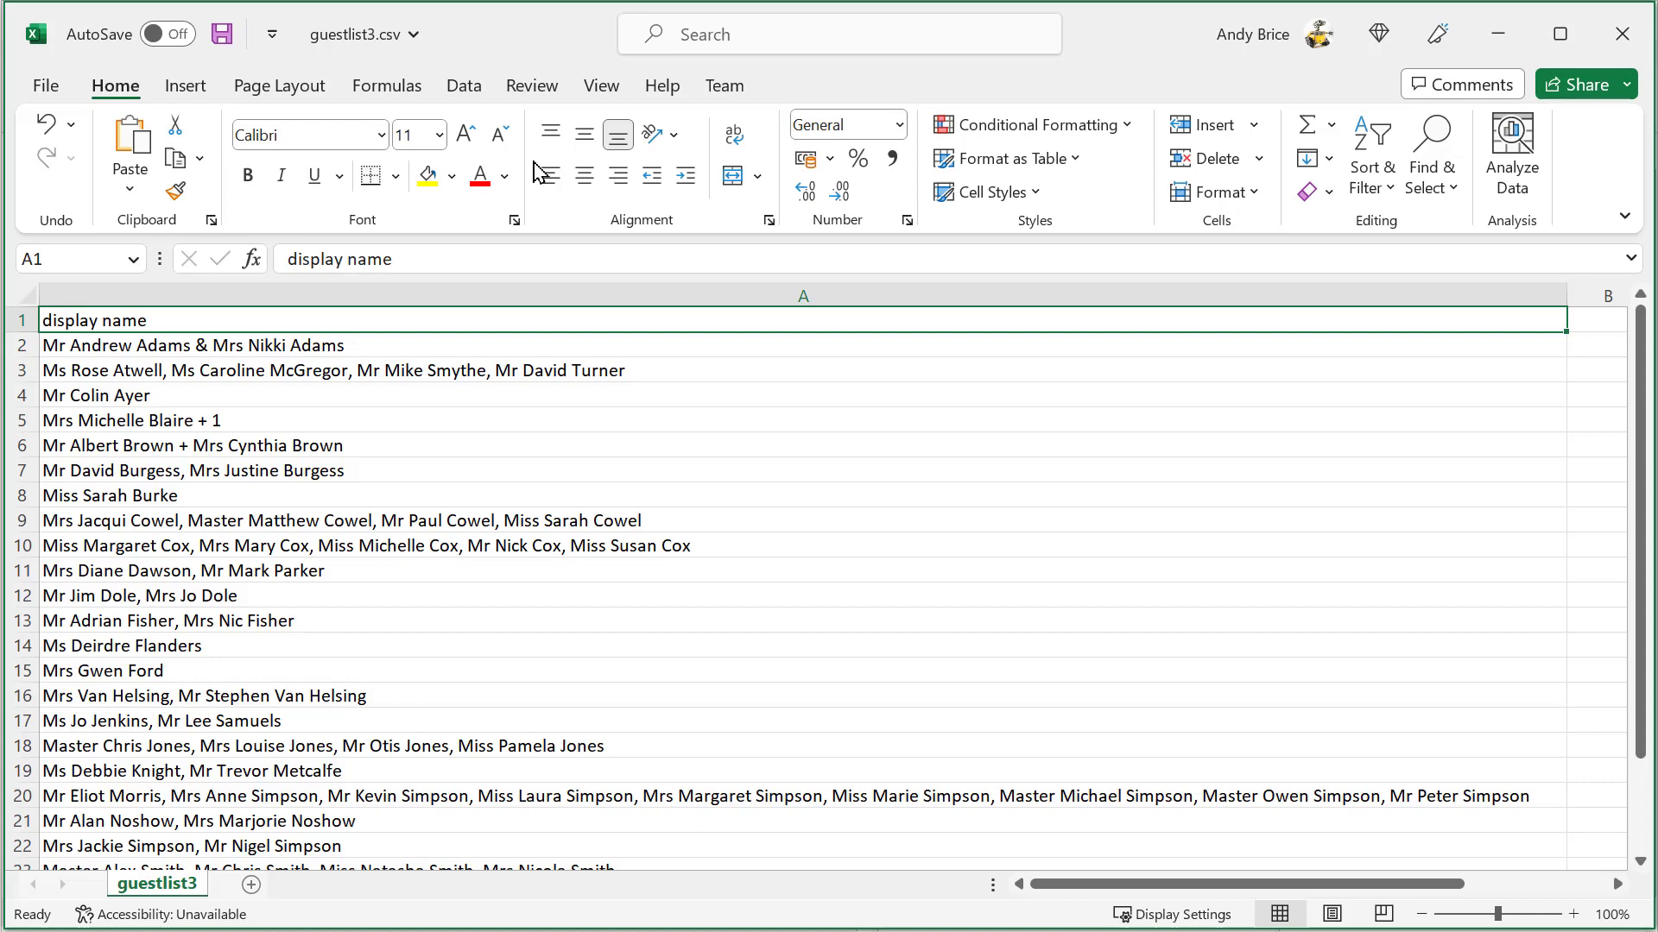
# Import guestlist3 with its display name column mapped to Full name(s), without saving the mapping.
pyautogui.click(1482, 39)
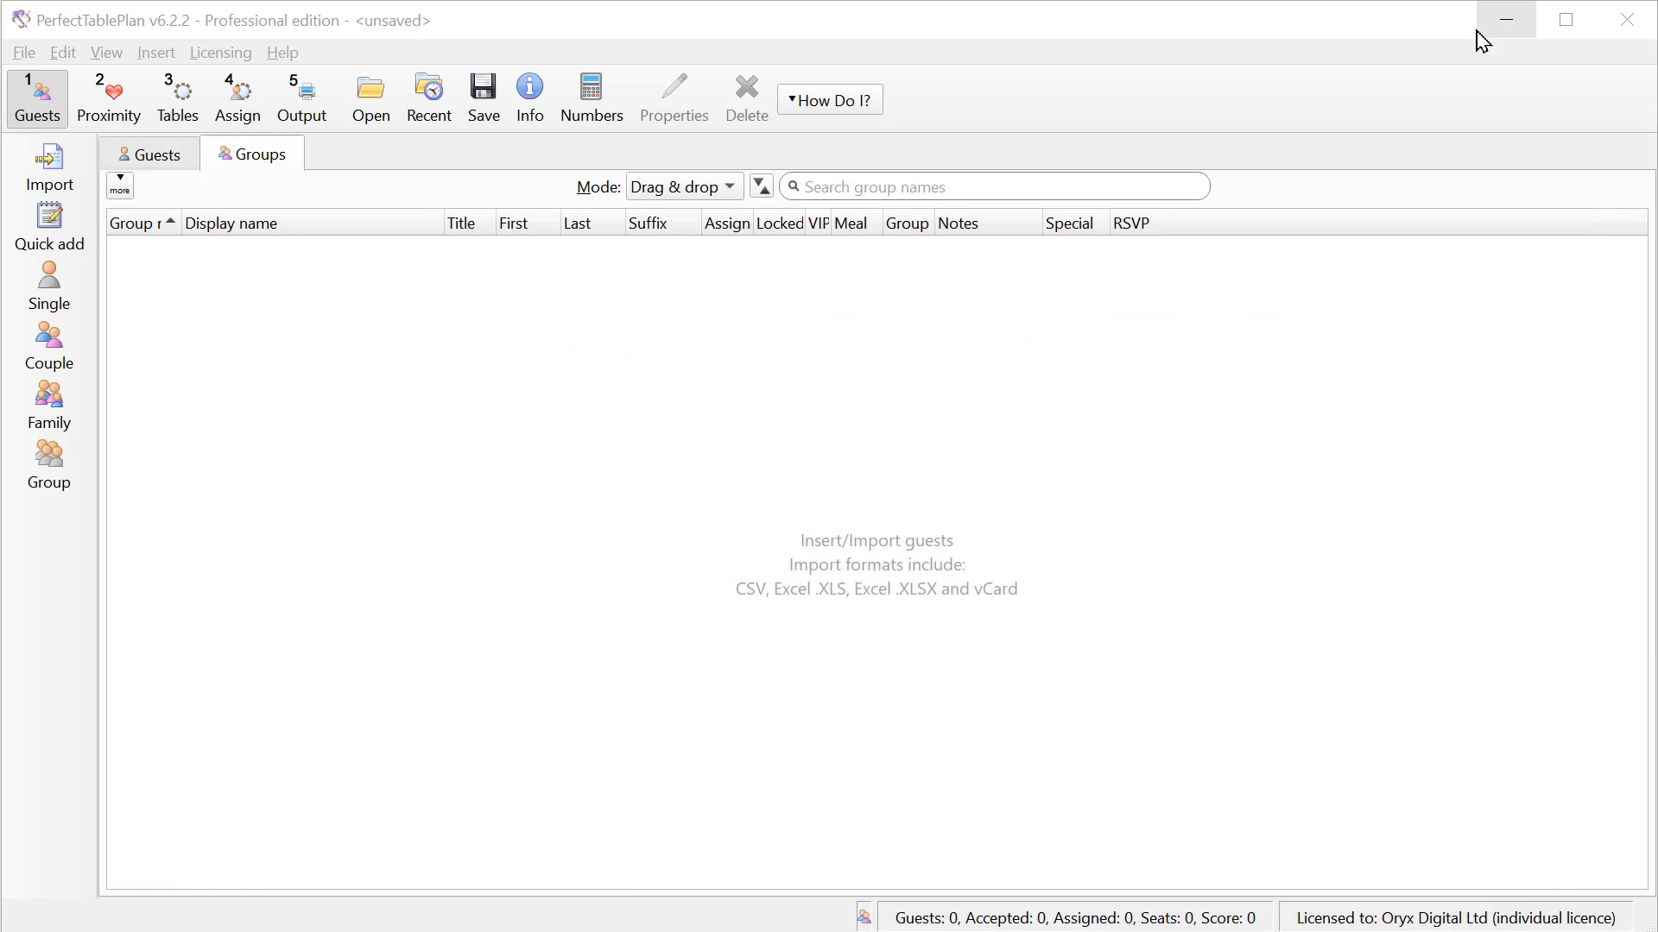
pyautogui.moveTo(1482, 38); pyautogui.dragTo(756, 557)
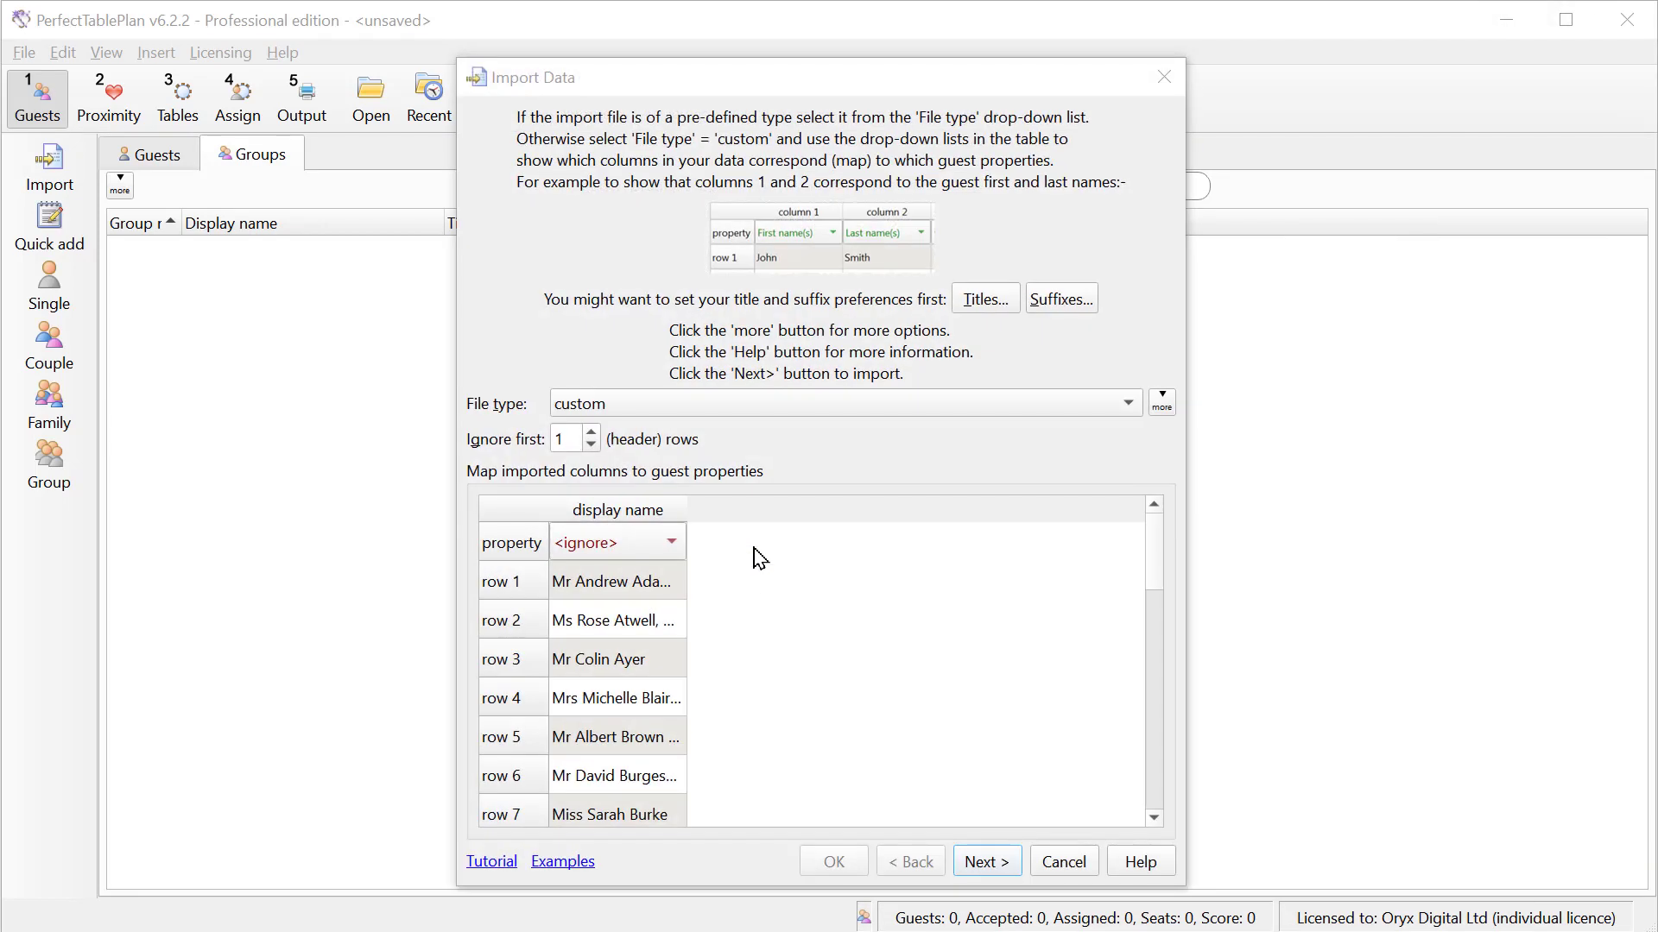
pyautogui.click(670, 544)
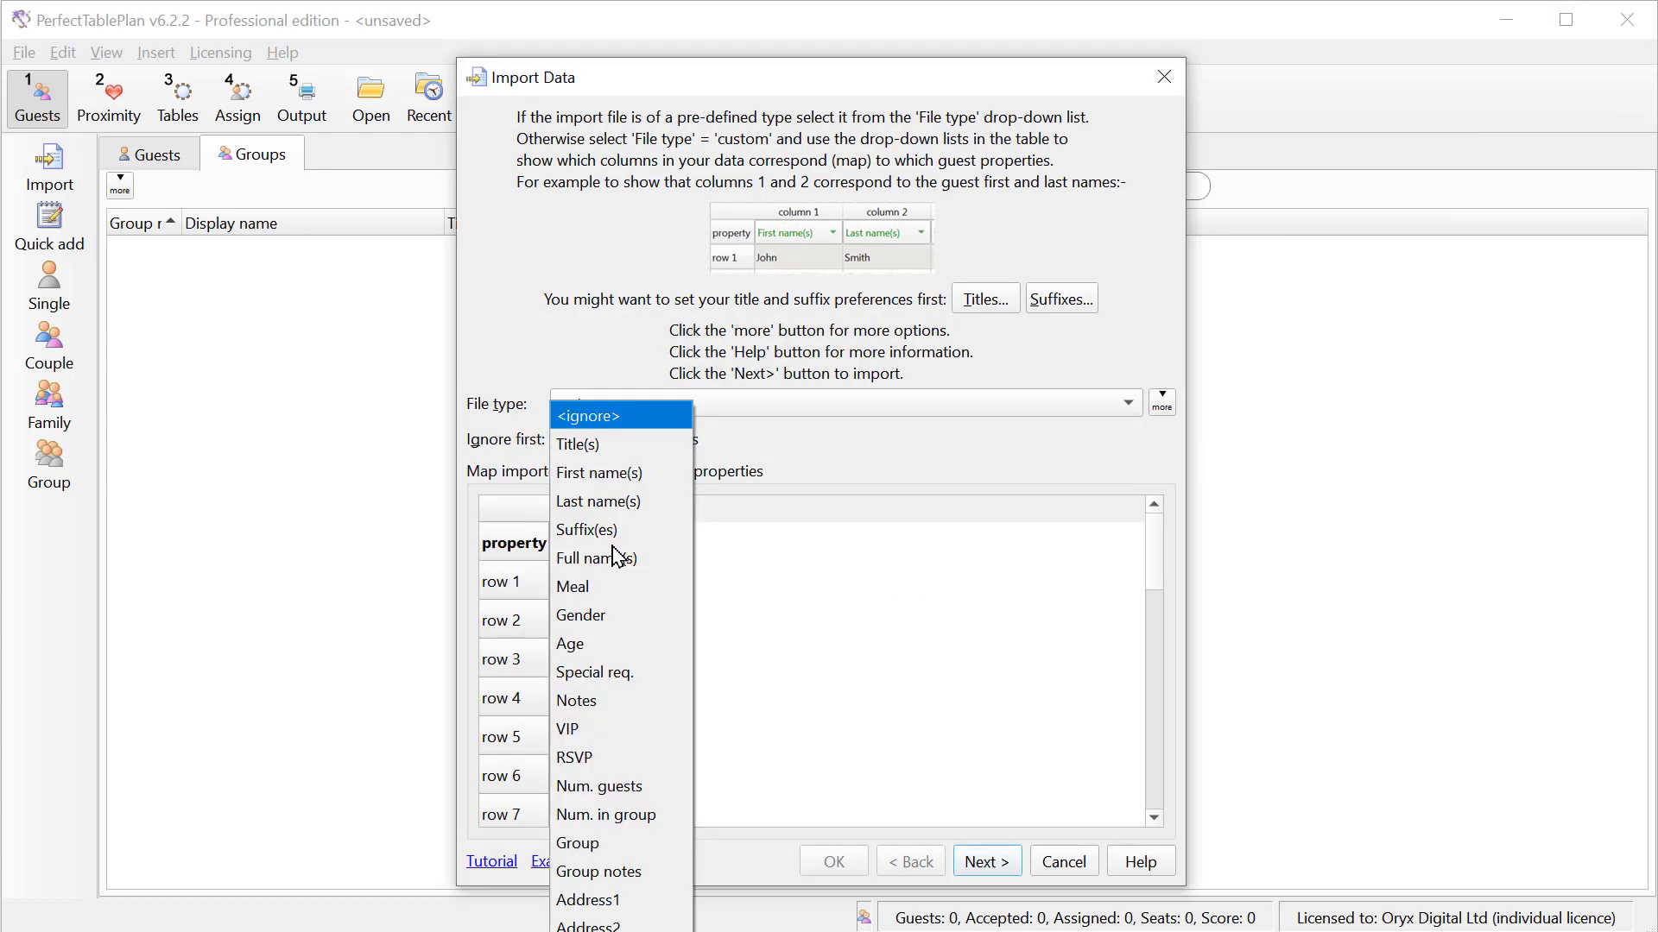
pyautogui.click(615, 559)
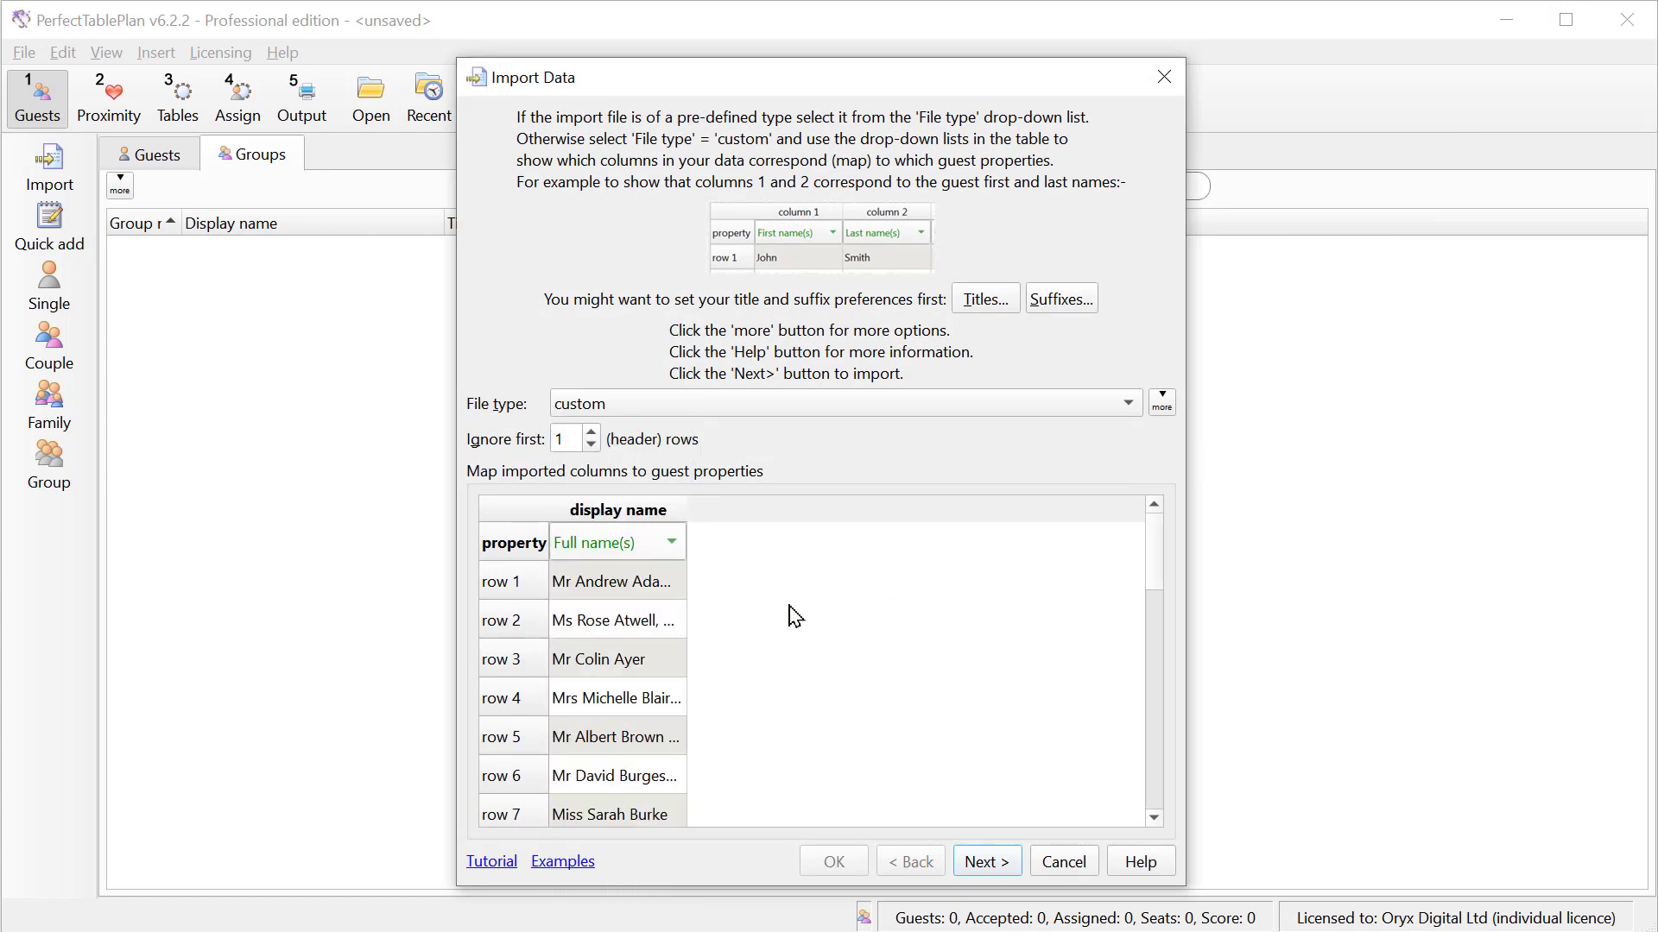
pyautogui.click(985, 861)
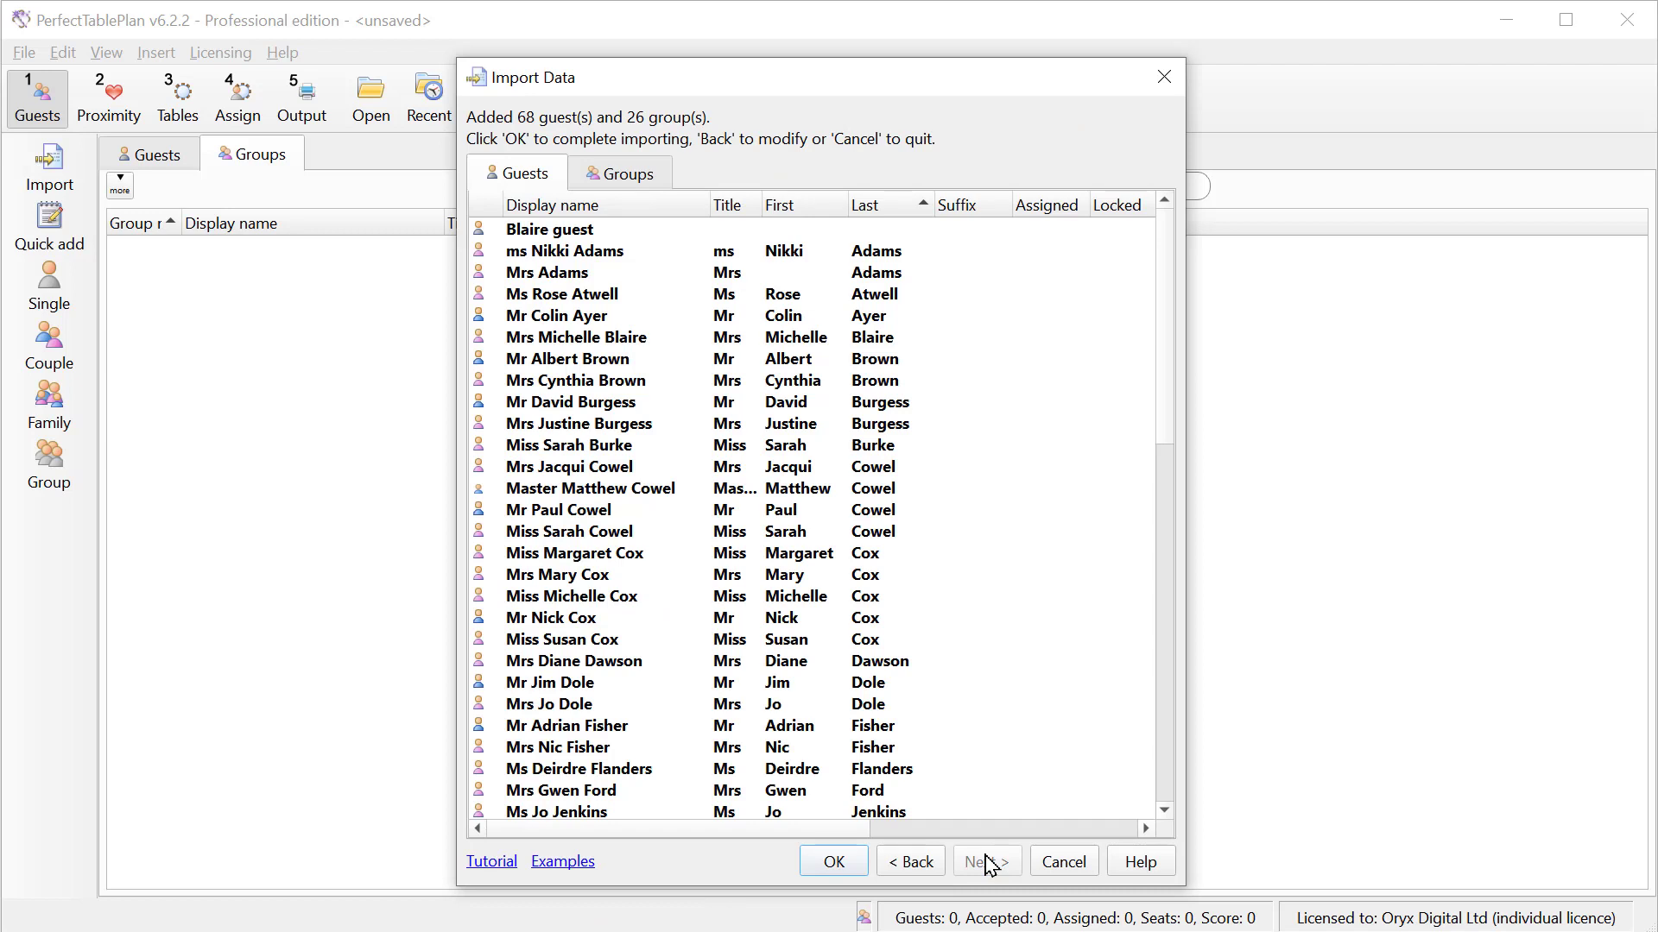
pyautogui.click(834, 862)
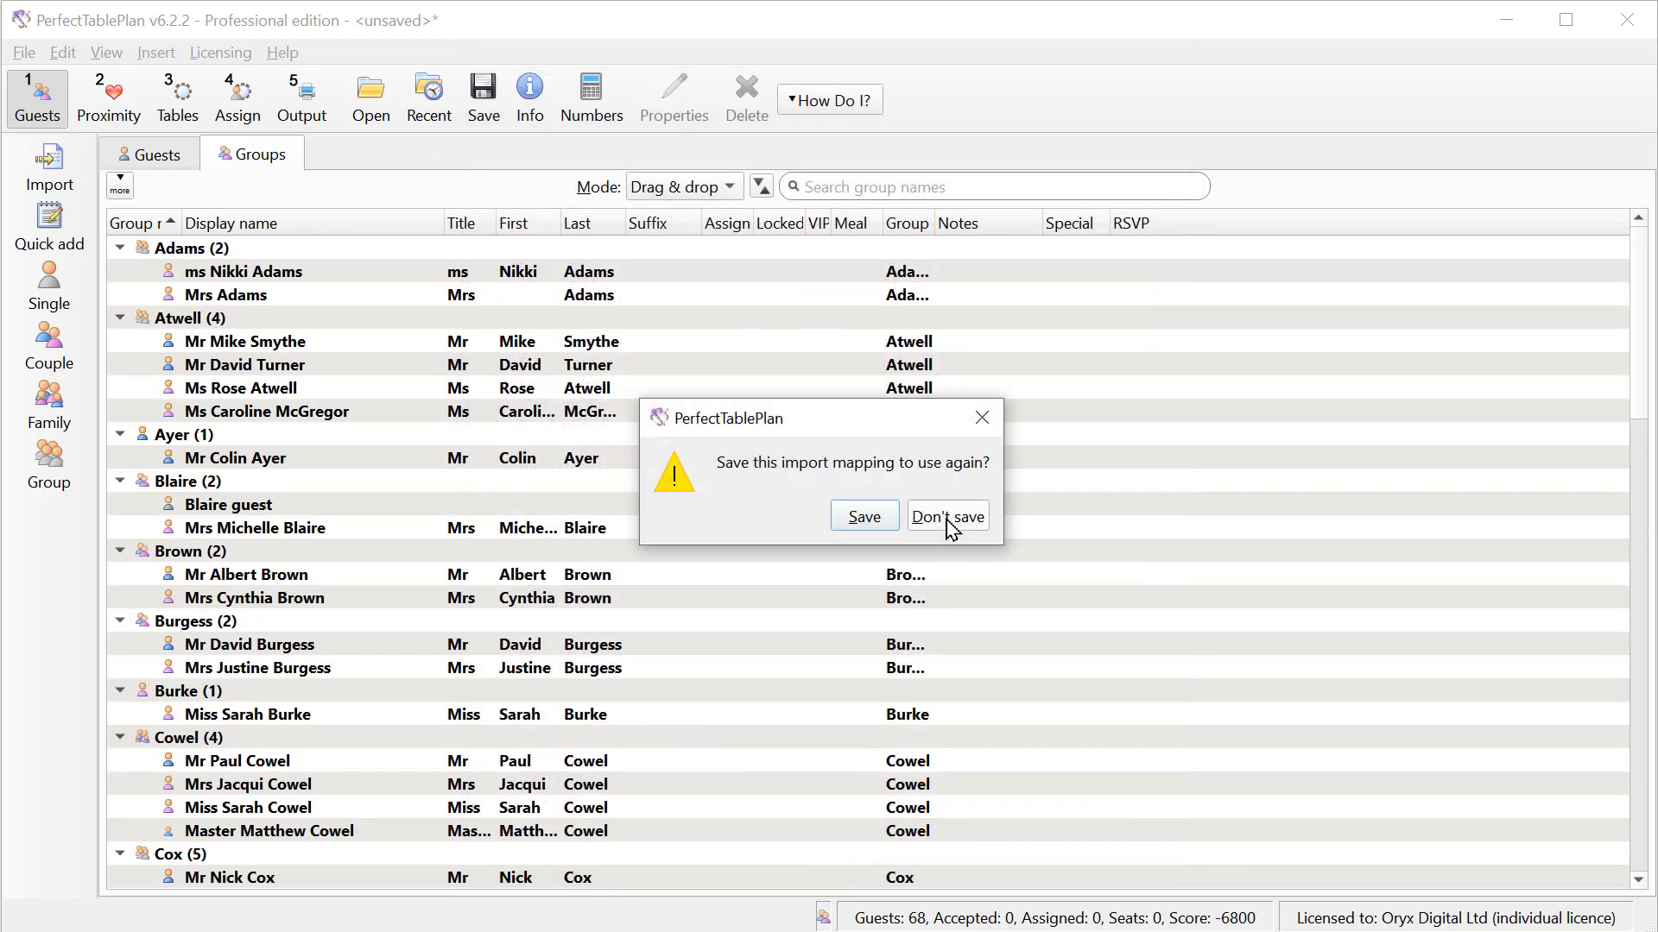
pyautogui.click(949, 517)
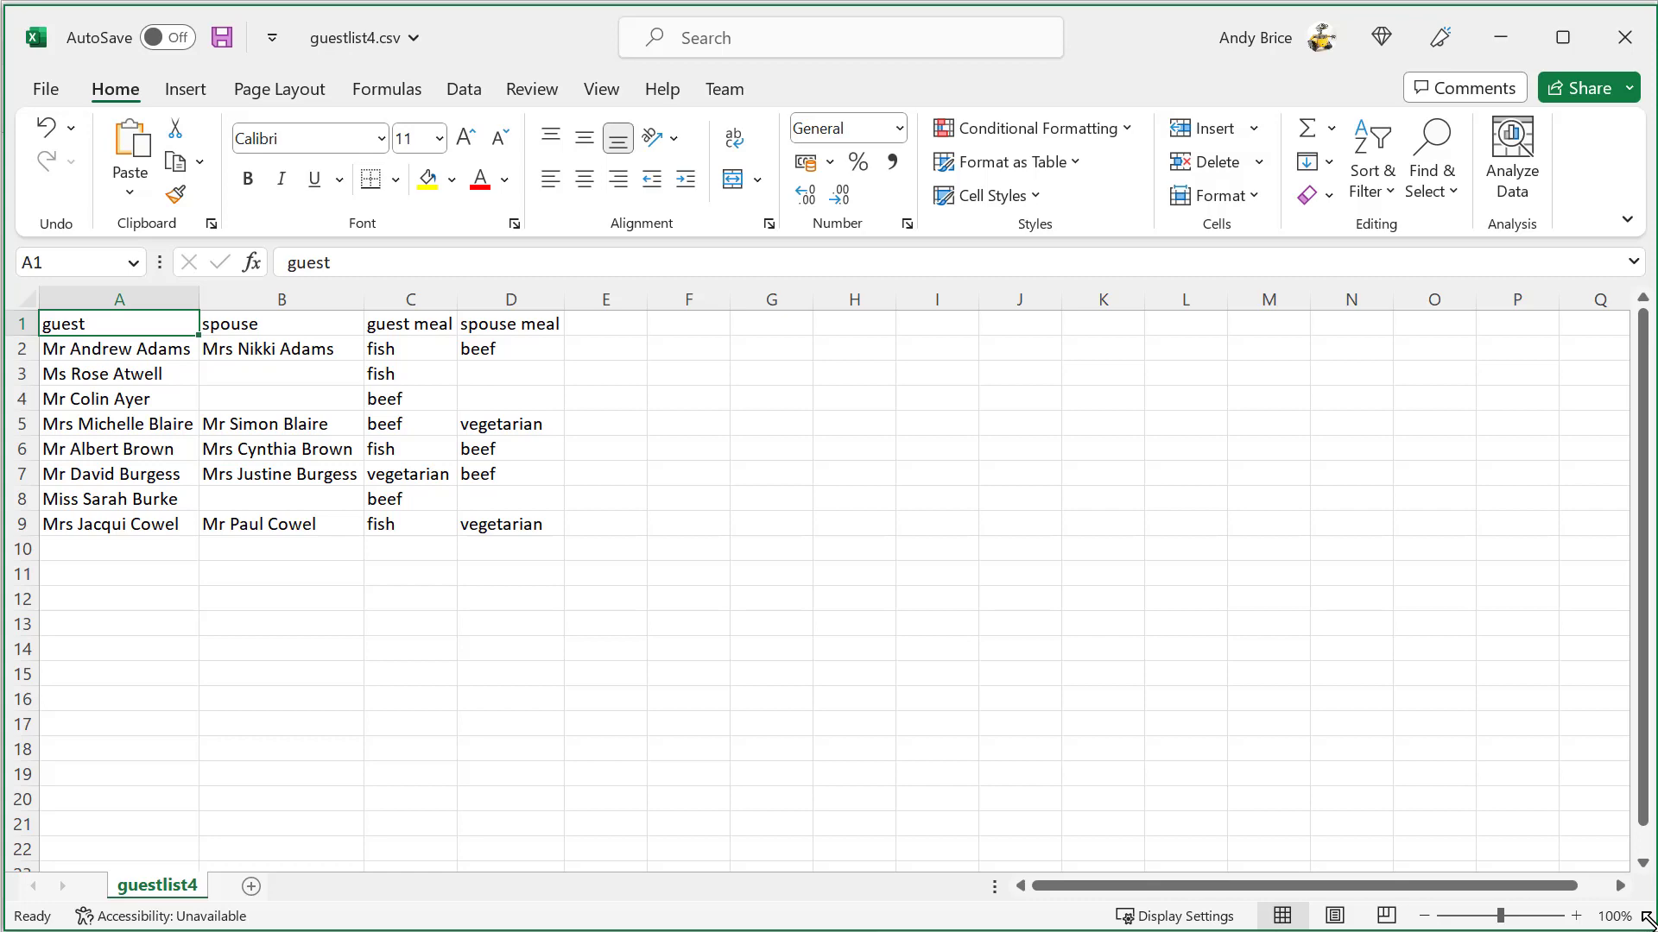
# Load guestlist4, ignore the header row, map guest and spouse to Full name(s) and both meals to Meal.
pyautogui.click(1501, 37)
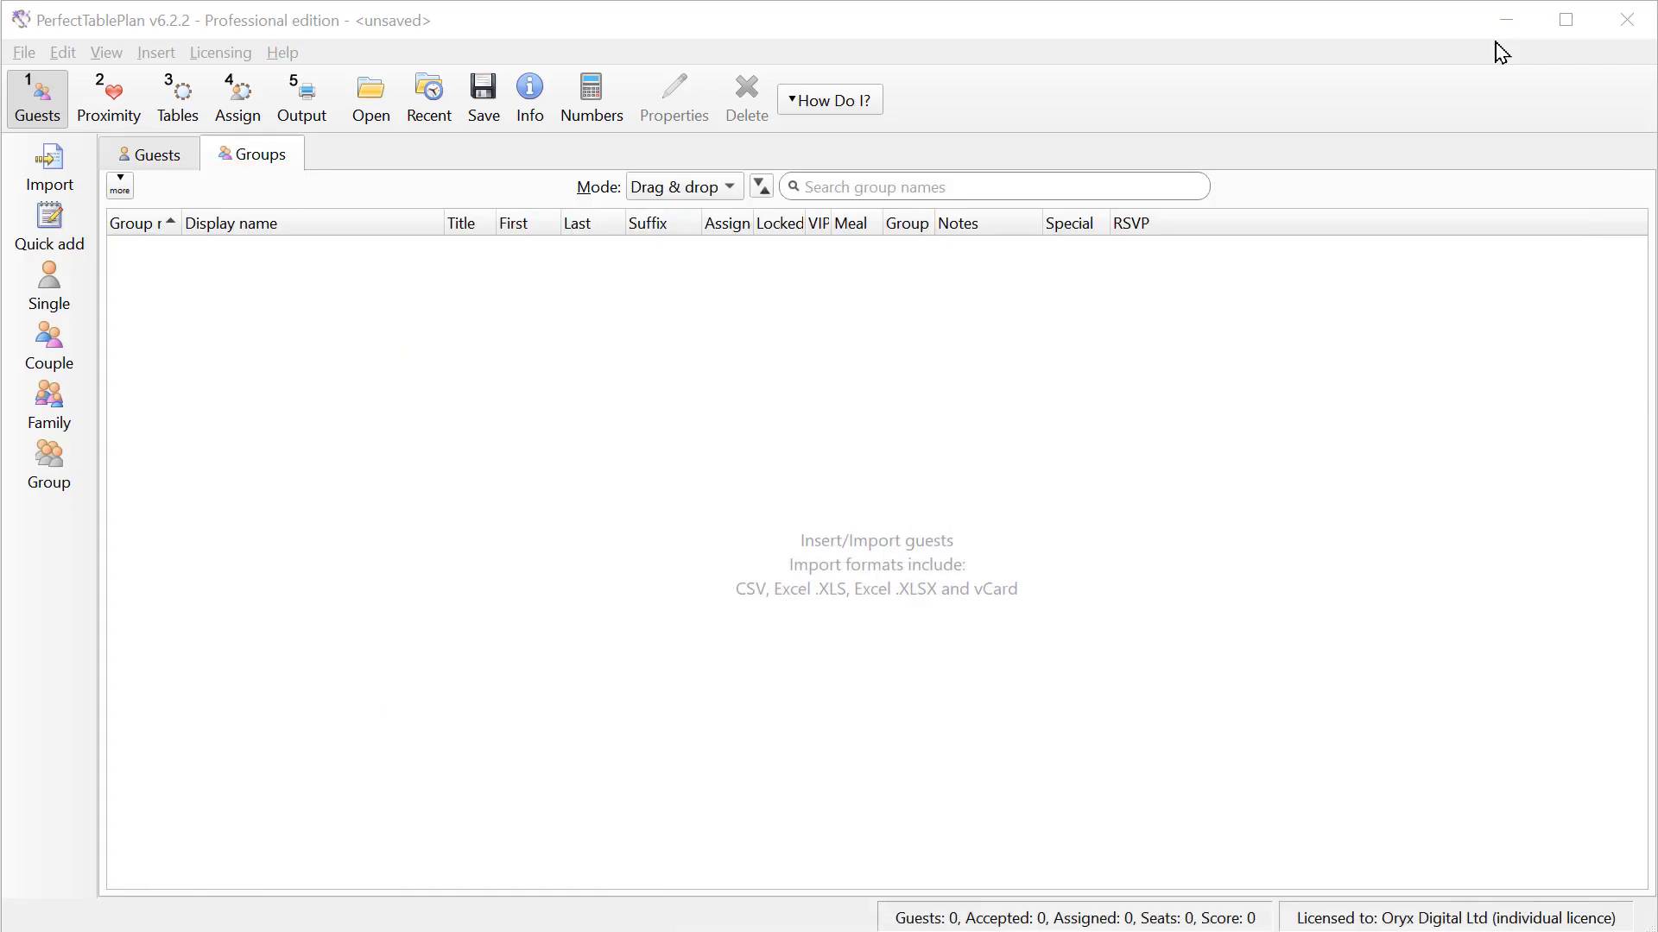
pyautogui.moveTo(1498, 52); pyautogui.dragTo(732, 529)
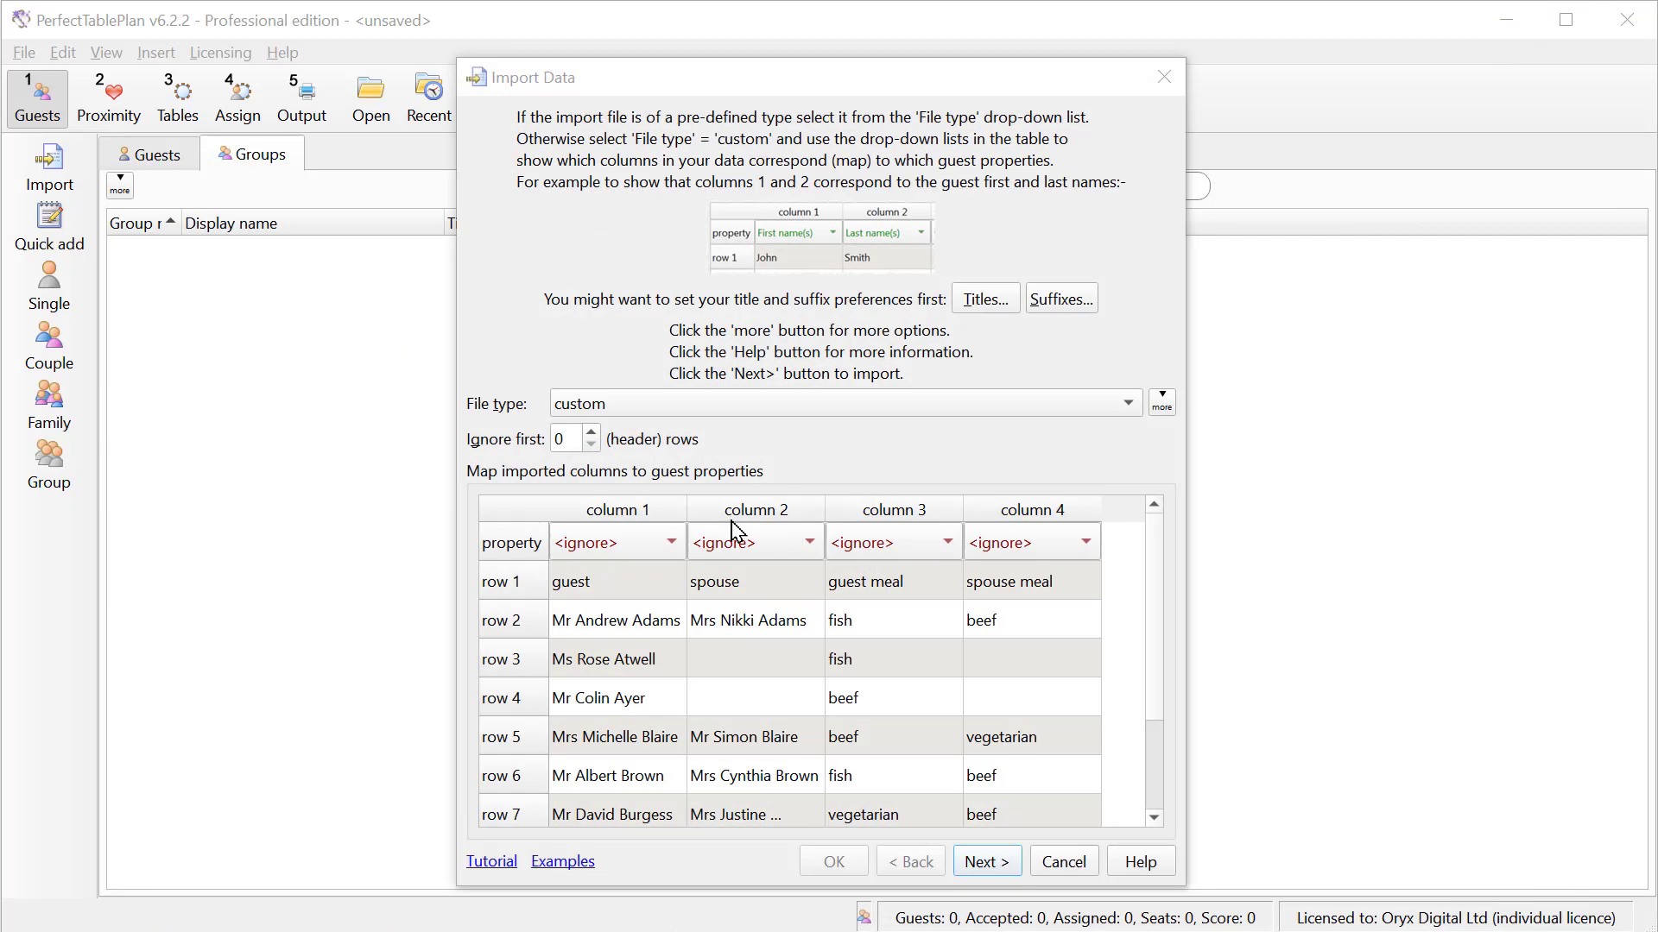
pyautogui.click(589, 434)
pyautogui.click(611, 542)
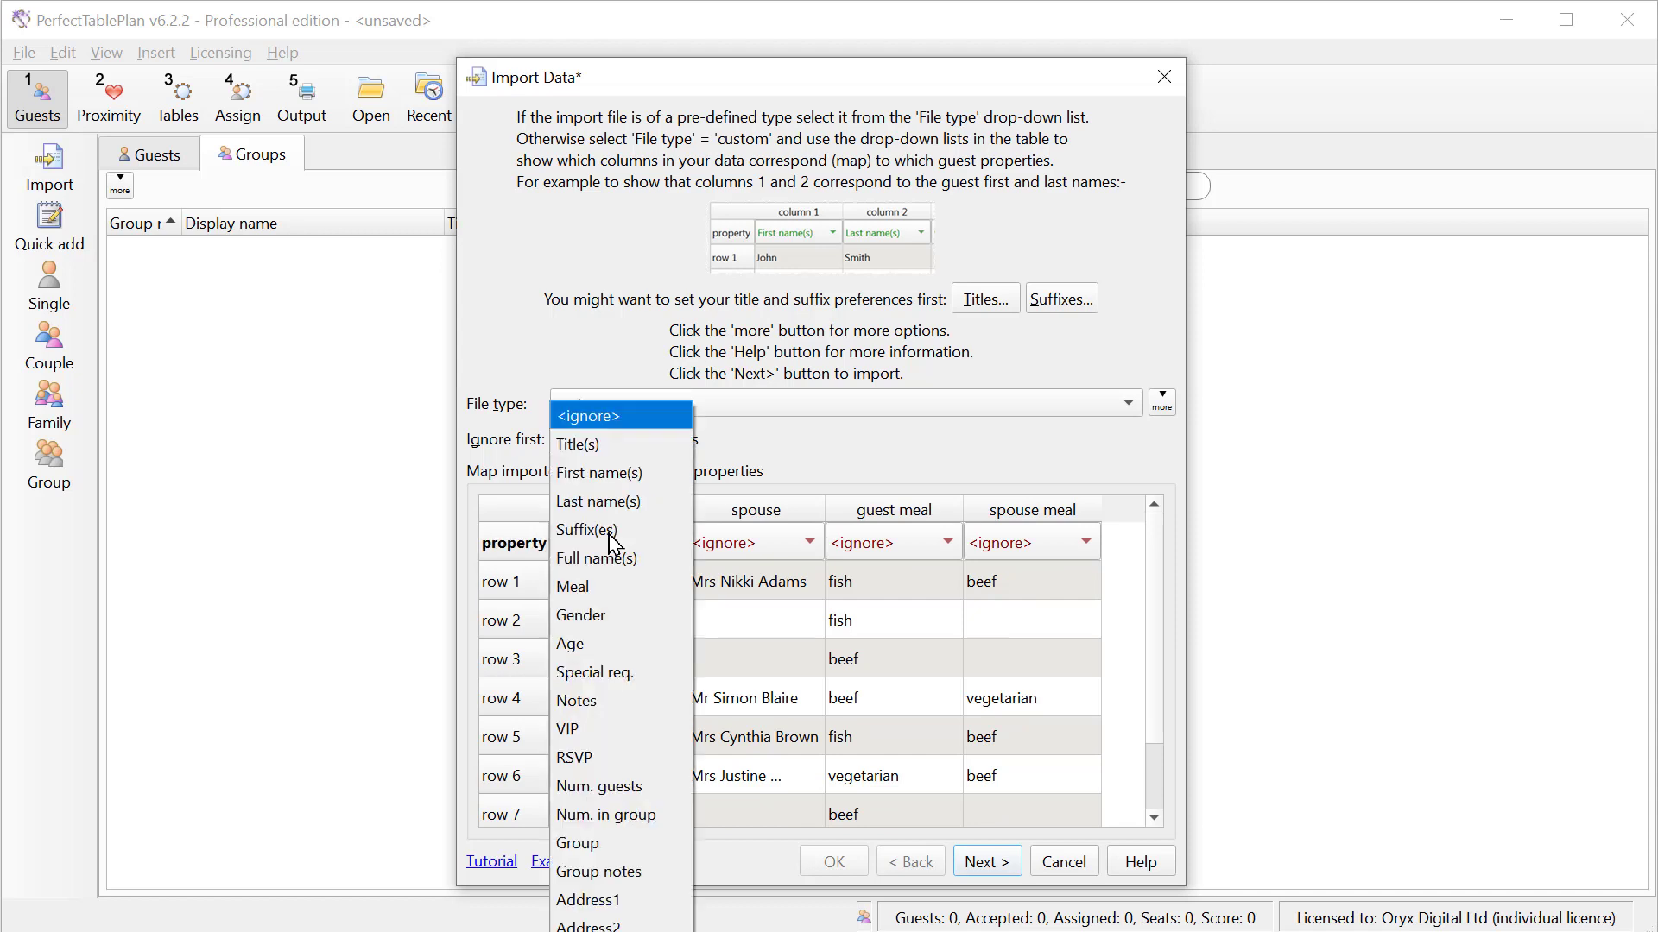
pyautogui.click(611, 558)
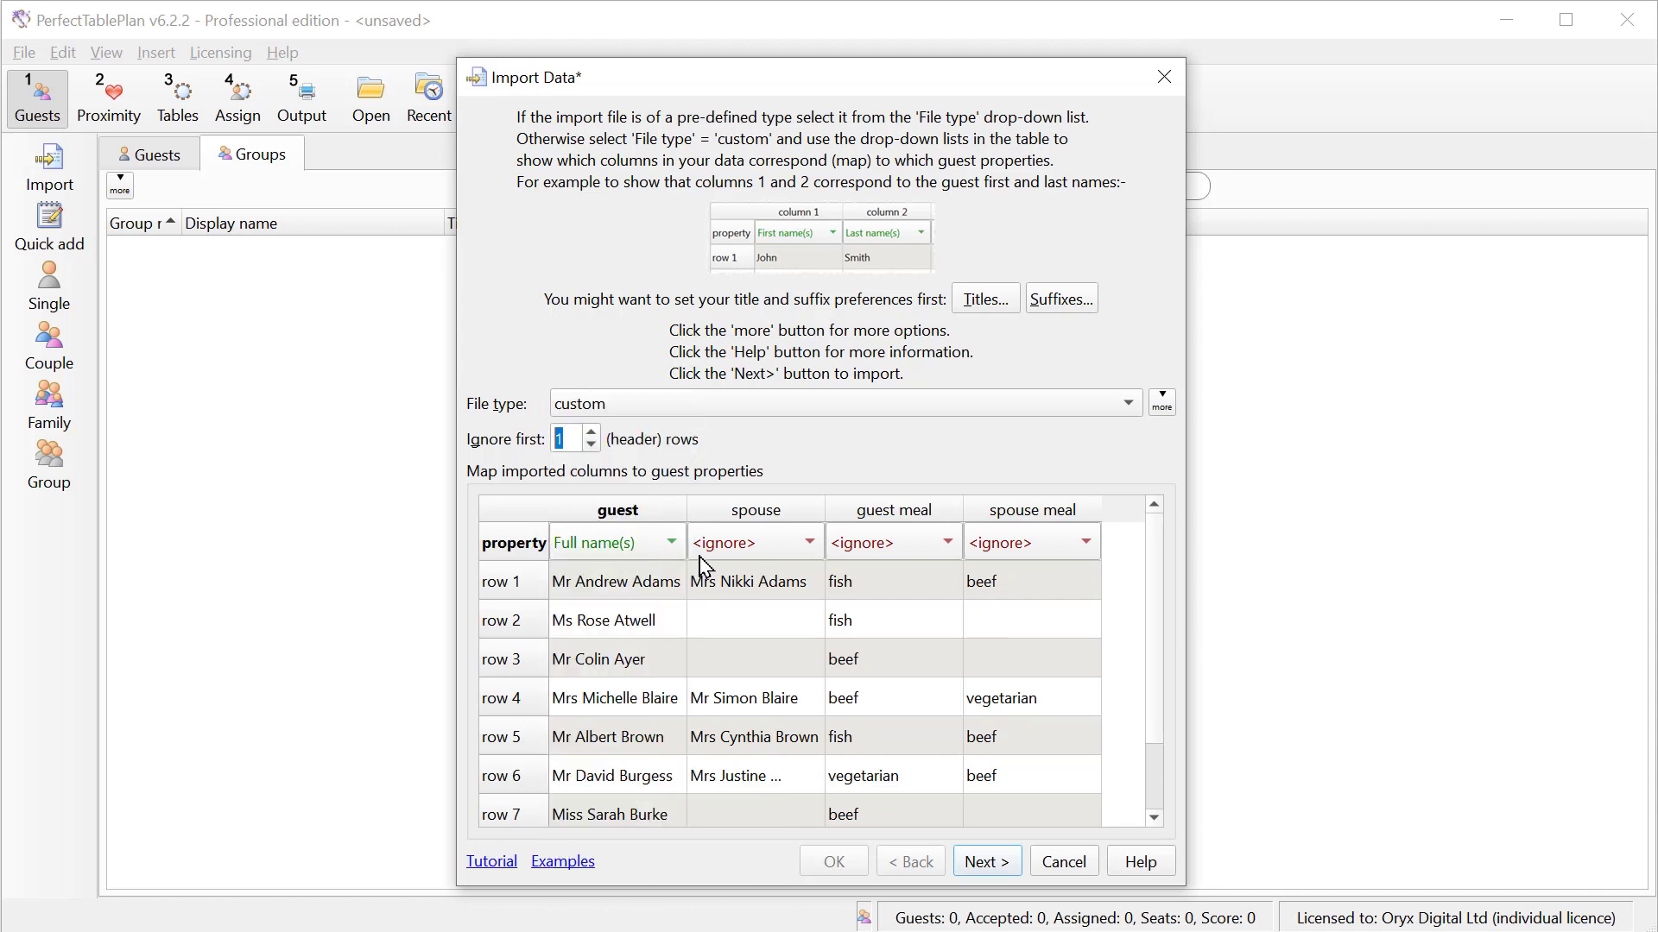
pyautogui.click(765, 553)
pyautogui.click(765, 558)
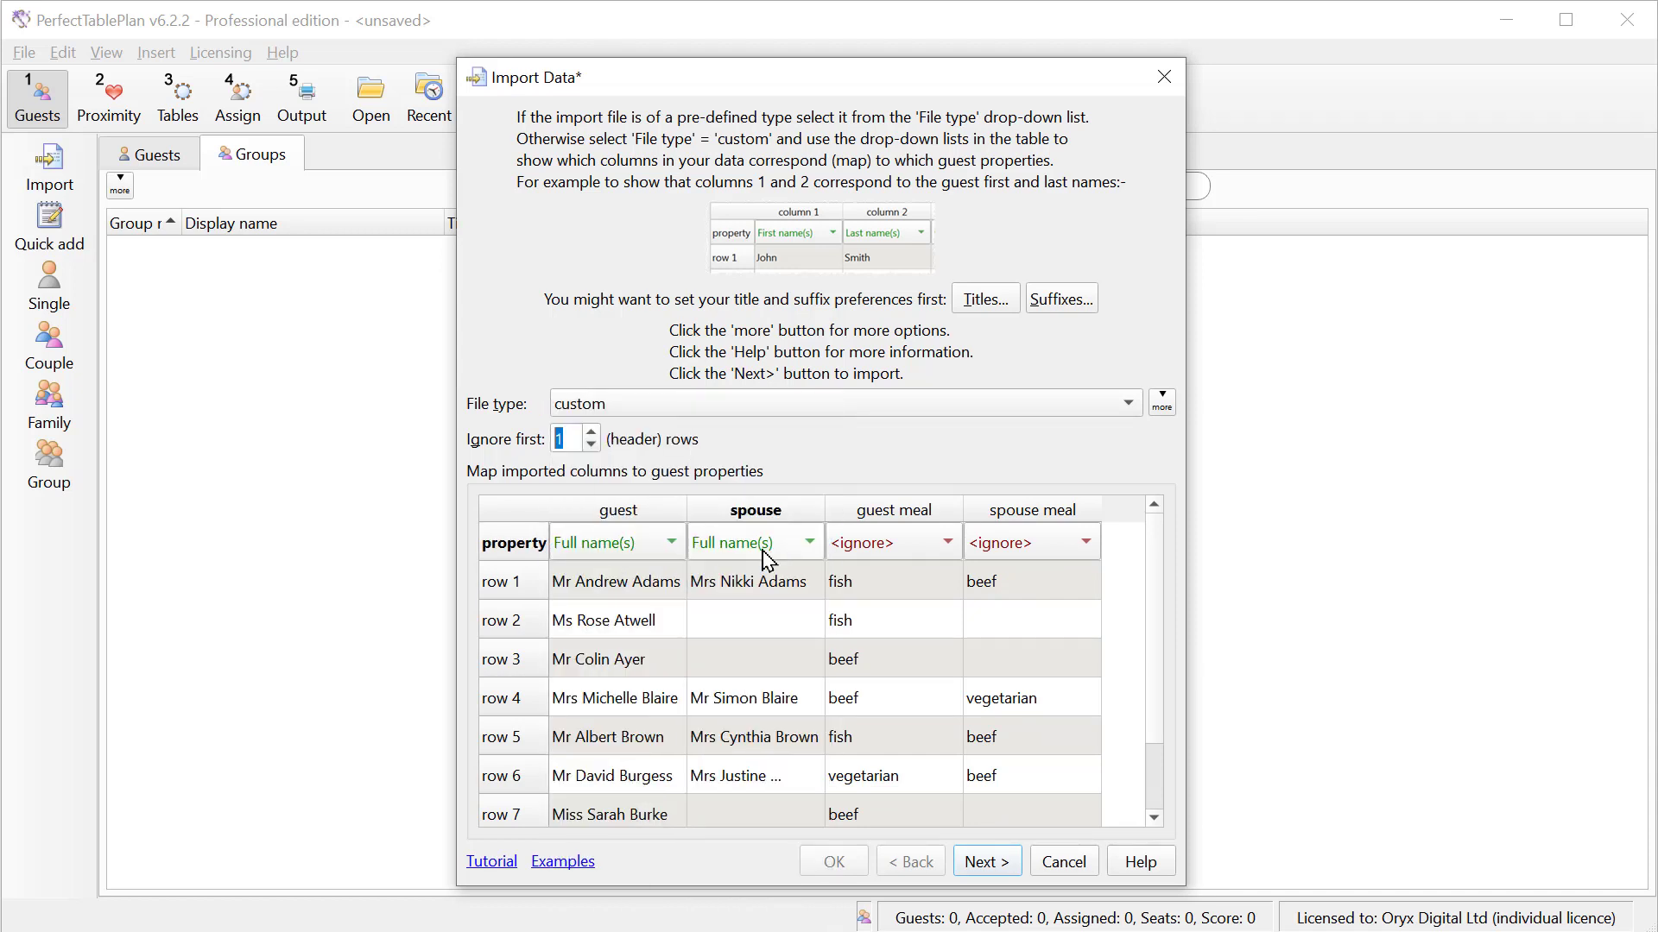
pyautogui.click(866, 552)
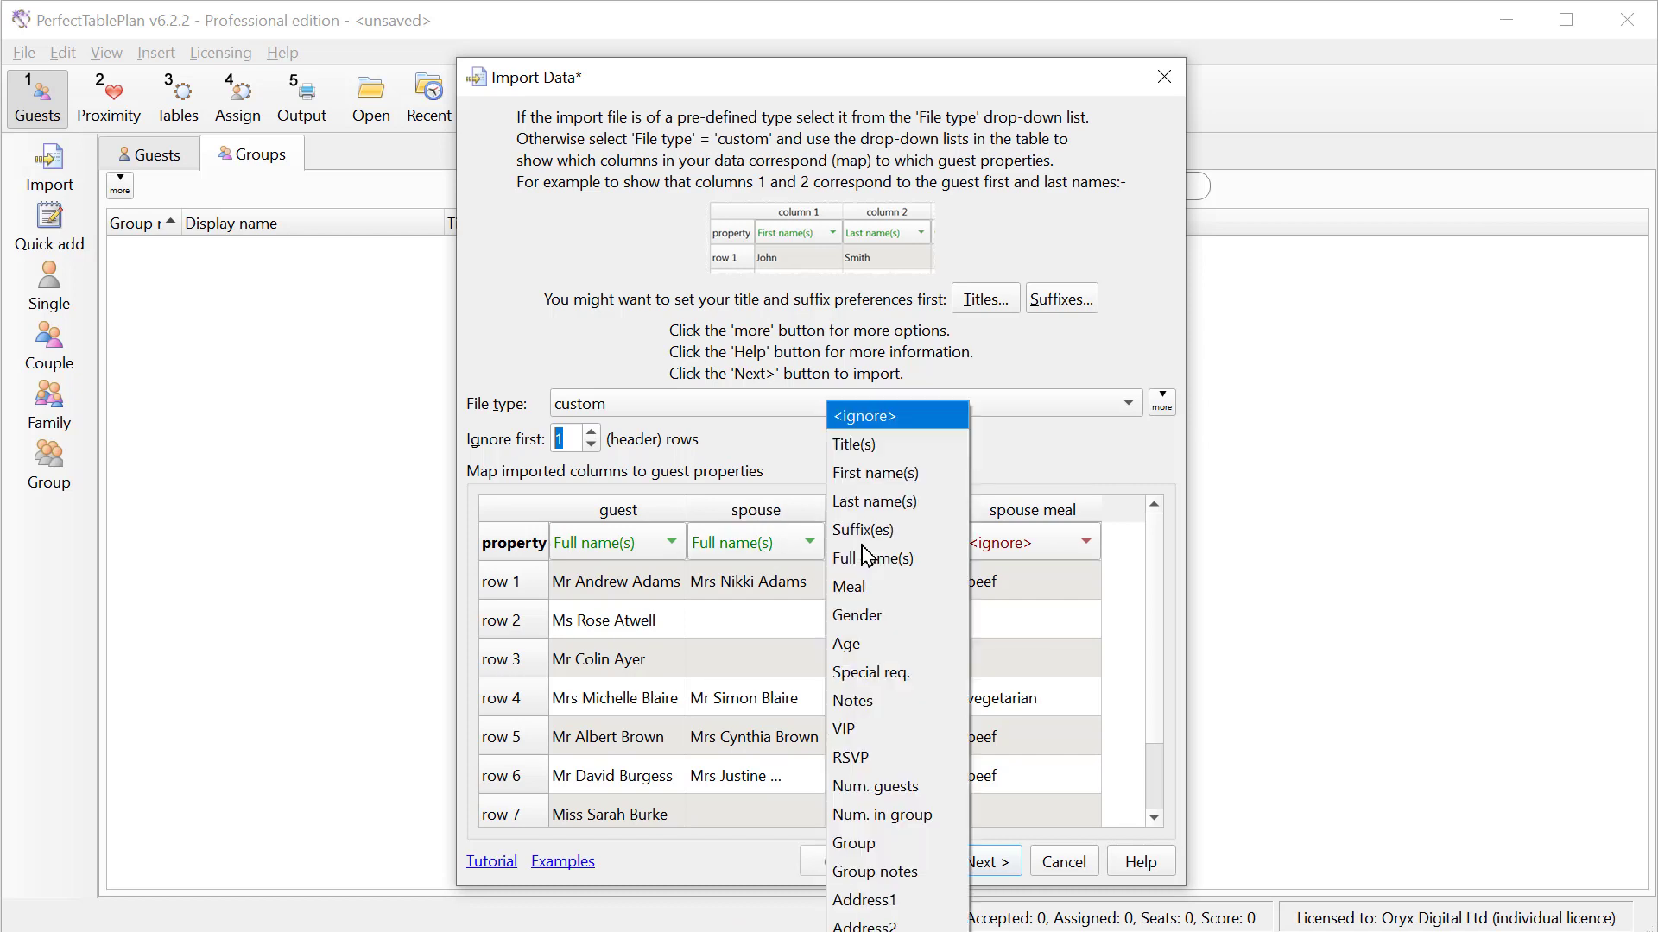
pyautogui.click(859, 586)
pyautogui.click(1001, 552)
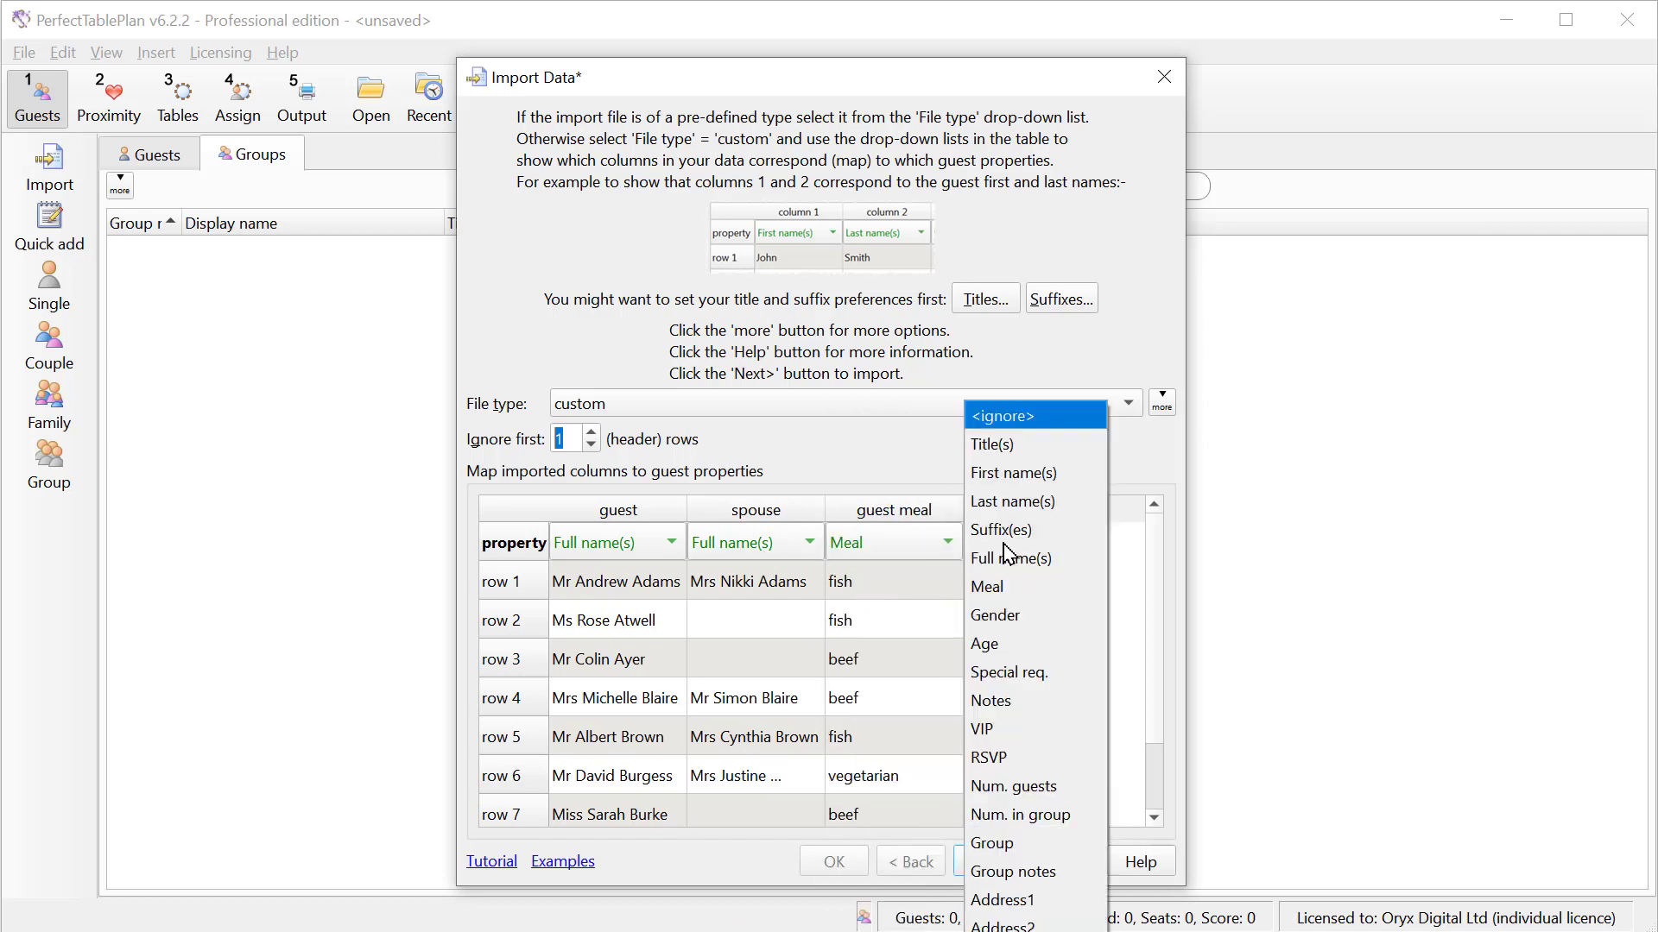
pyautogui.click(1015, 587)
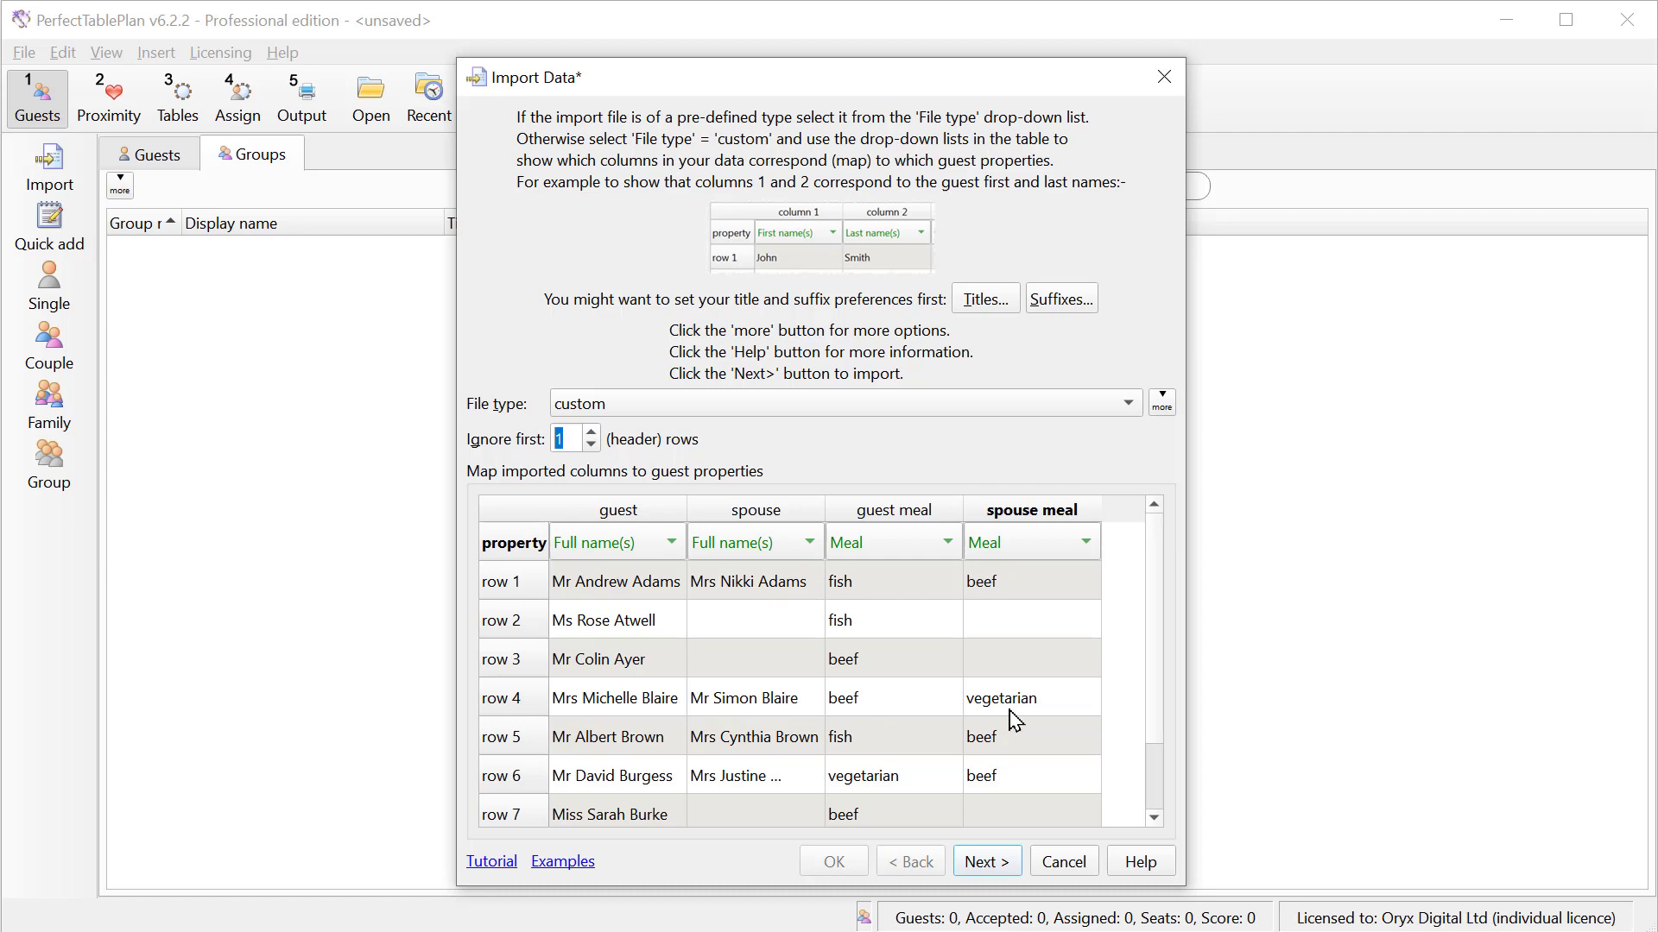
# Review the 13 guests' grouping and complete the import without saving the mapping.
pyautogui.click(985, 862)
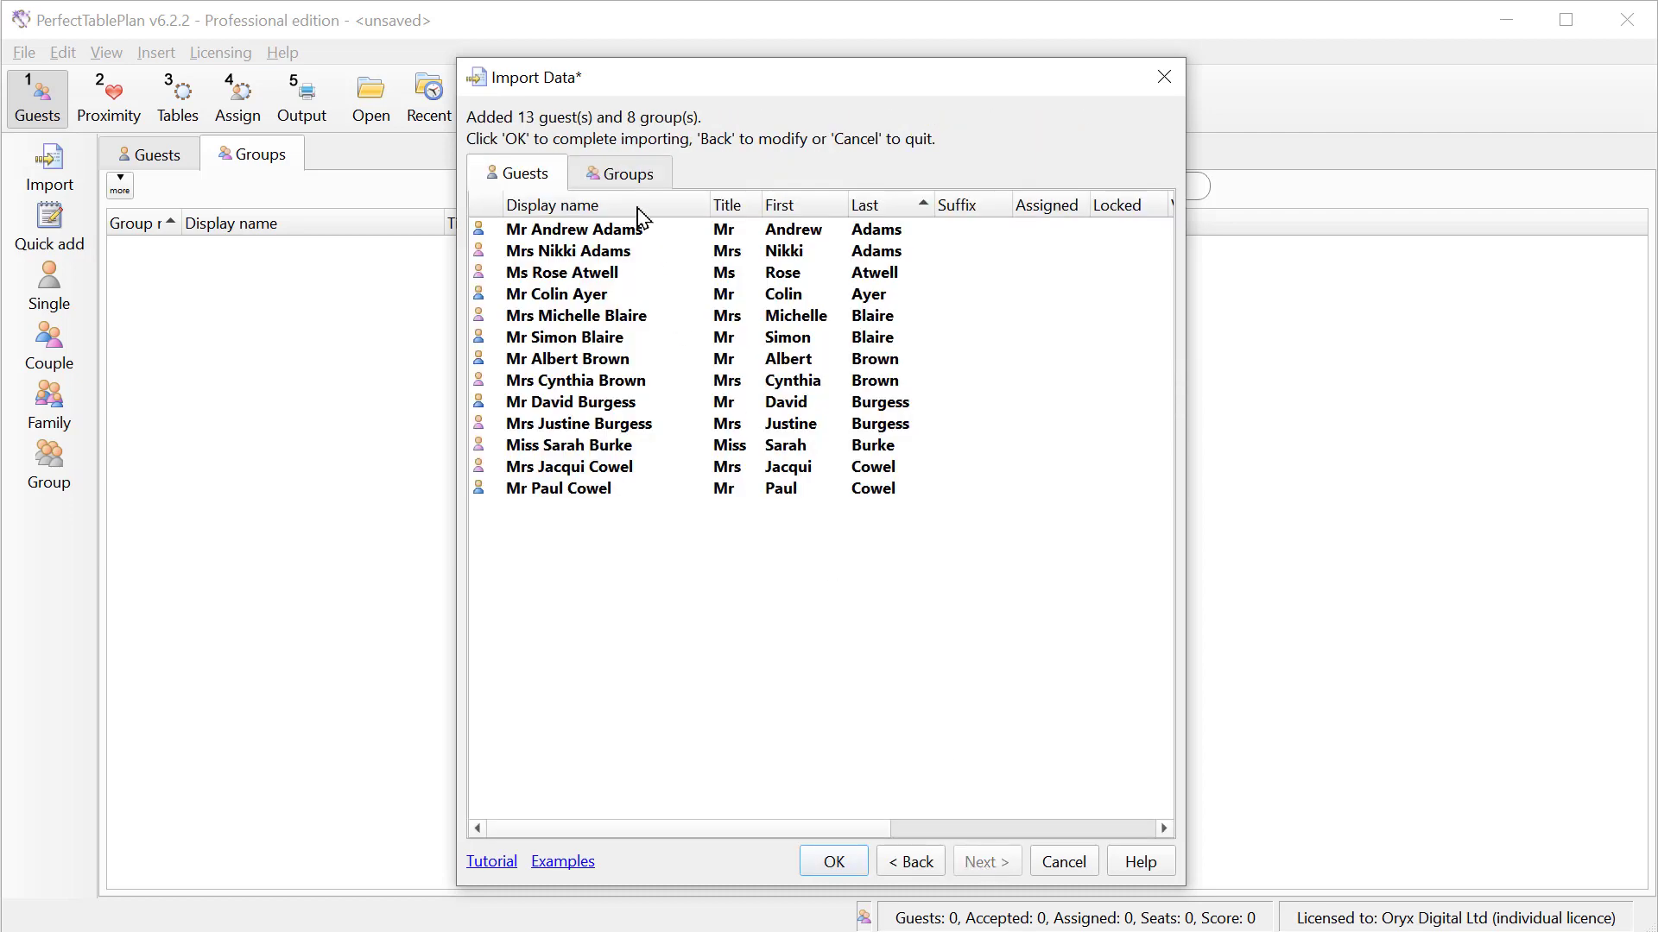
pyautogui.click(639, 177)
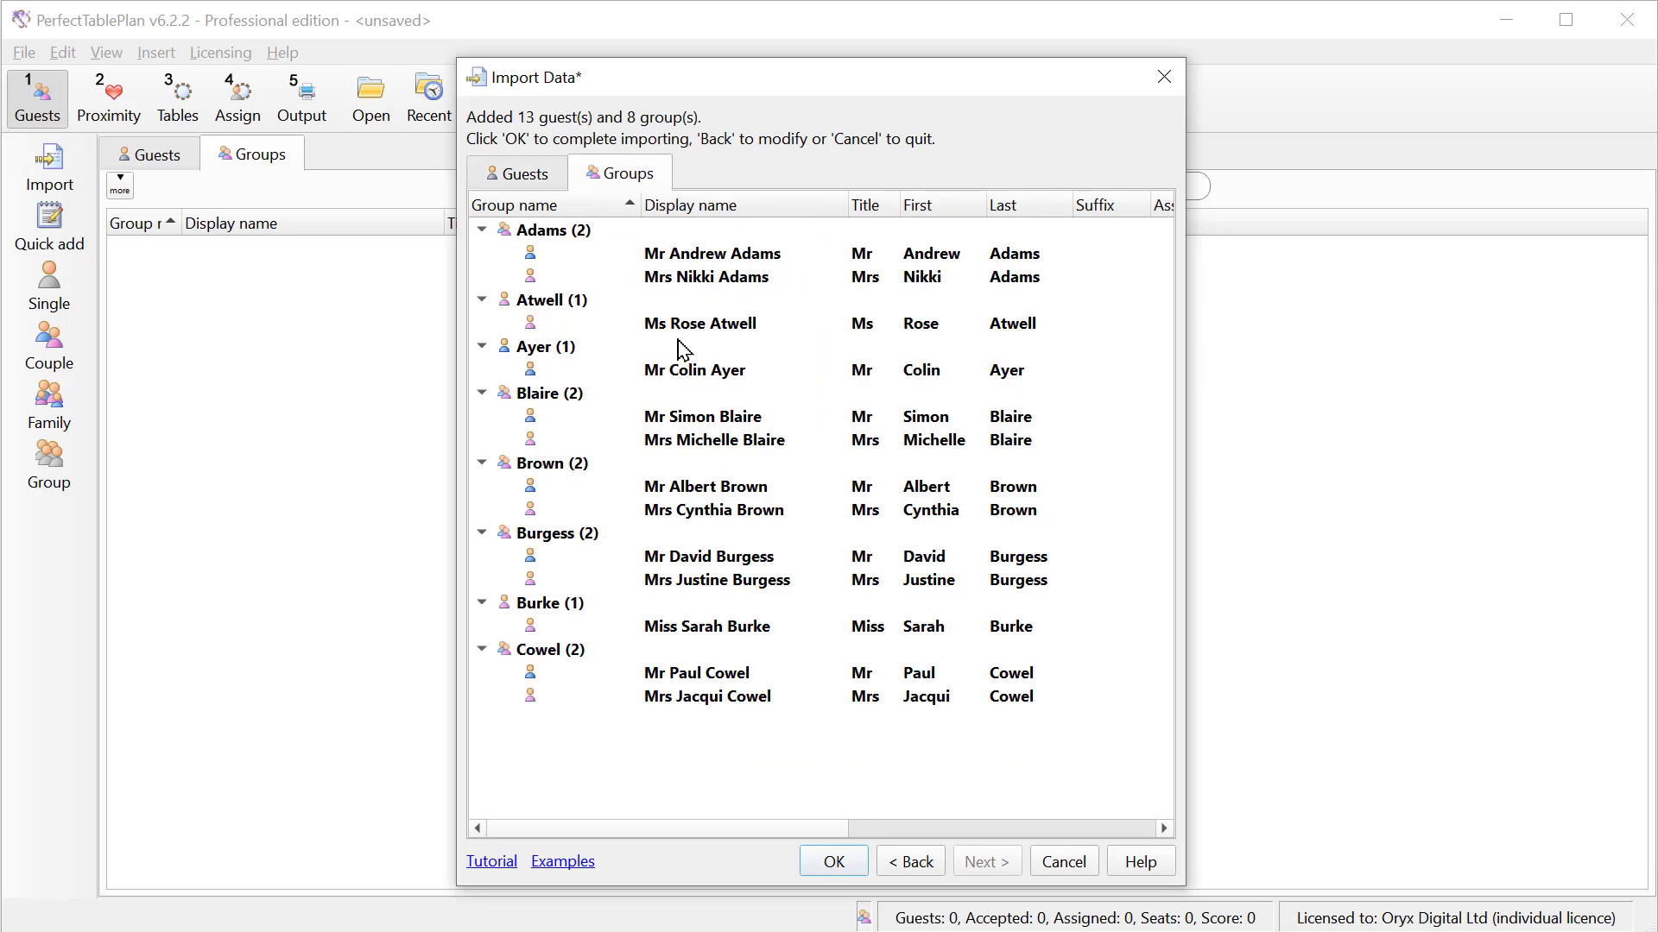
pyautogui.click(834, 863)
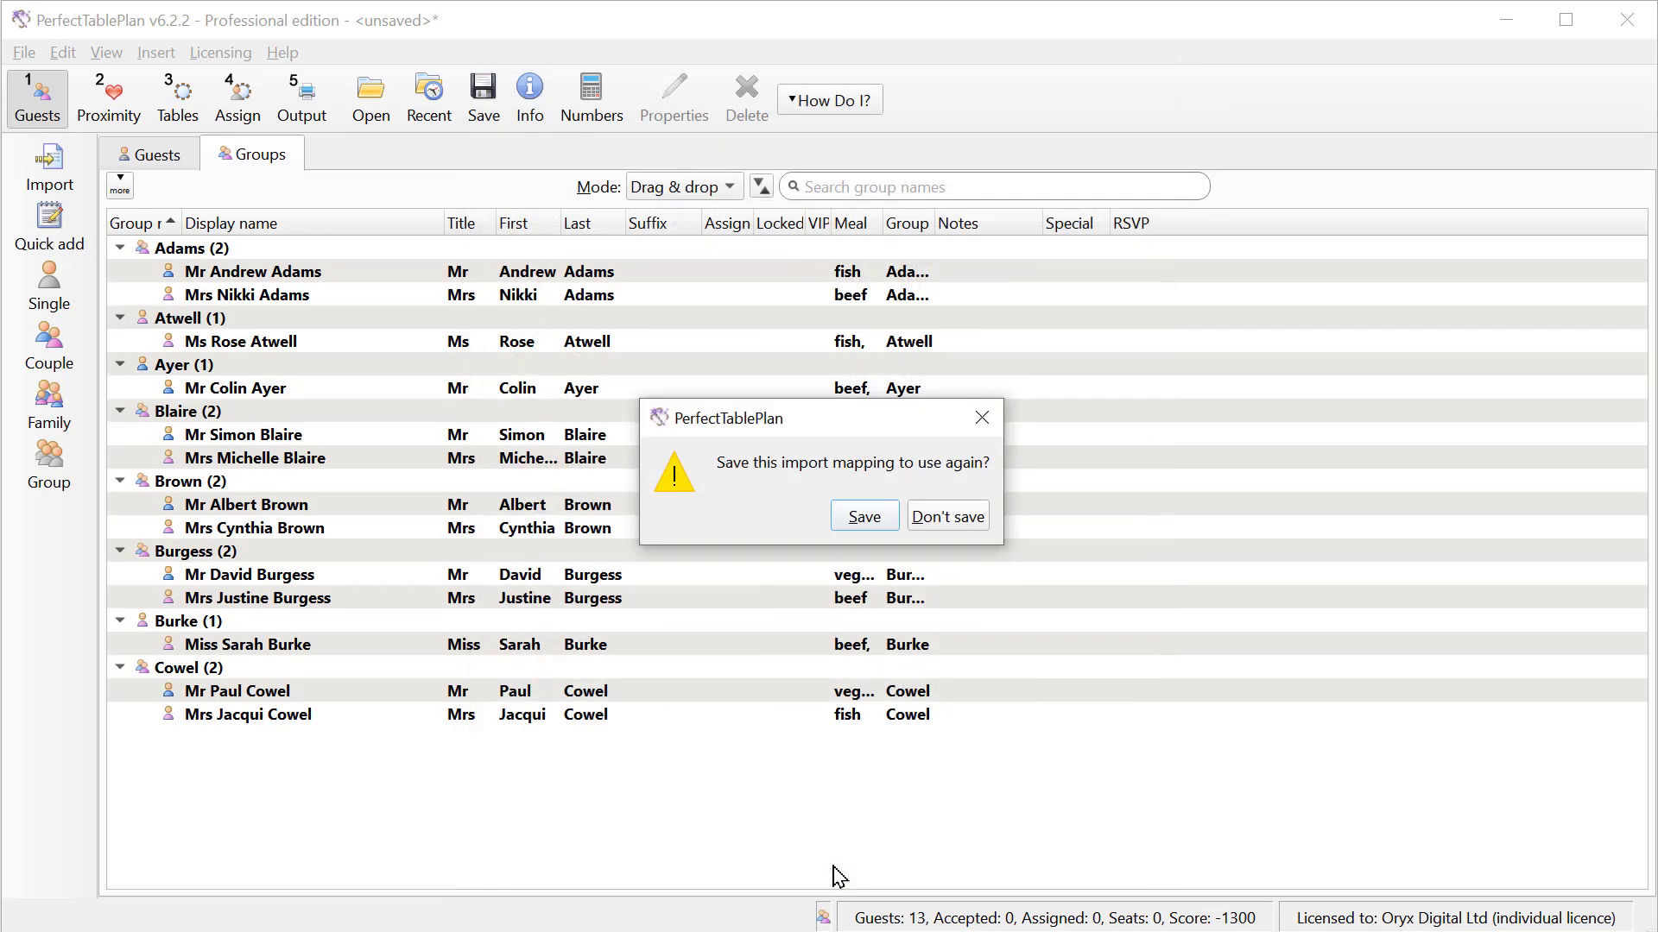
pyautogui.click(925, 527)
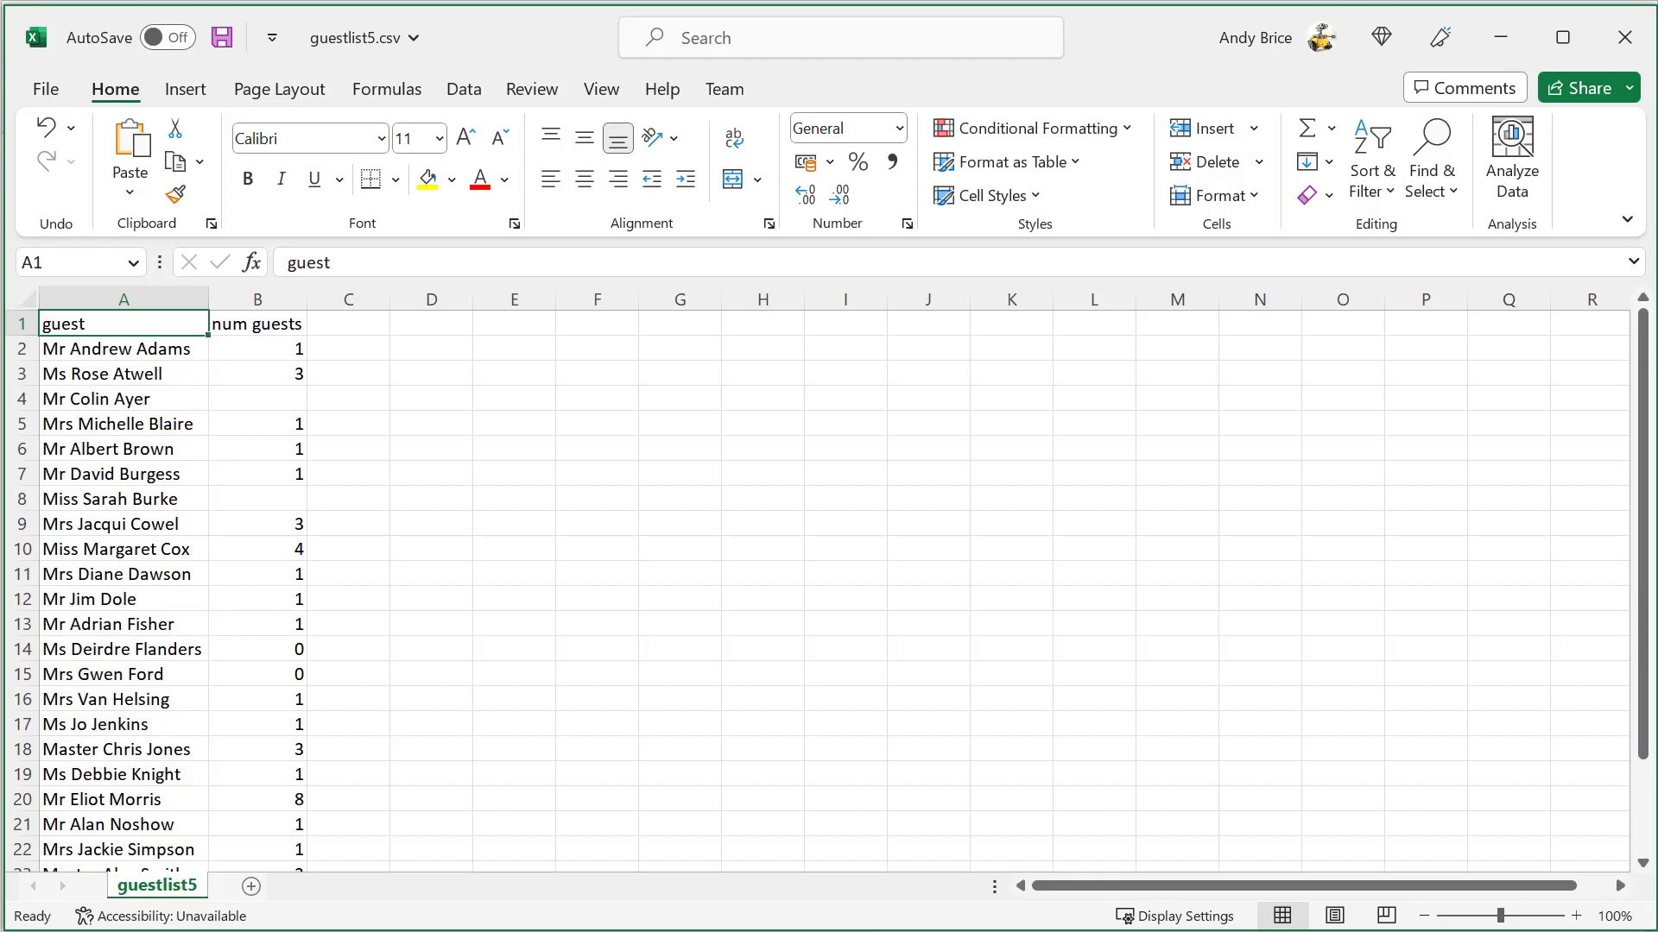
# Load guestlist5, ignore the header row, and map guest to Full name(s) and num guests to Num. guests.
pyautogui.click(1499, 43)
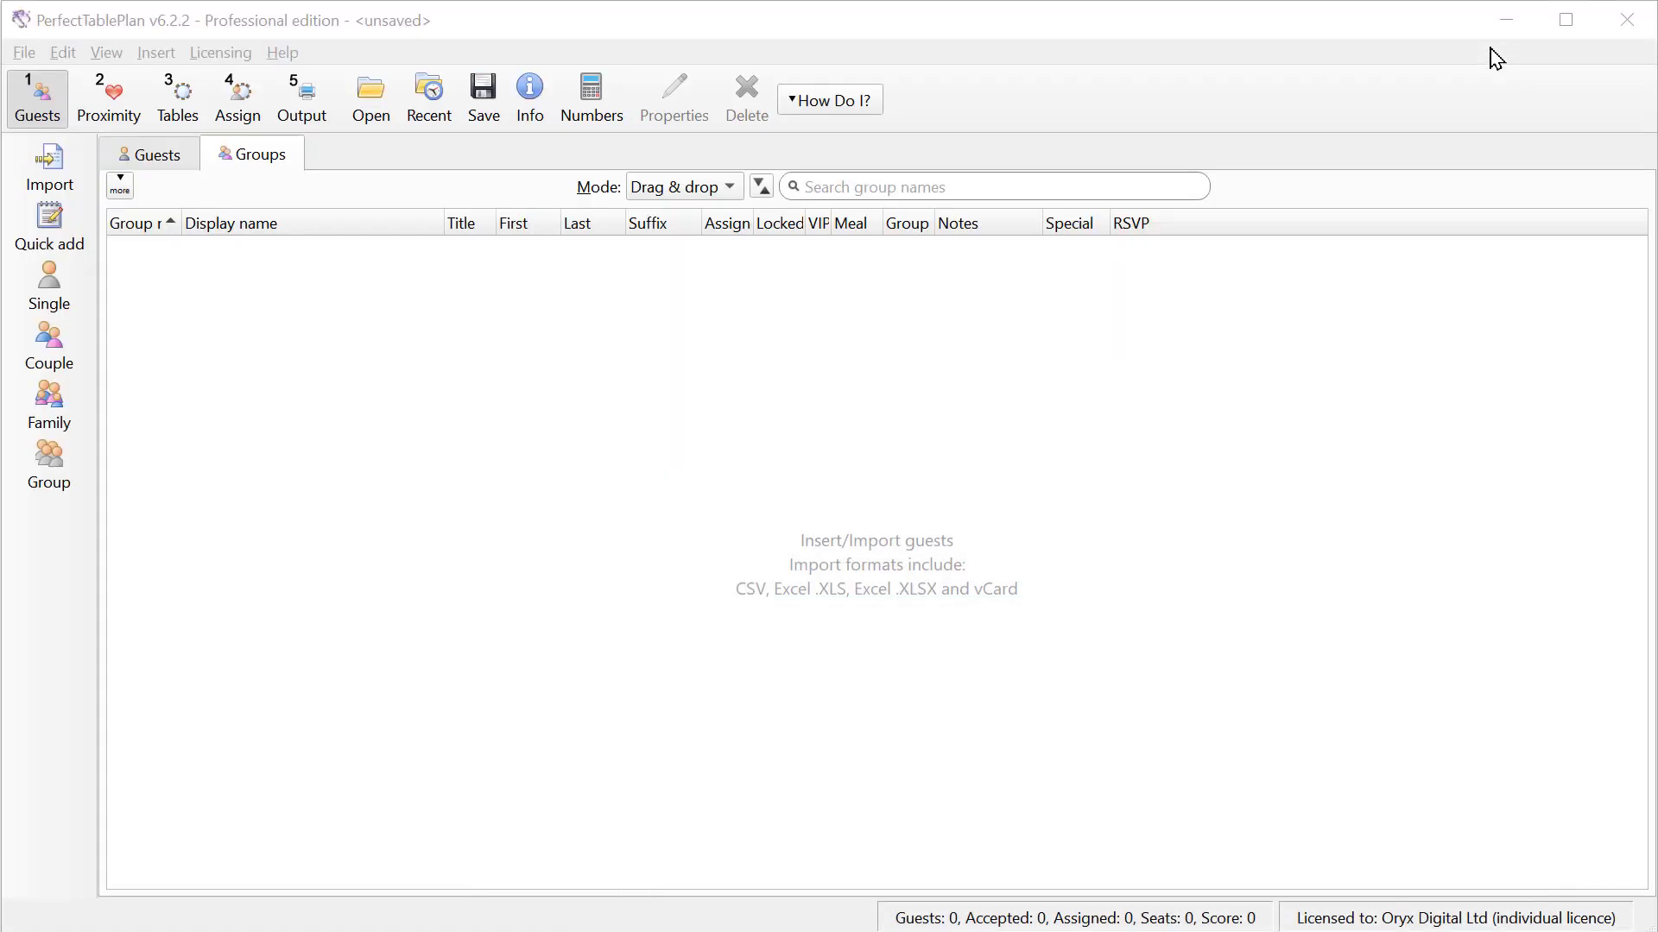
pyautogui.moveTo(1497, 58); pyautogui.dragTo(743, 555)
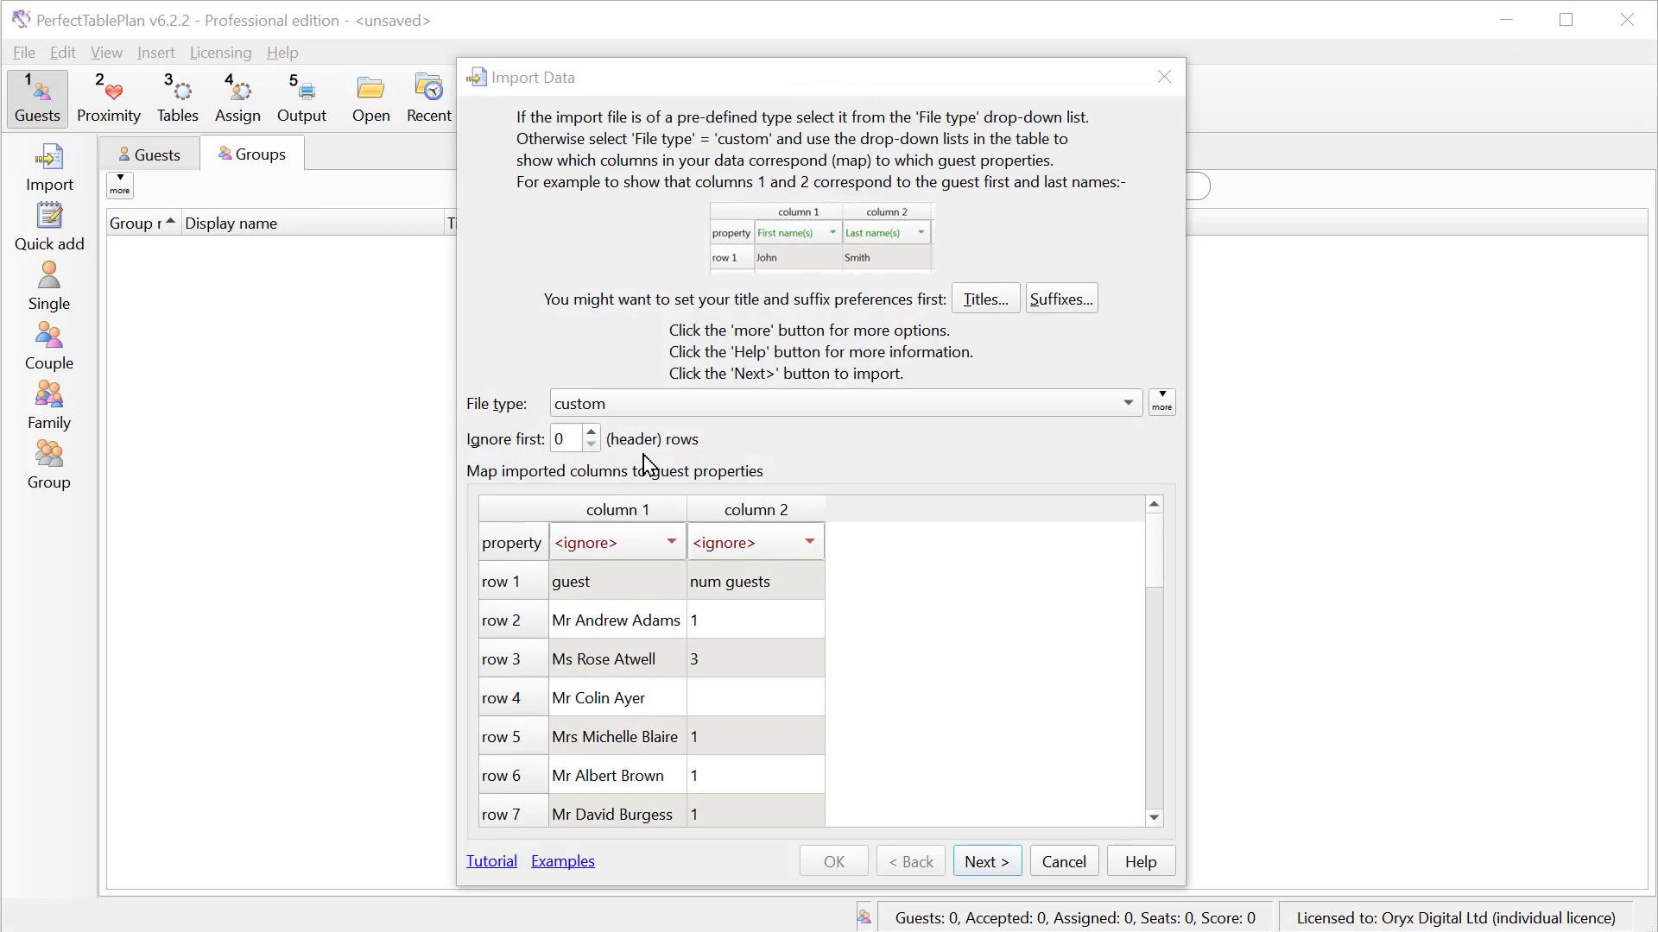
pyautogui.click(591, 434)
pyautogui.click(595, 557)
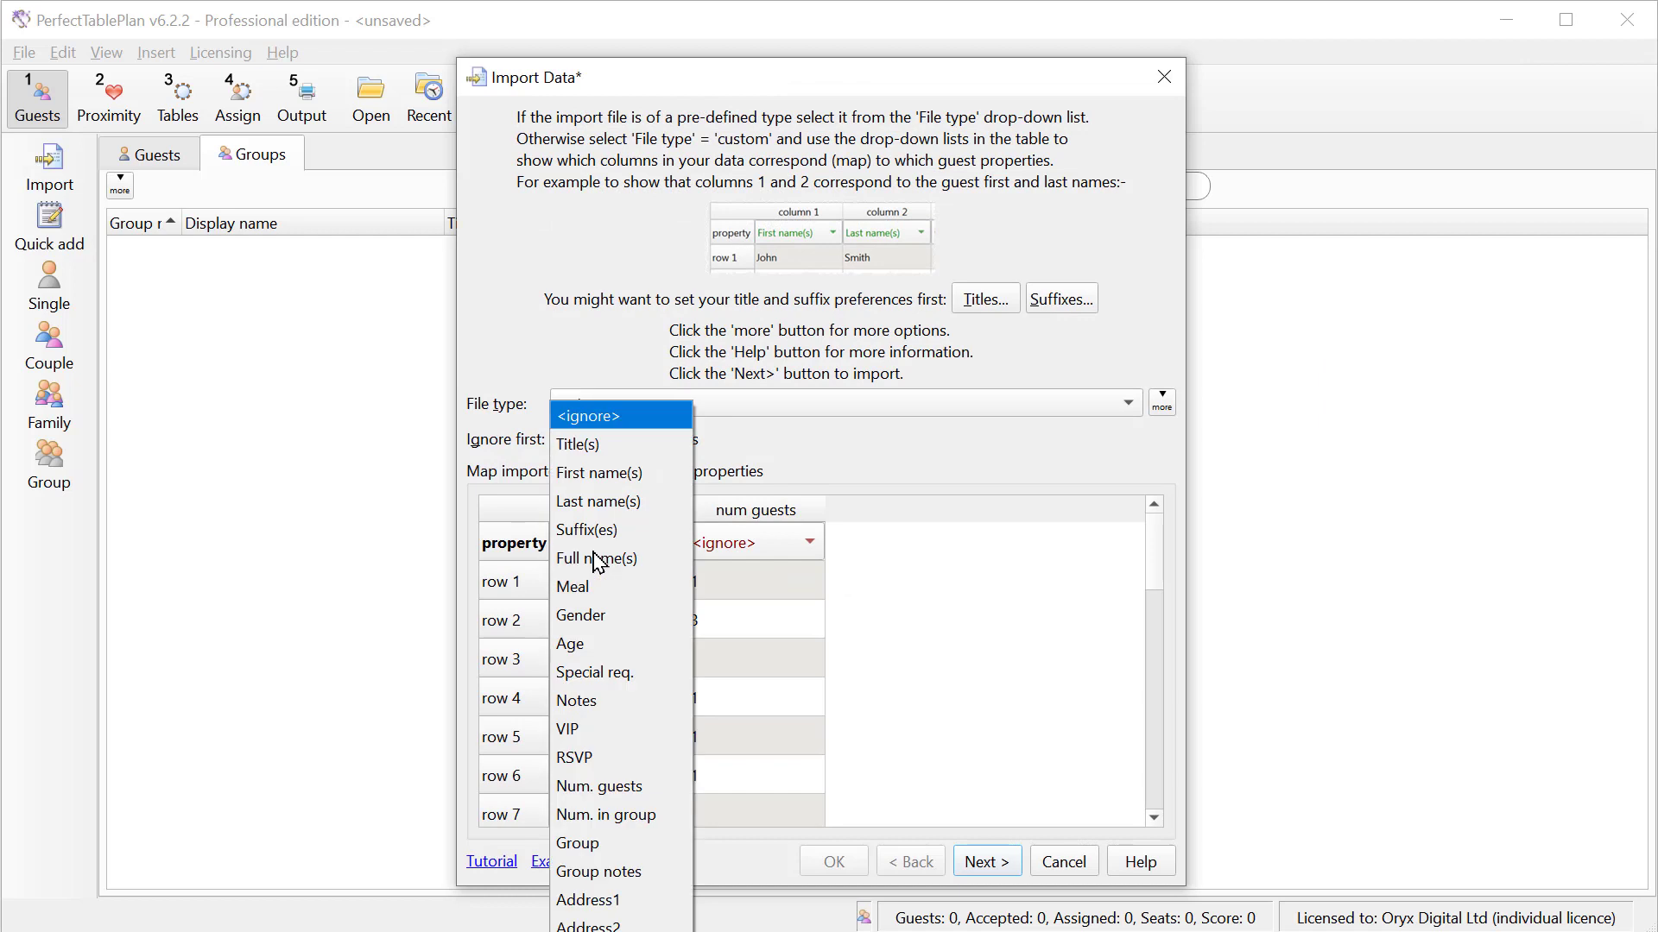
pyautogui.click(597, 561)
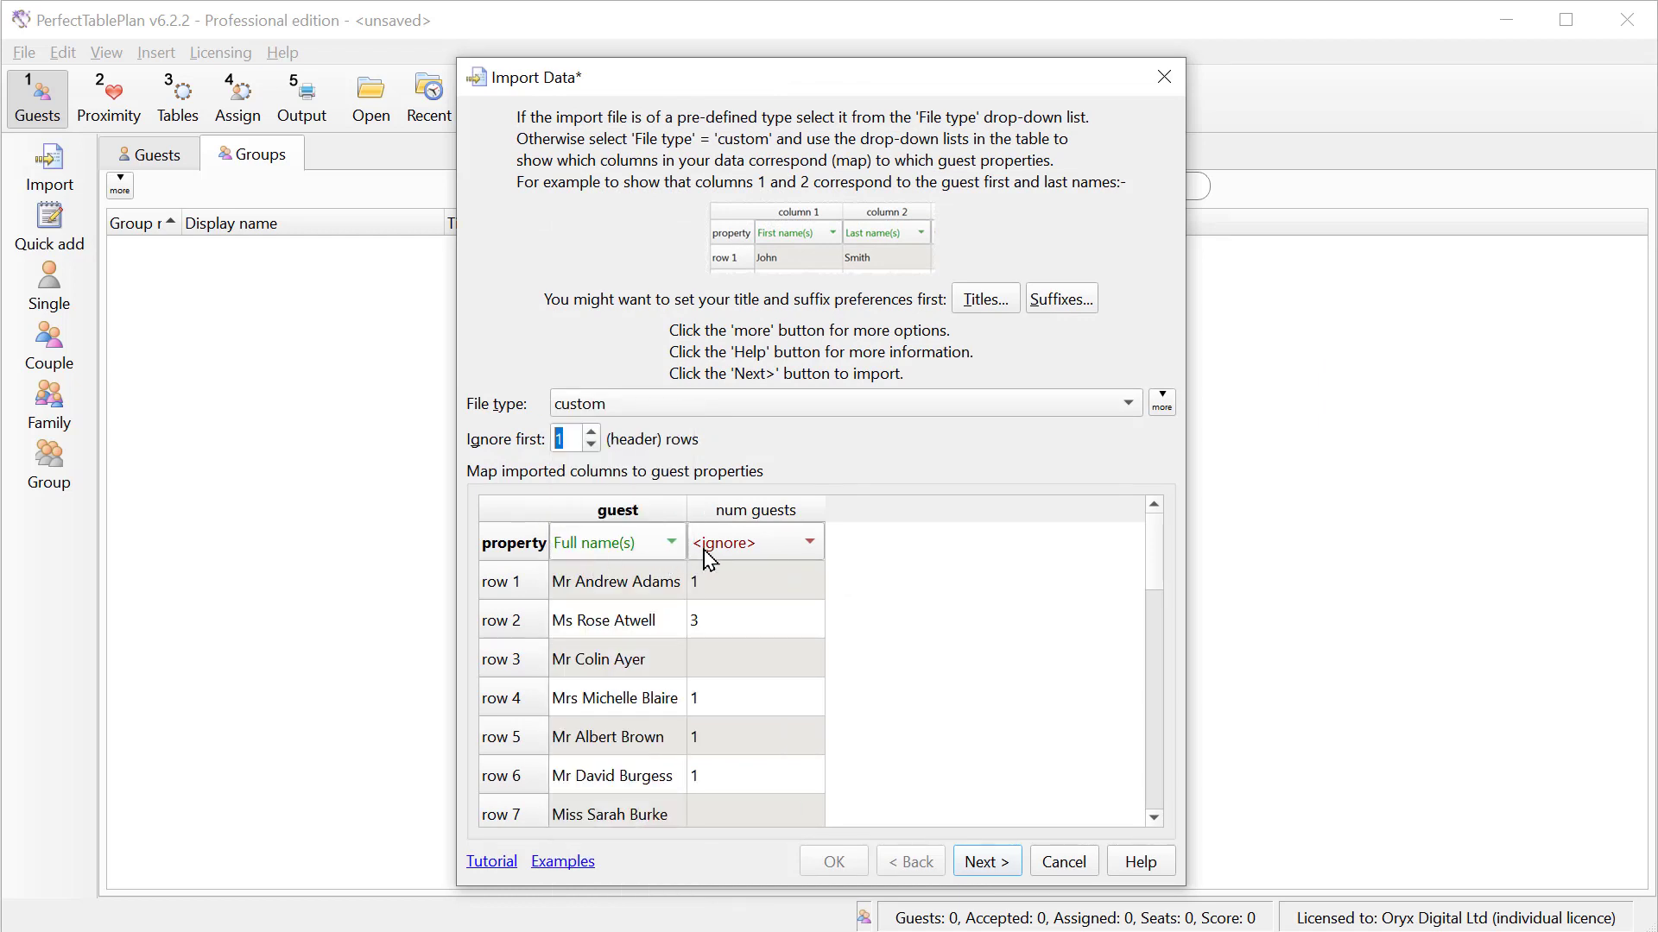
pyautogui.click(752, 547)
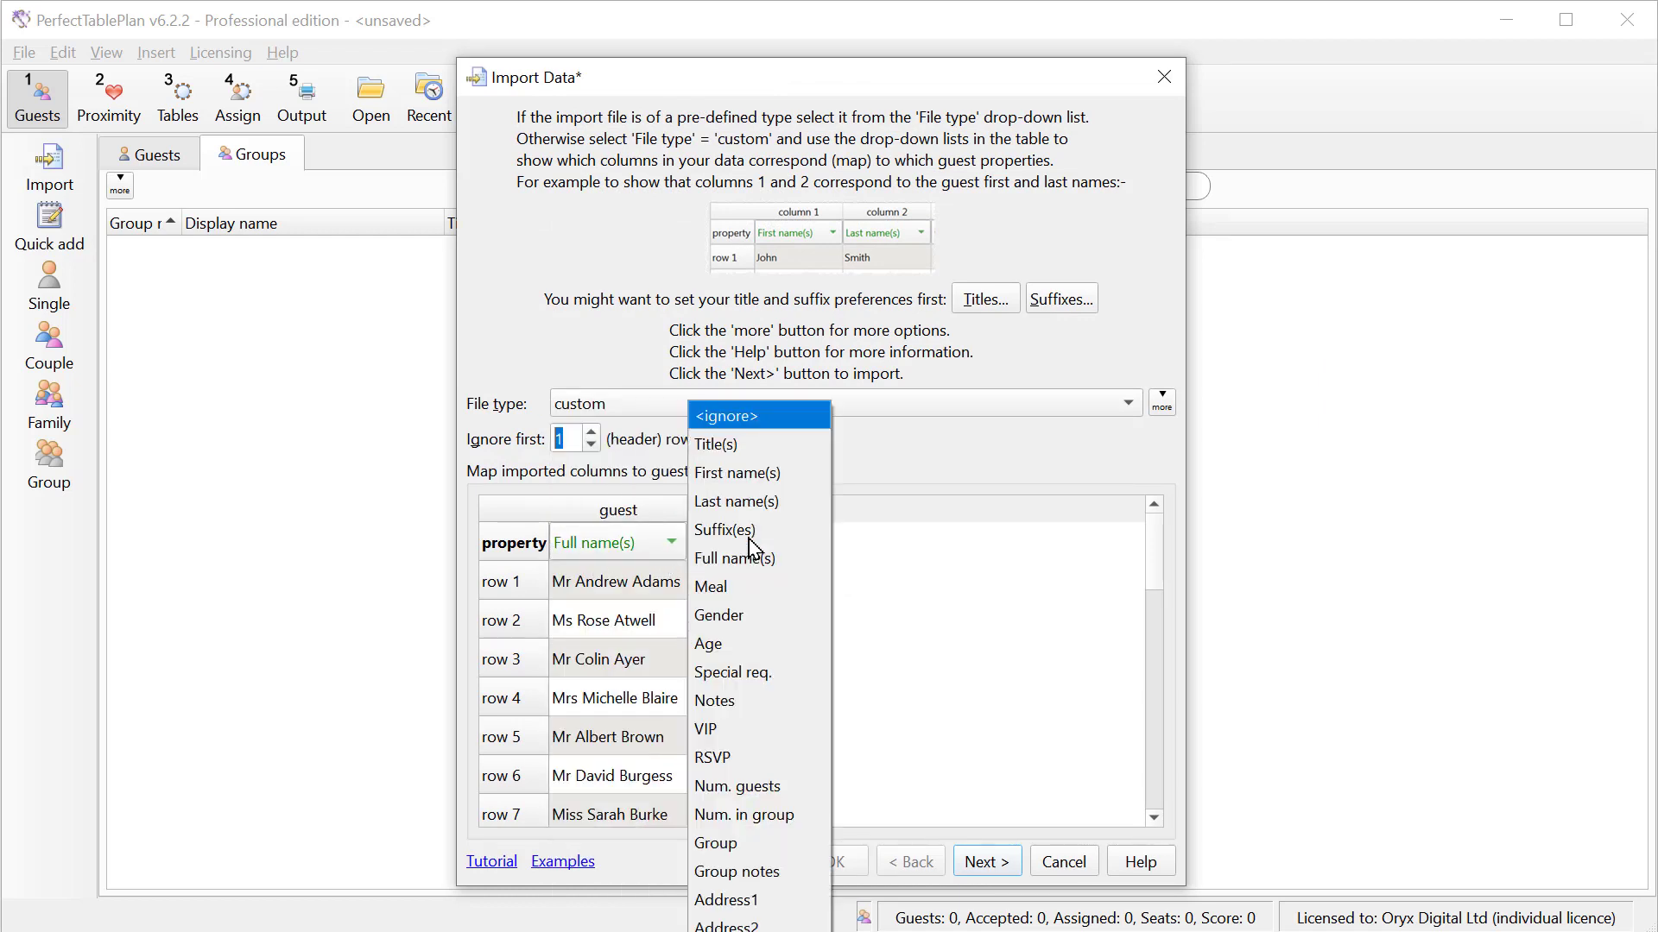
pyautogui.click(760, 787)
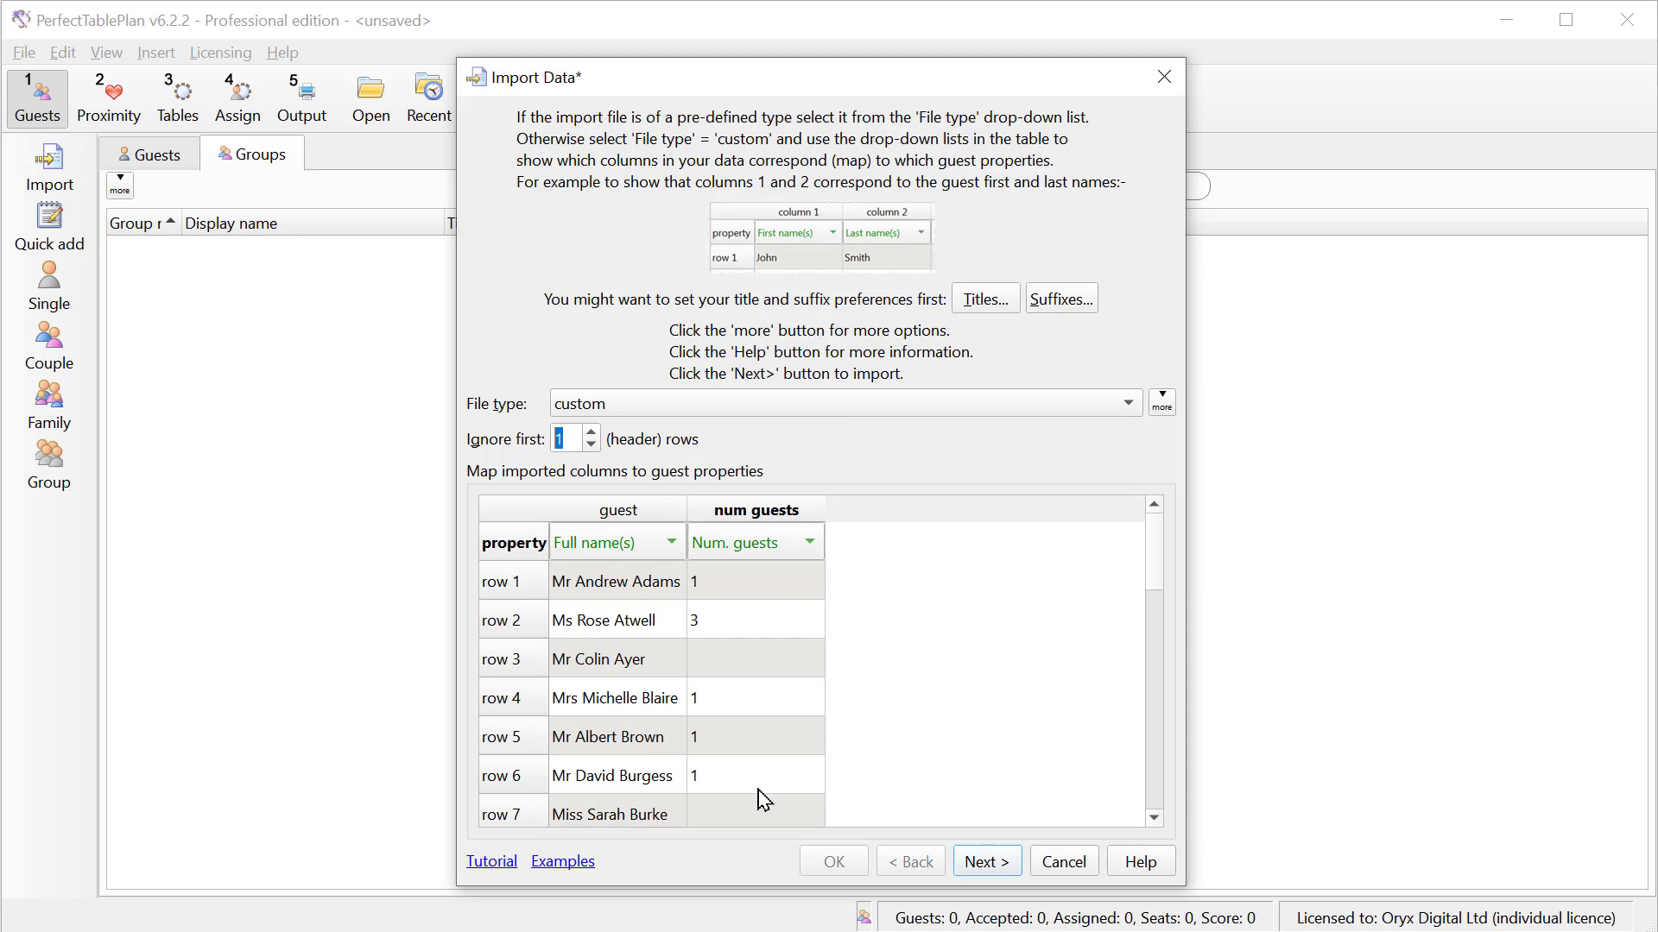
# Review the guests grouped by surname and complete the import without saving the mapping.
pyautogui.click(989, 862)
pyautogui.click(652, 190)
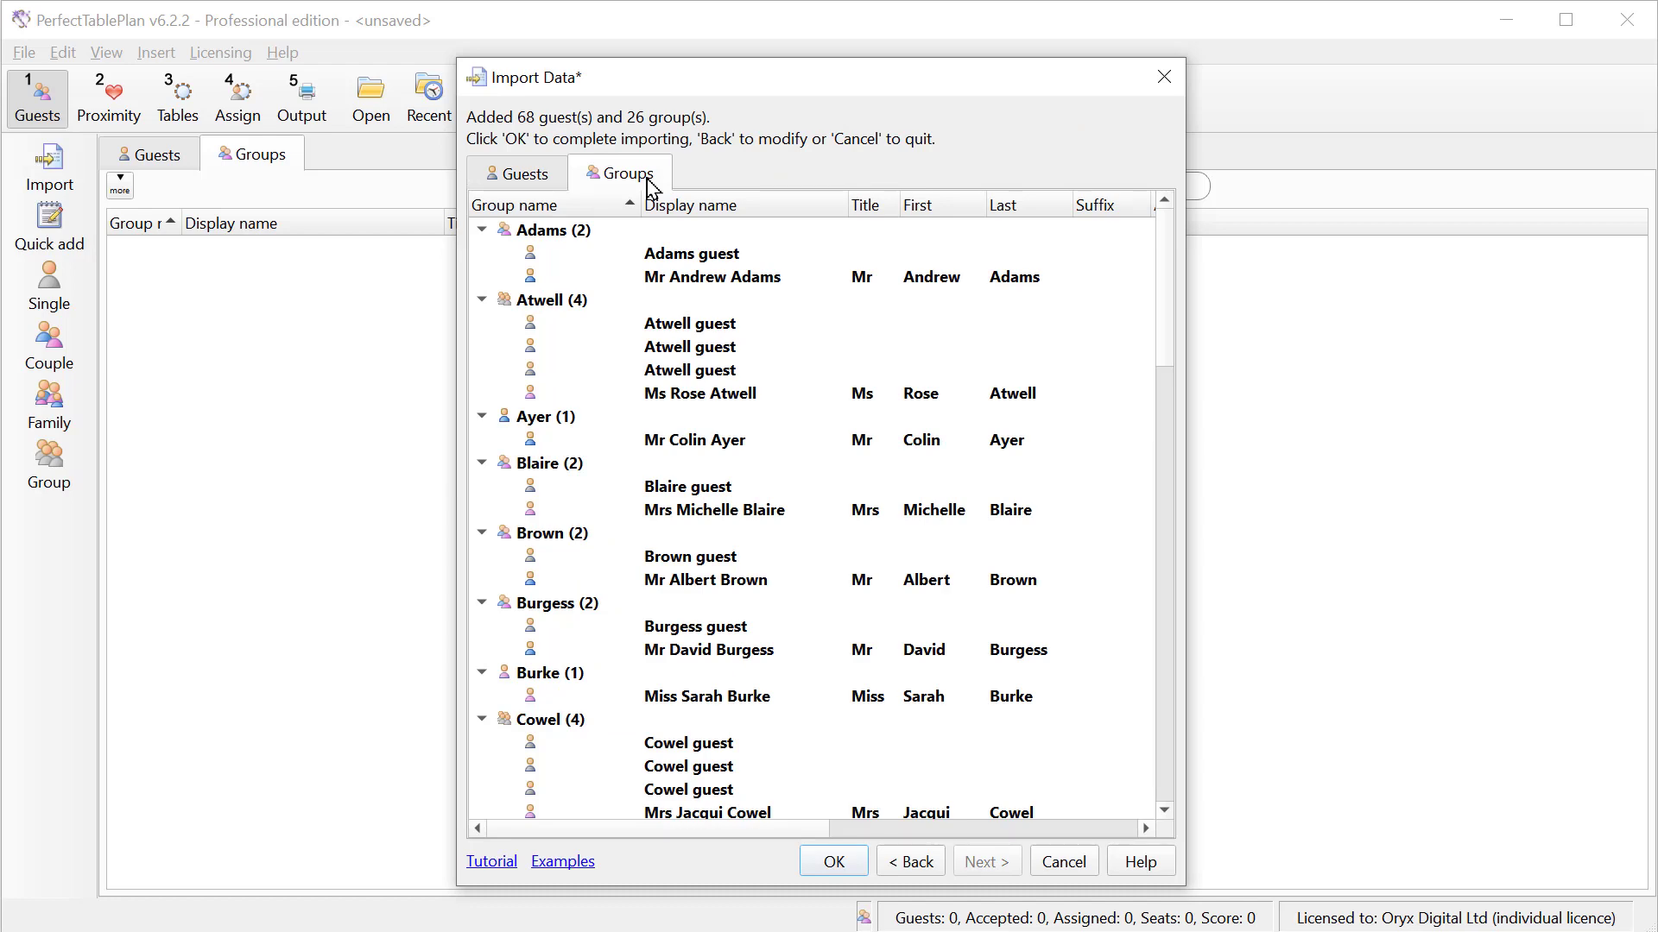
pyautogui.click(838, 857)
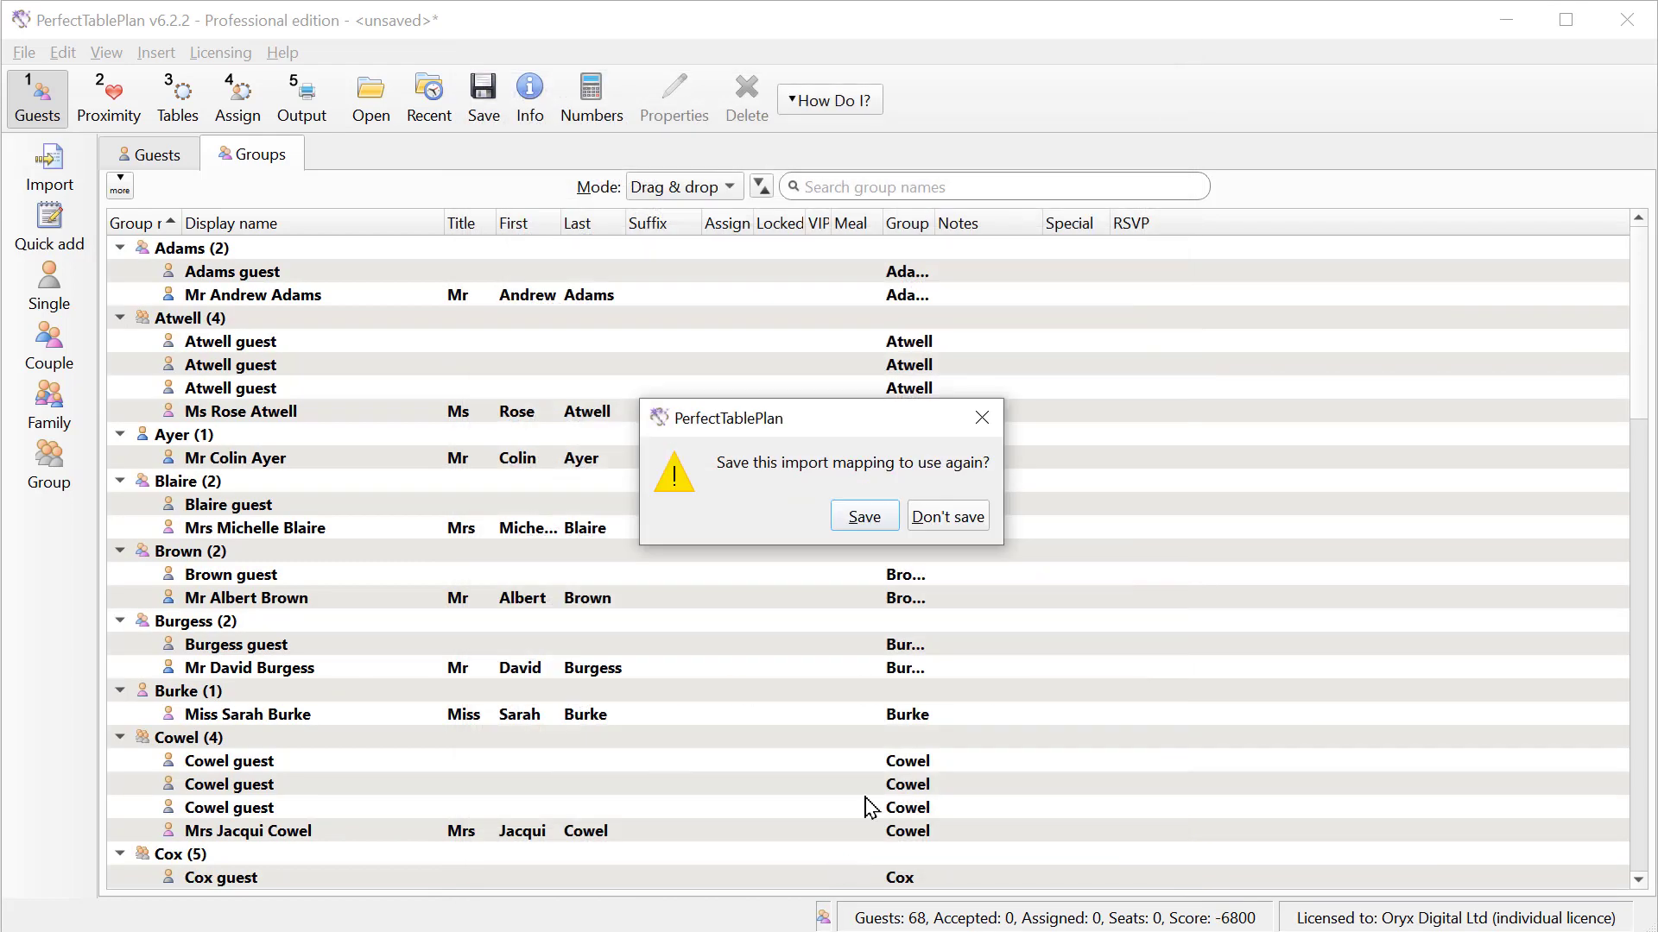
pyautogui.click(950, 521)
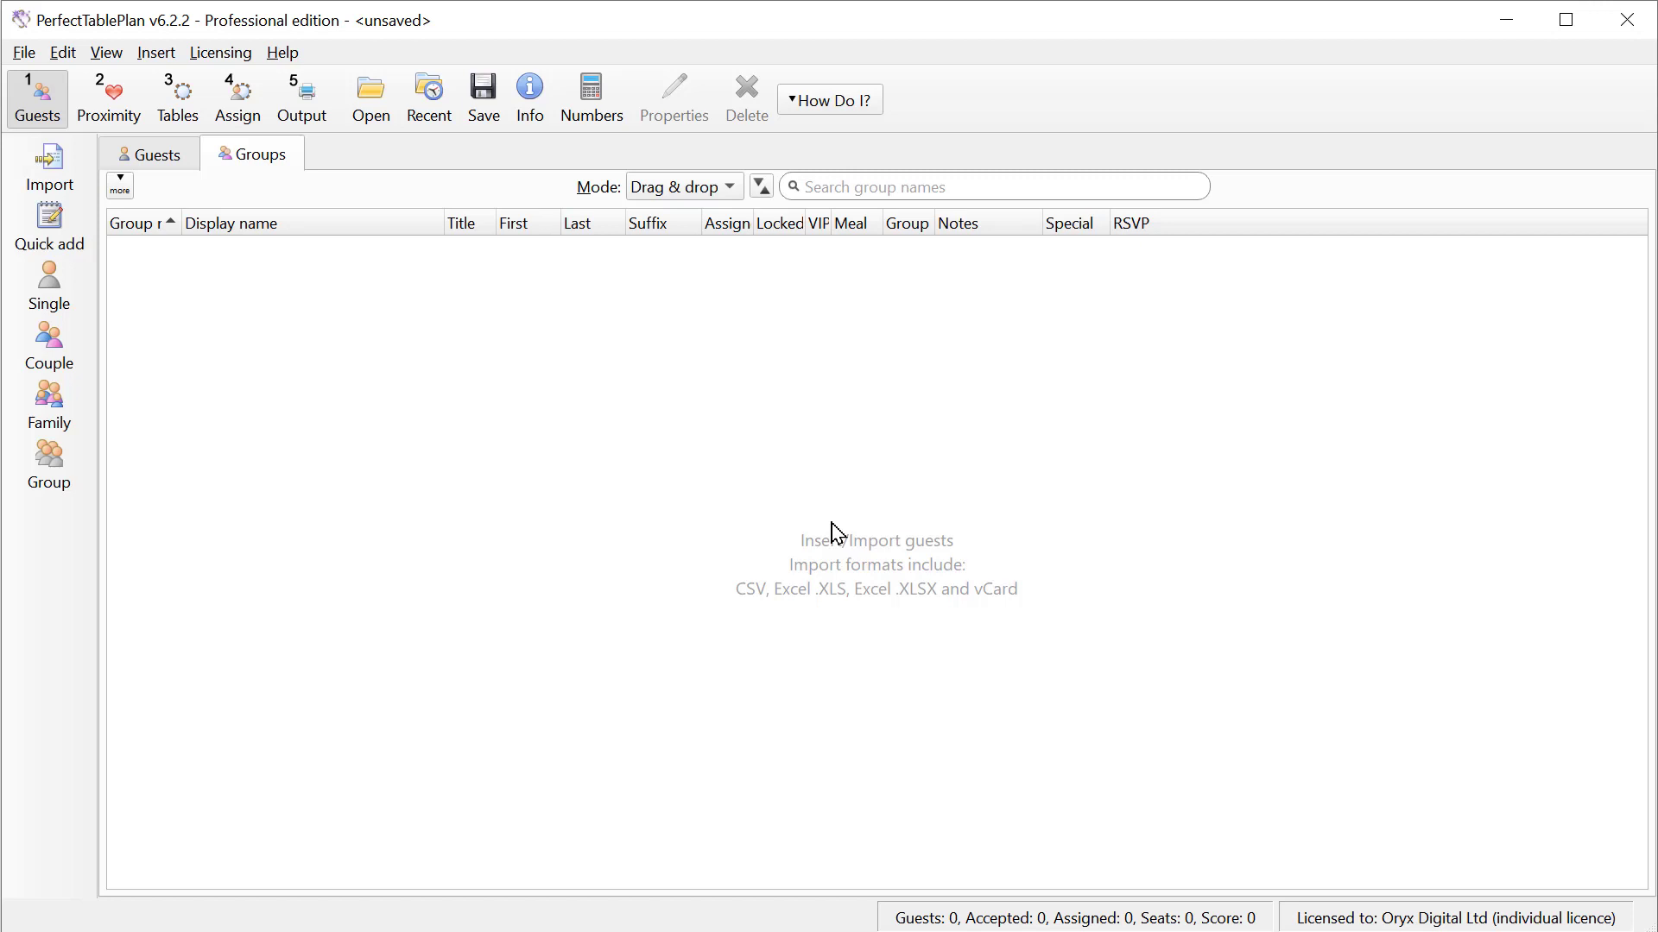
# Load the name, meal and group name list, mapping columns to Full name(s), Meal and Group.
pyautogui.moveTo(836, 531); pyautogui.dragTo(714, 529)
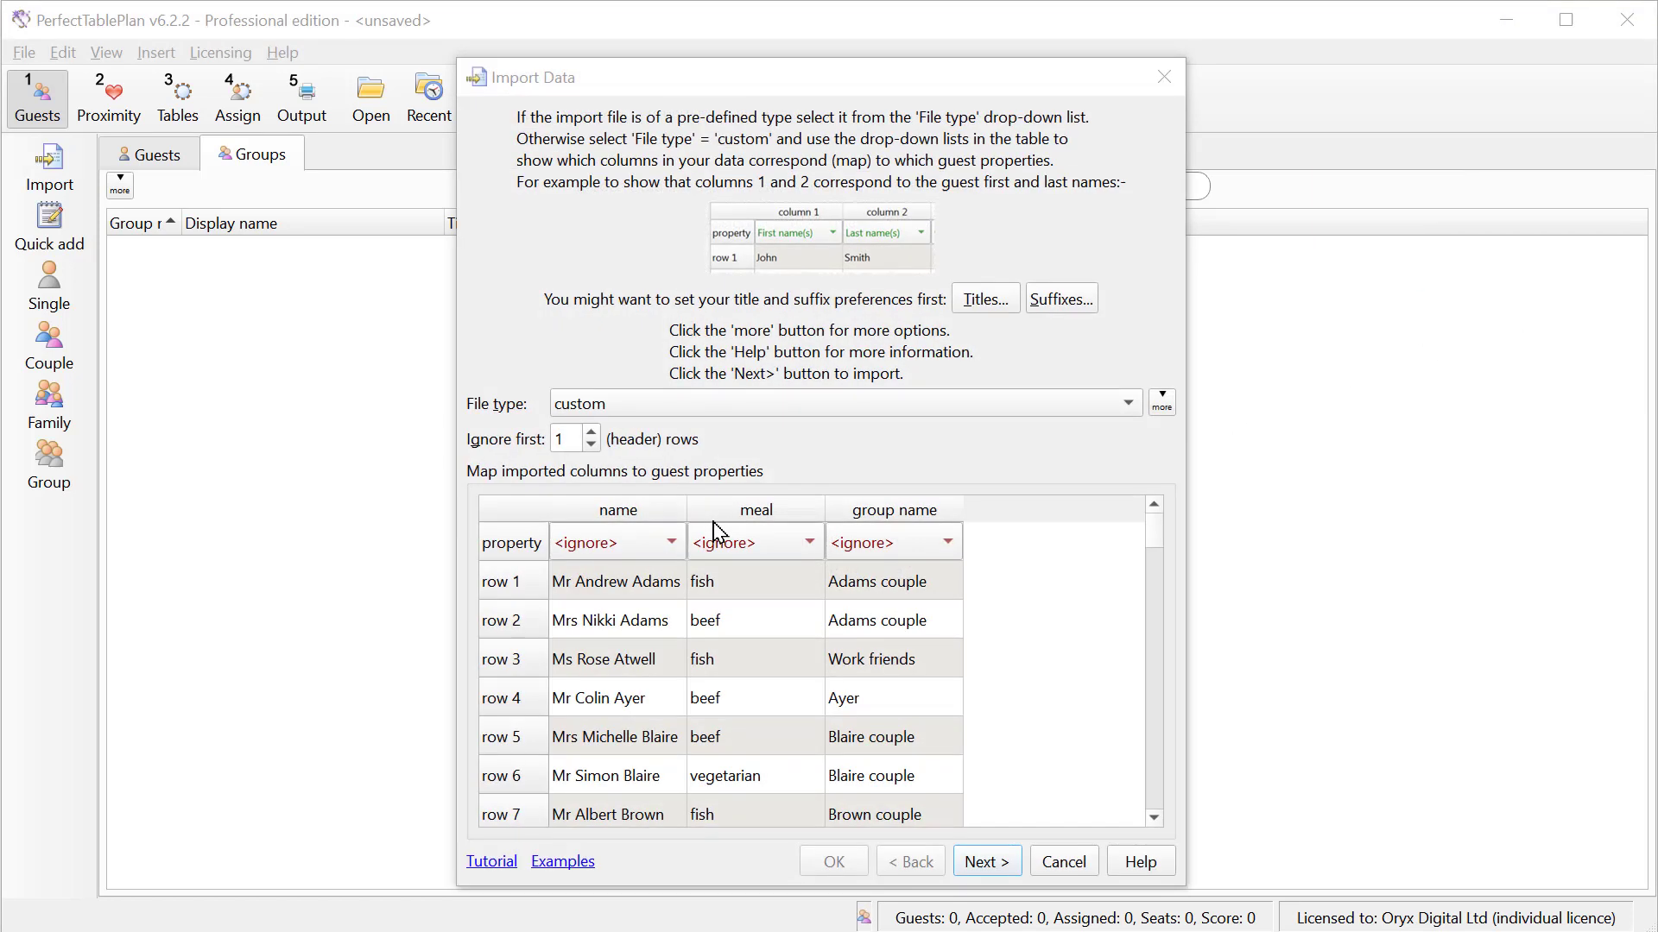
pyautogui.click(638, 544)
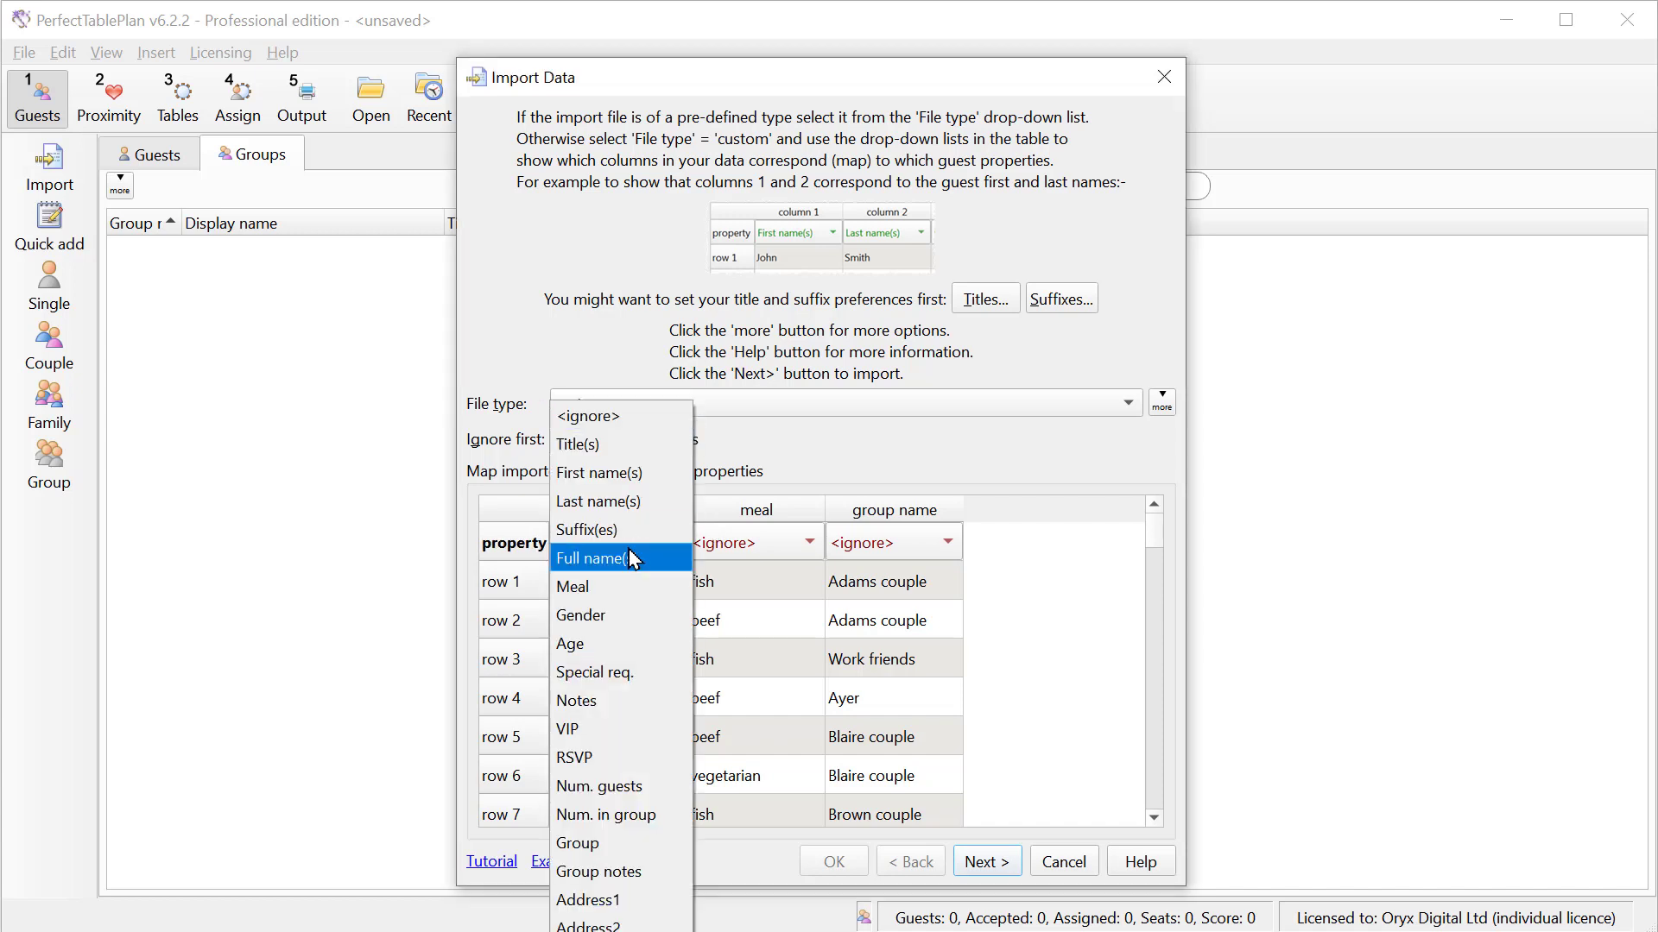
pyautogui.click(638, 558)
pyautogui.click(725, 545)
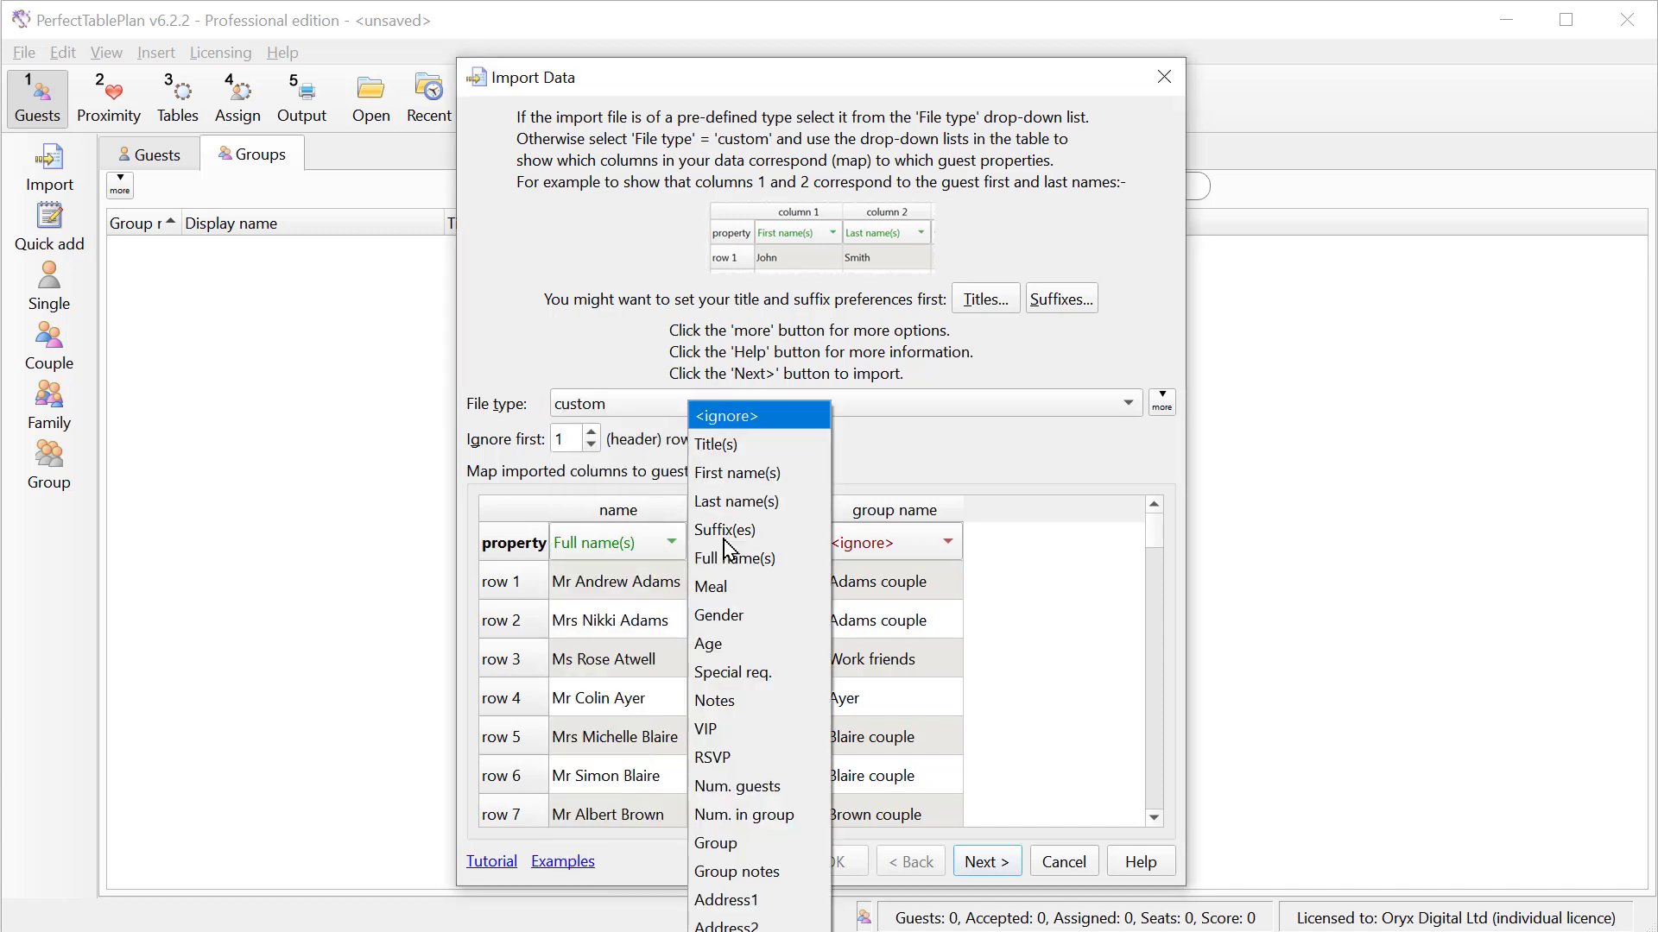
pyautogui.click(730, 587)
pyautogui.click(874, 546)
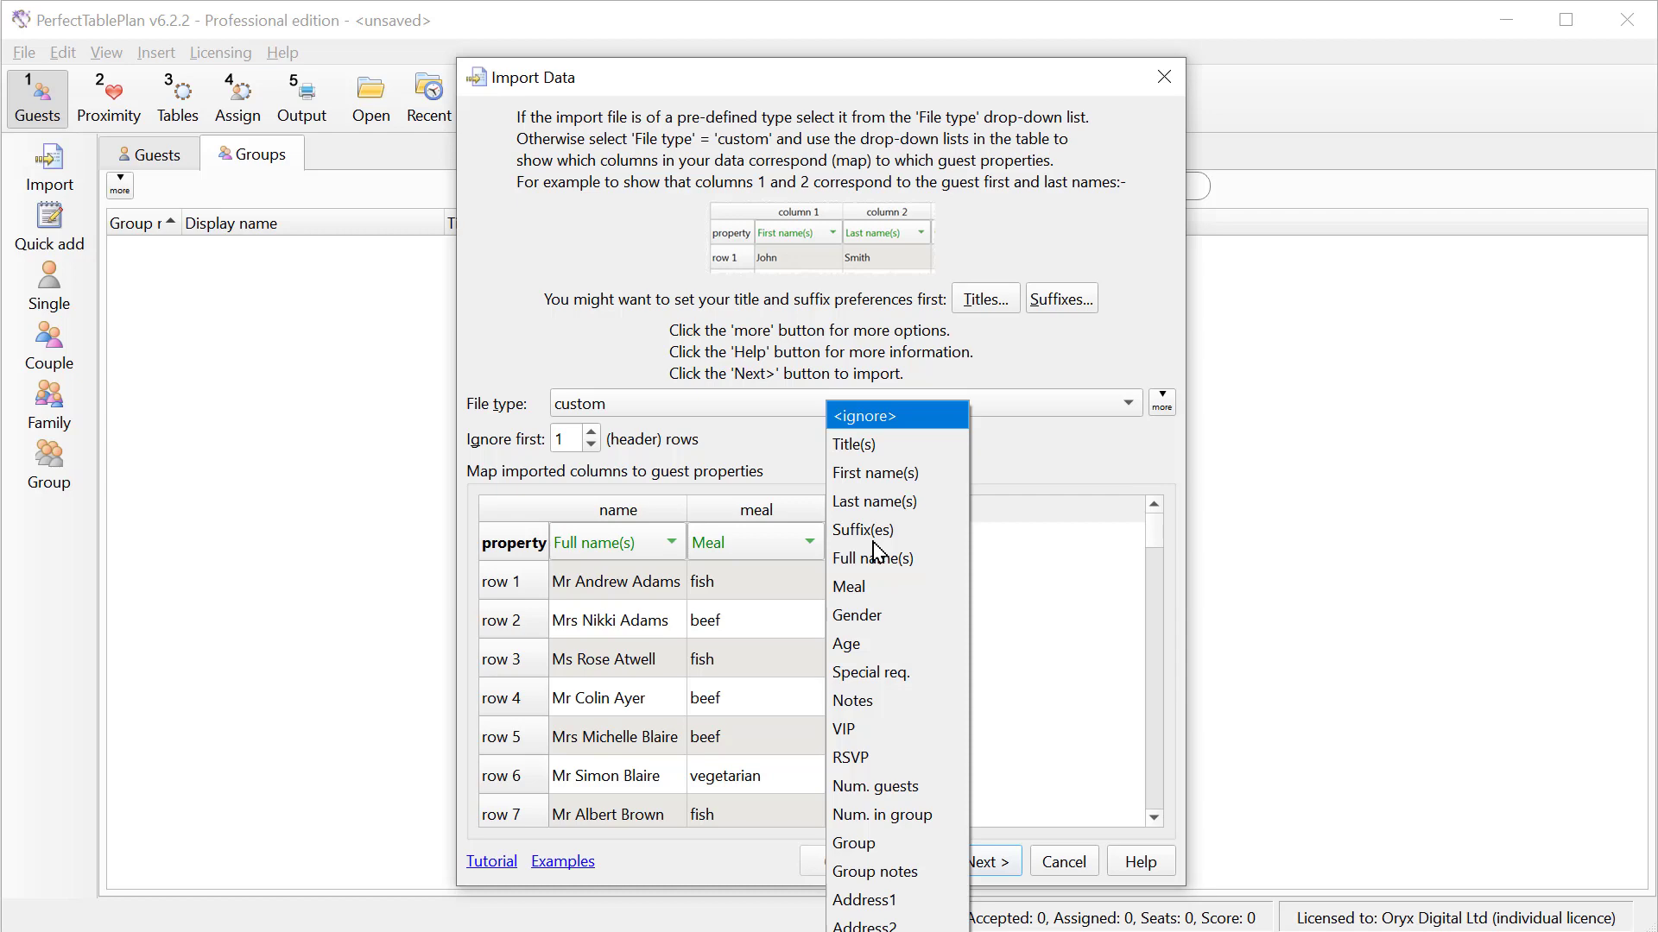
pyautogui.click(864, 843)
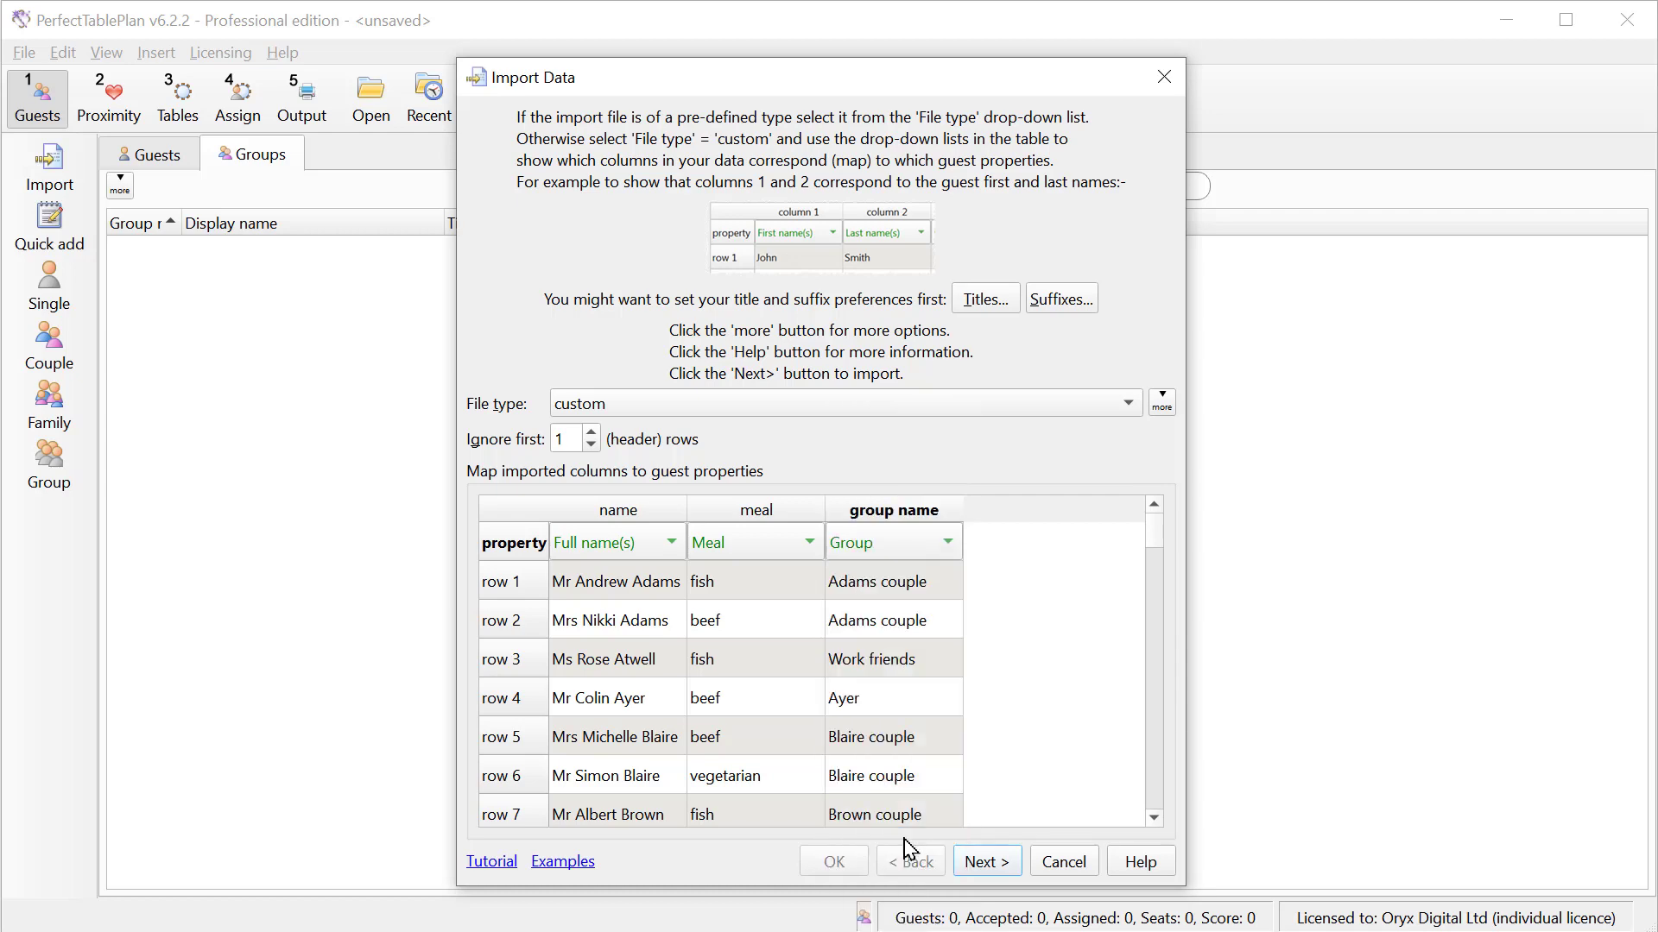
# Complete the import of the 68 guests without saving the mapping.
pyautogui.click(984, 863)
pyautogui.click(834, 862)
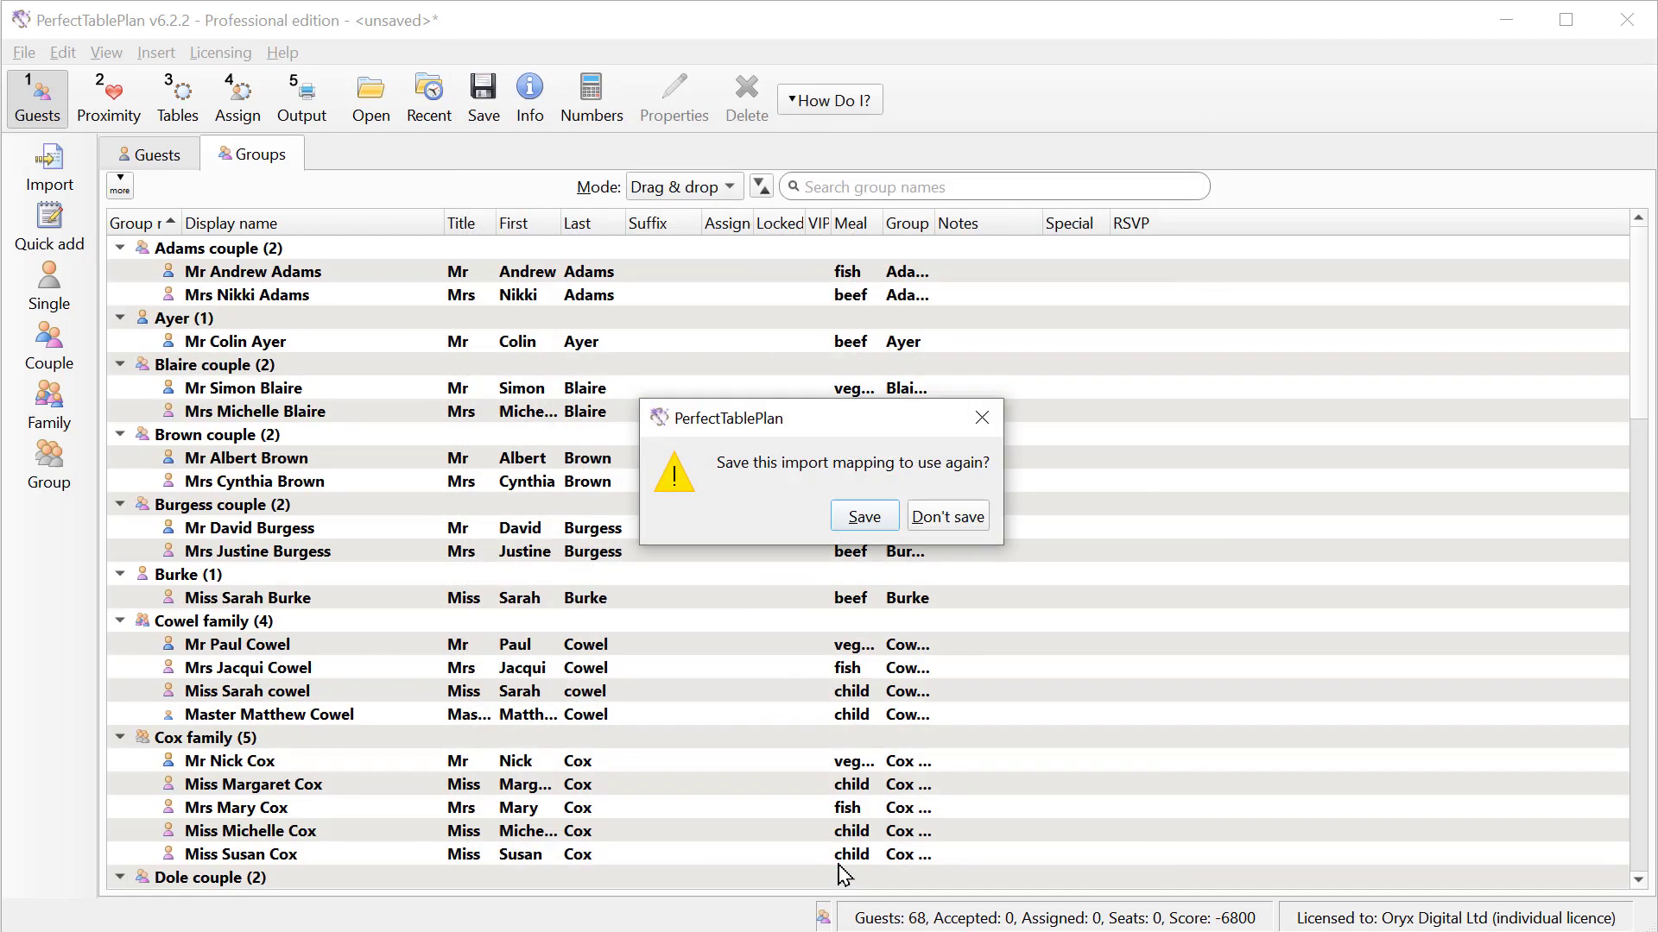
pyautogui.click(956, 518)
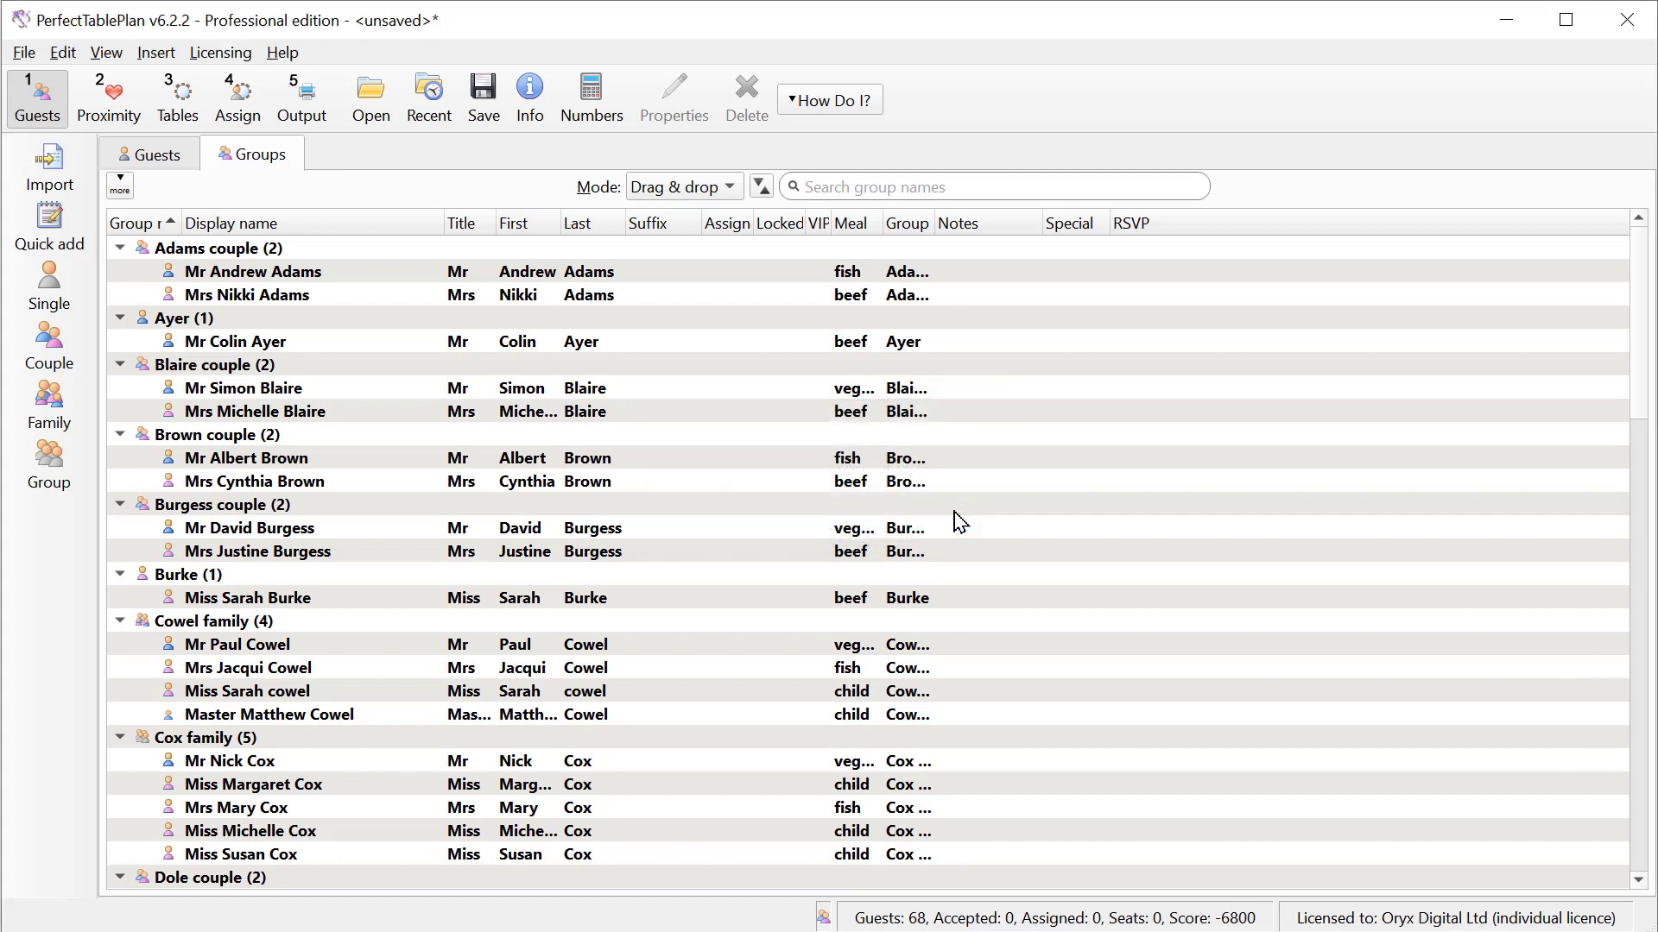
# Load the same list again with columns mapped to Full name(s), Meal and Group.
pyautogui.moveTo(991, 504); pyautogui.dragTo(686, 598)
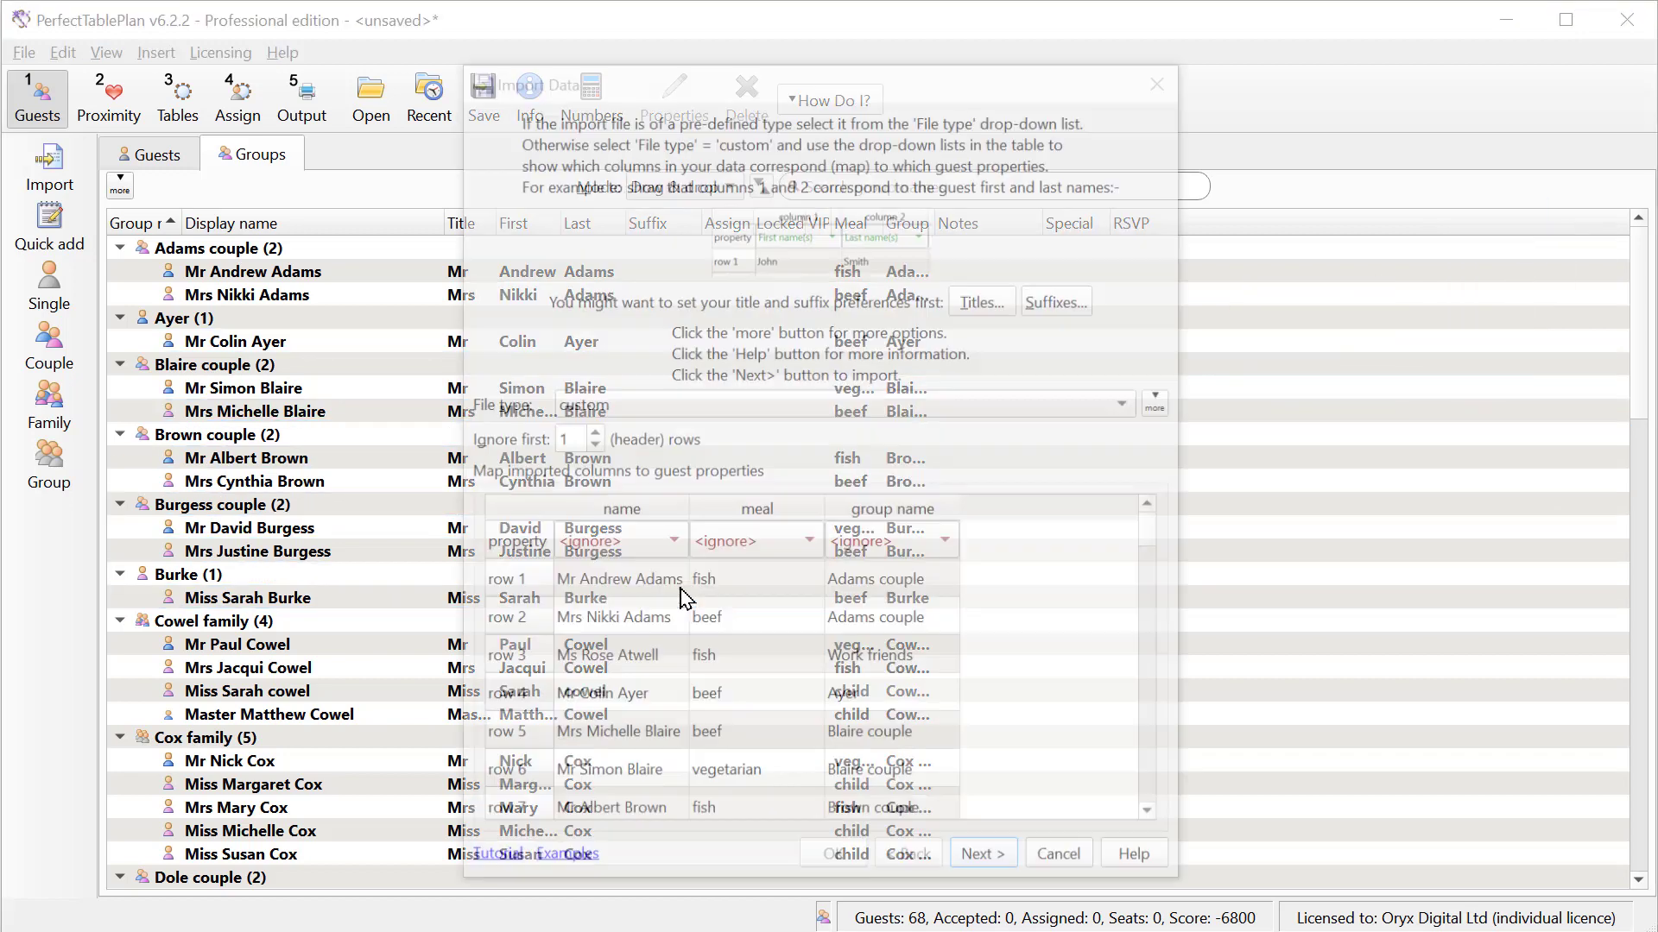
pyautogui.click(641, 545)
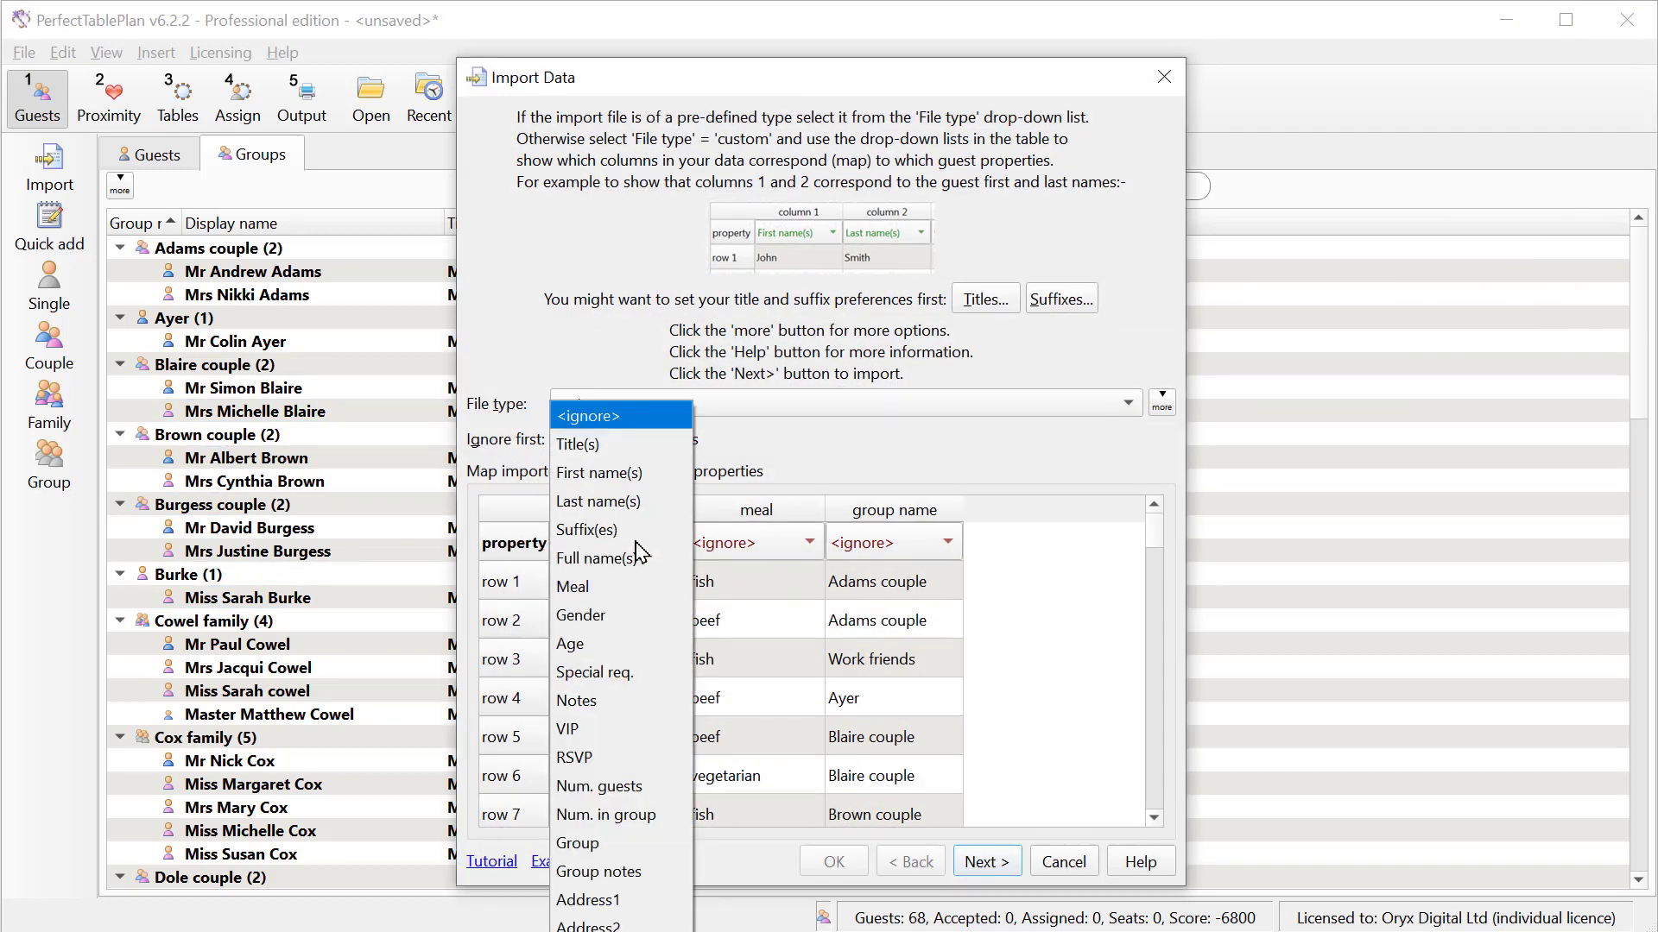
pyautogui.click(641, 557)
pyautogui.click(722, 544)
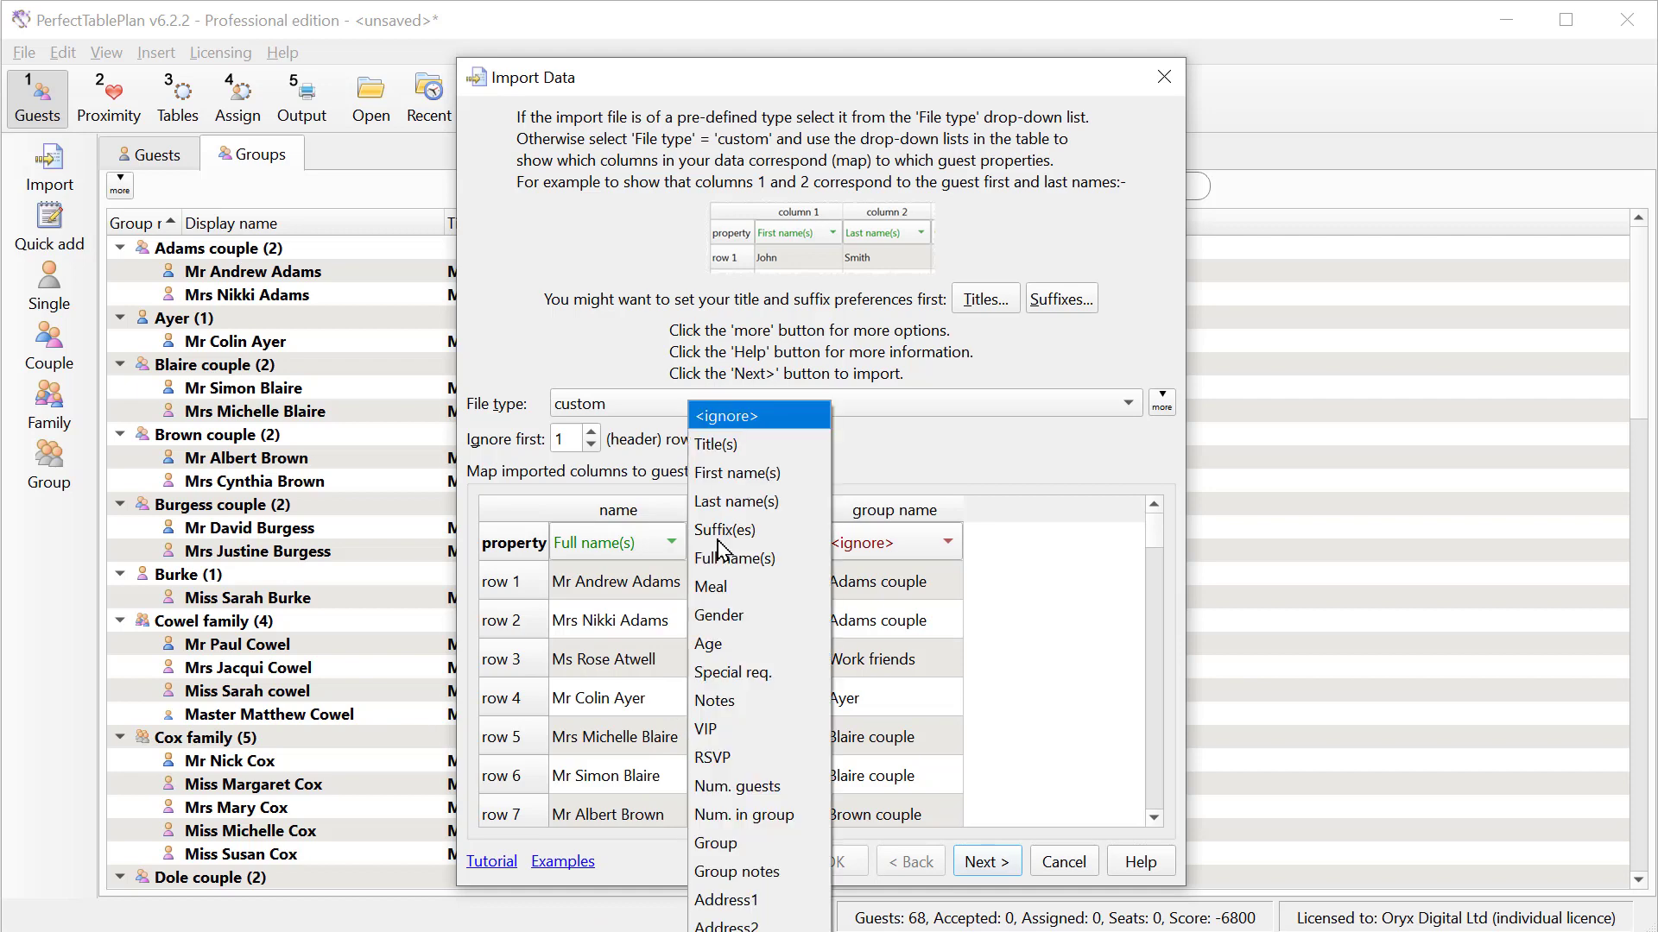
pyautogui.click(713, 588)
pyautogui.click(874, 544)
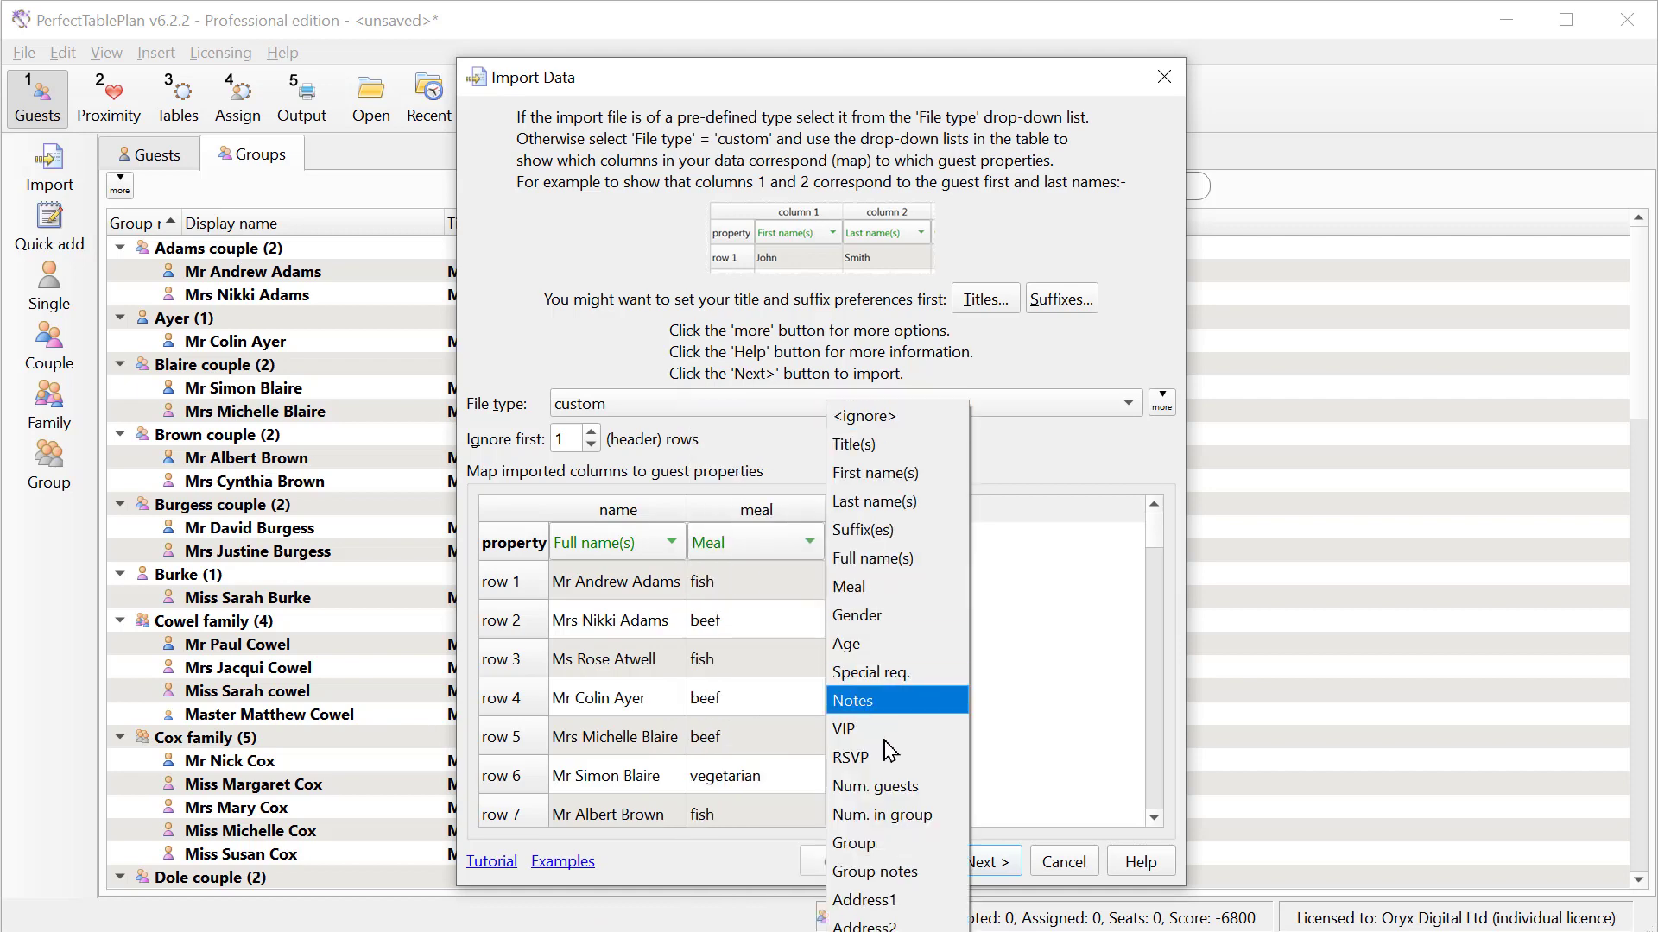
pyautogui.click(886, 846)
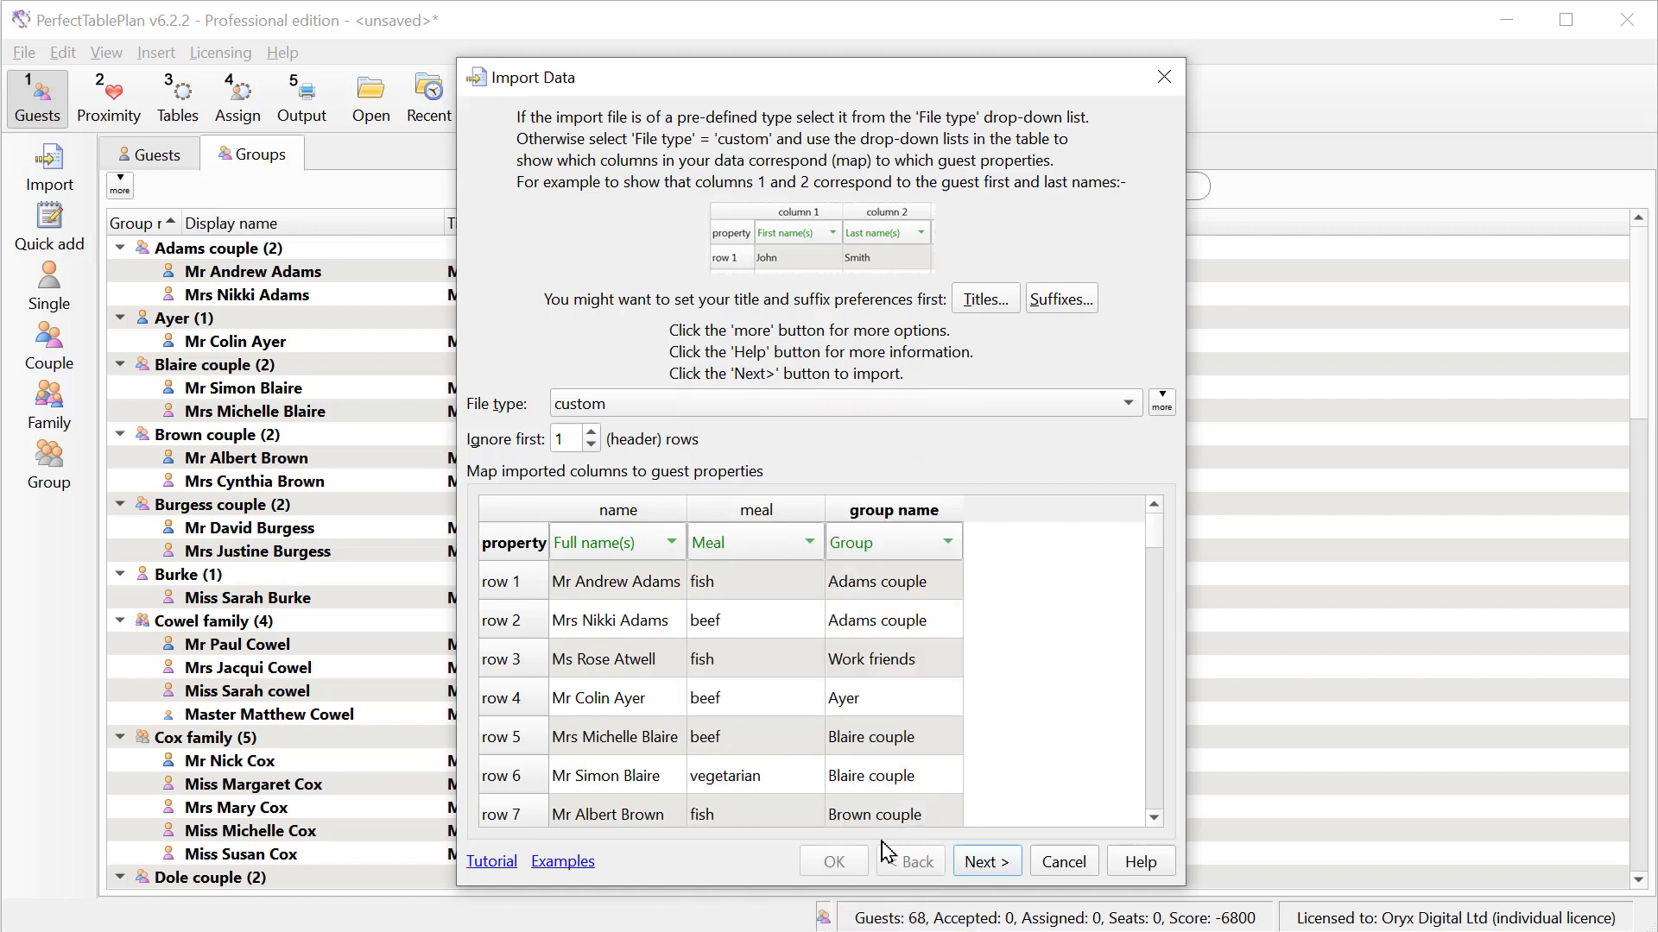
# Skip all duplicate names, review the groups, and finish the import at 70 guests.
pyautogui.click(975, 863)
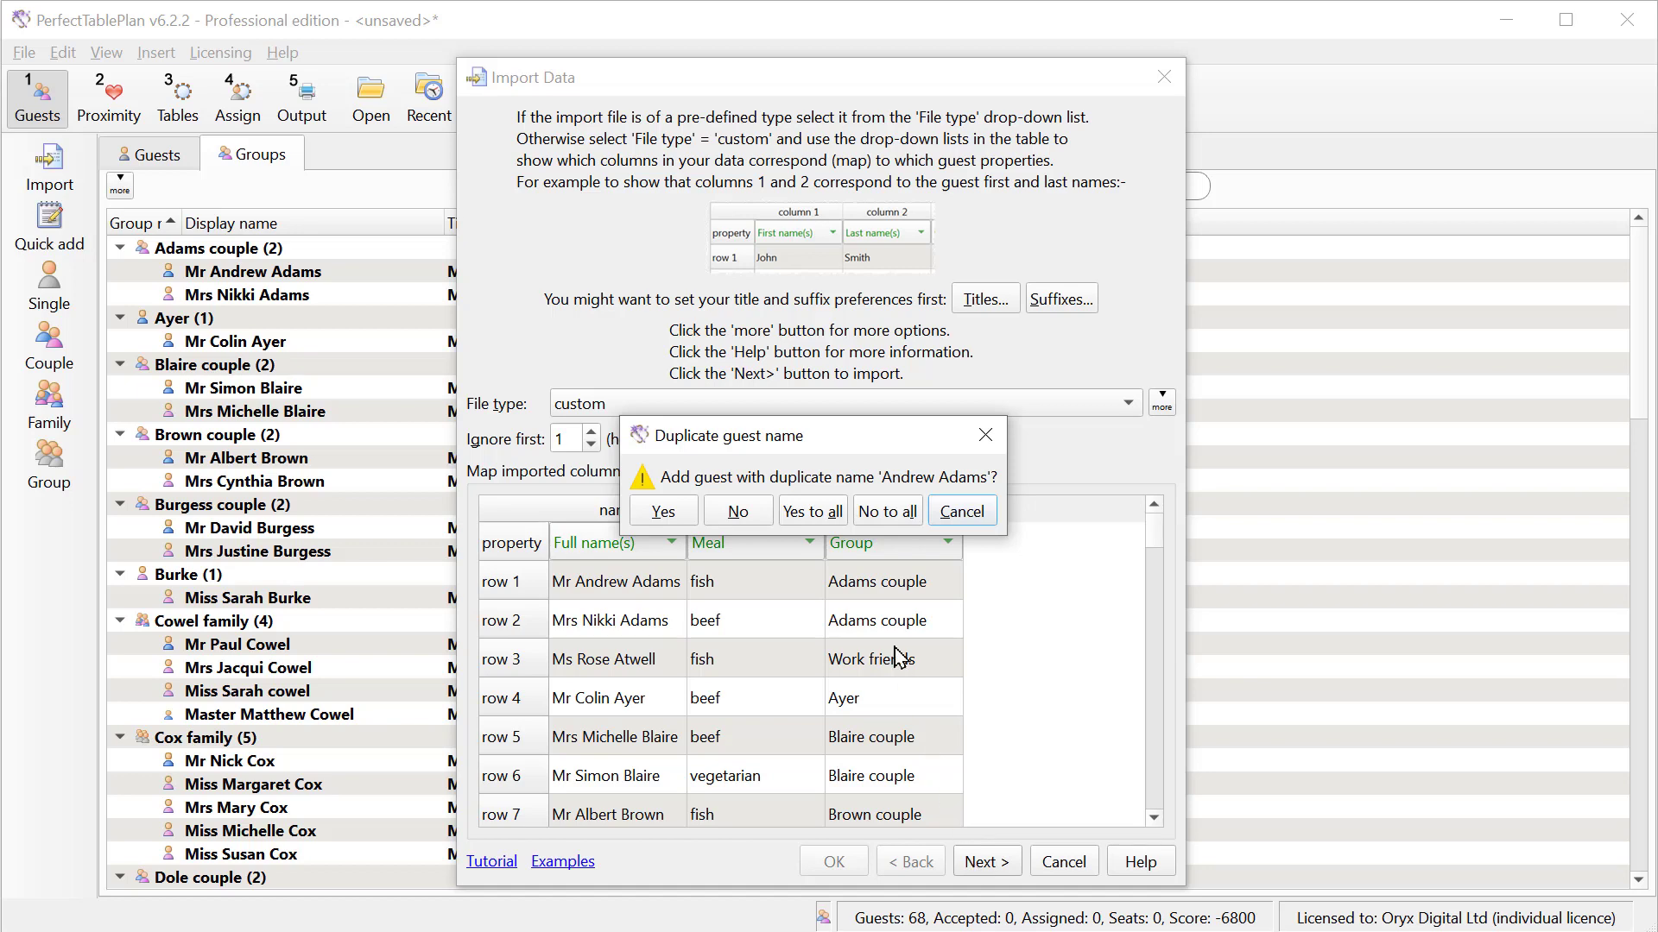
pyautogui.click(878, 516)
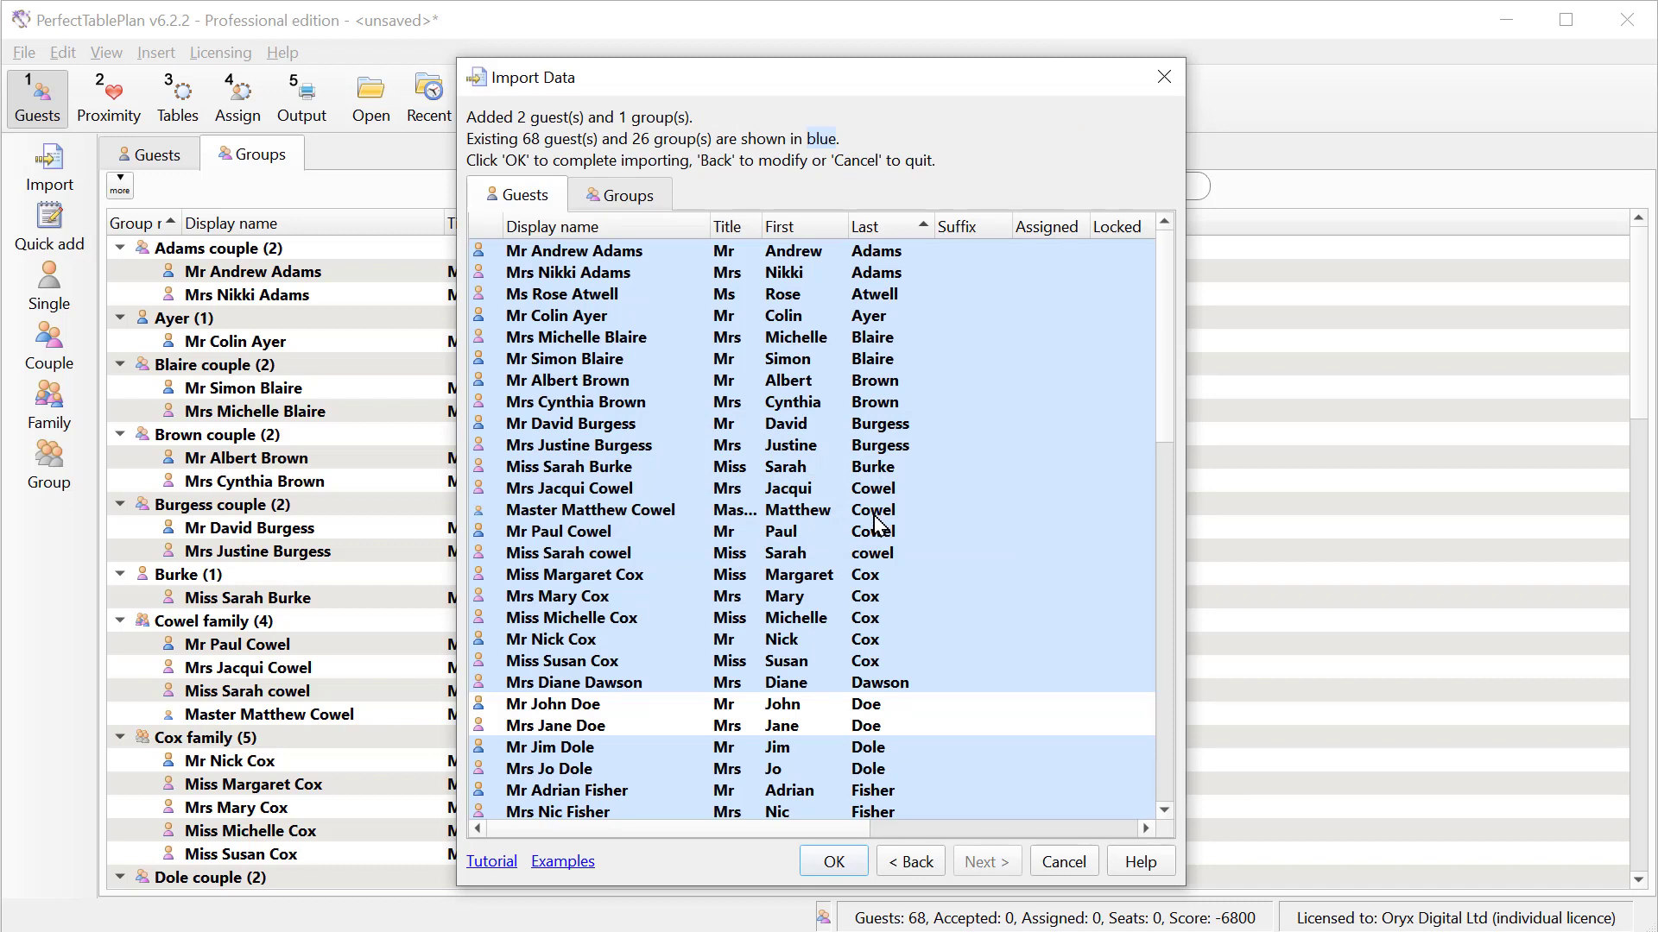
pyautogui.moveTo(1165, 412); pyautogui.dragTo(1153, 811)
pyautogui.click(612, 196)
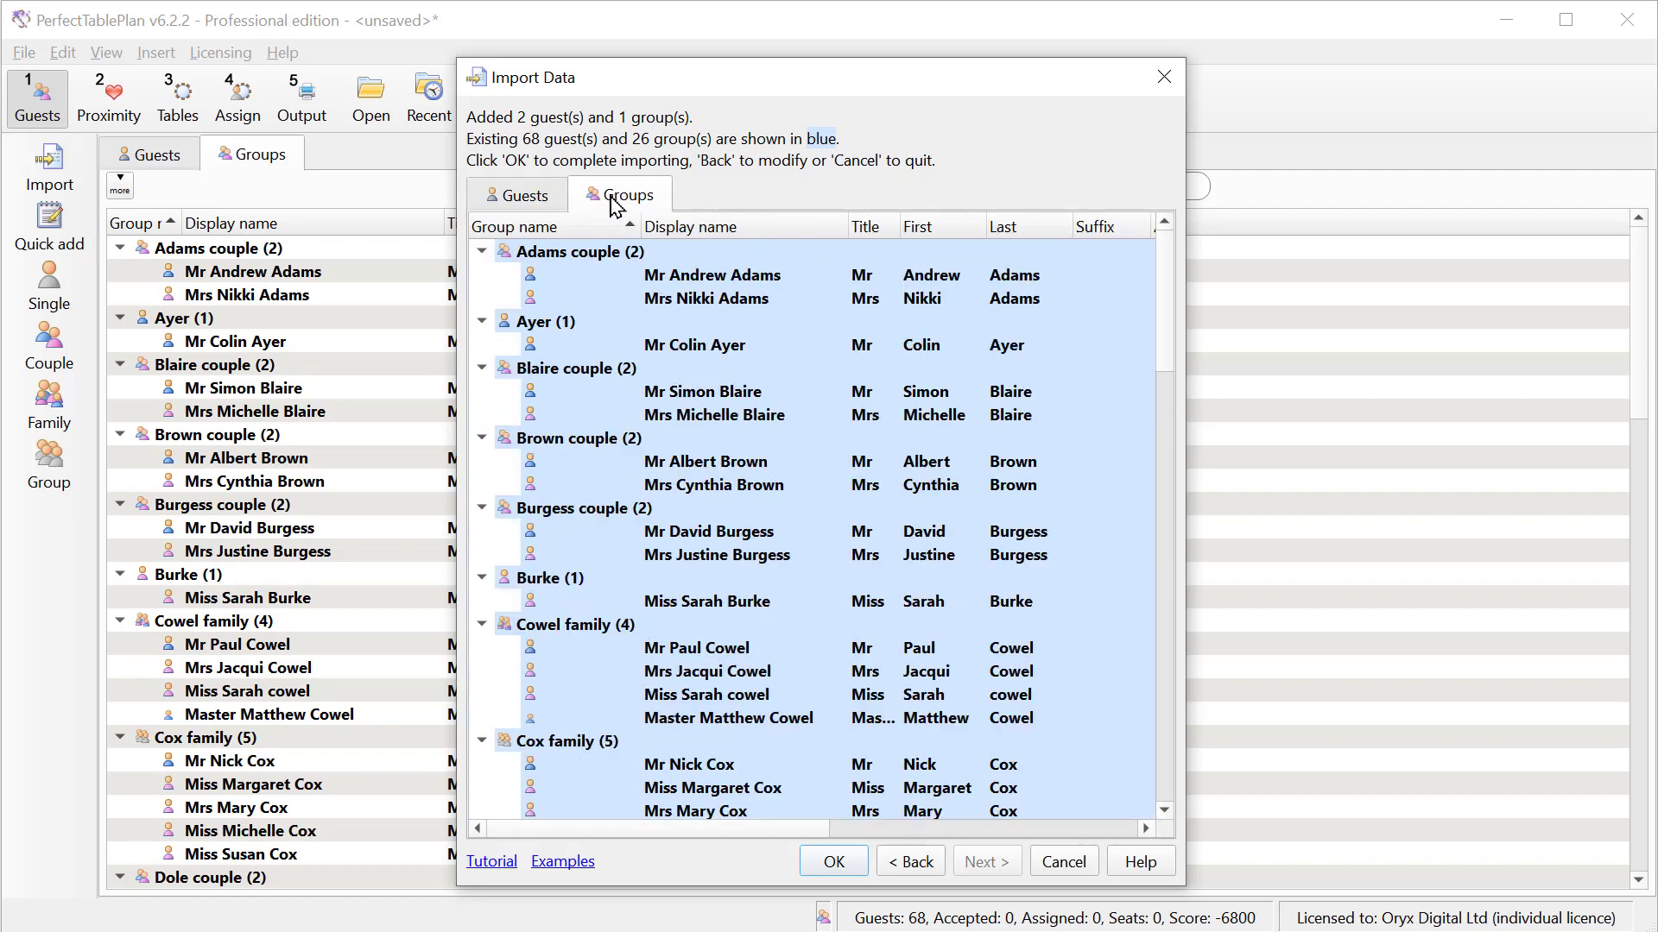
pyautogui.moveTo(1164, 323); pyautogui.dragTo(1151, 425)
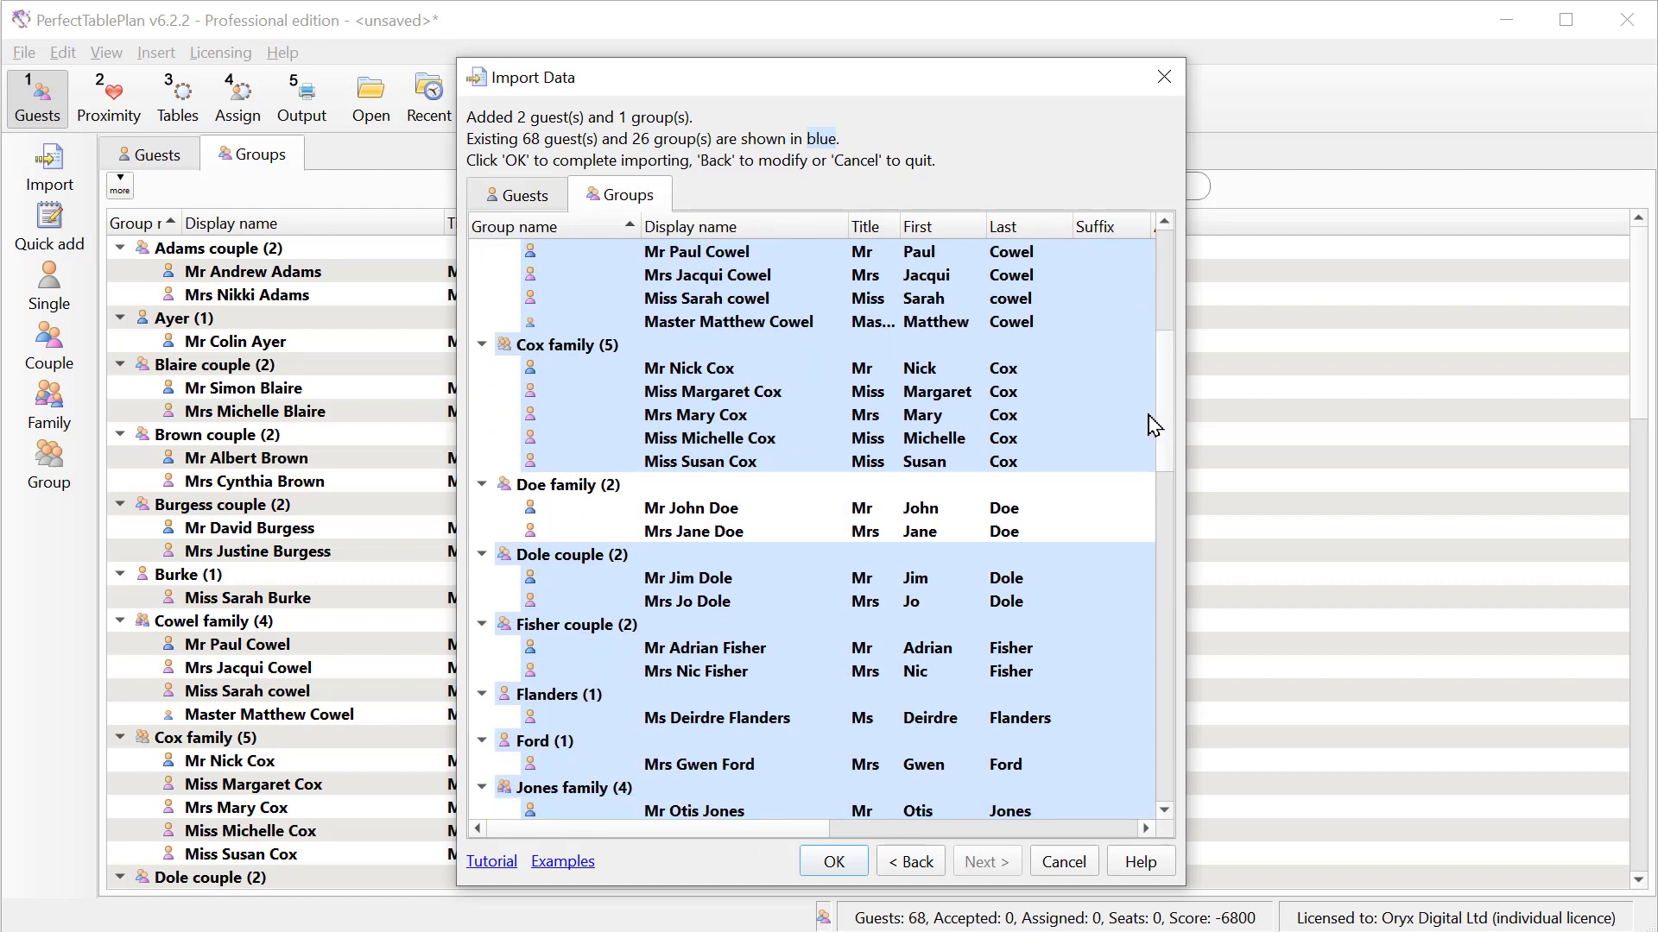
pyautogui.click(834, 861)
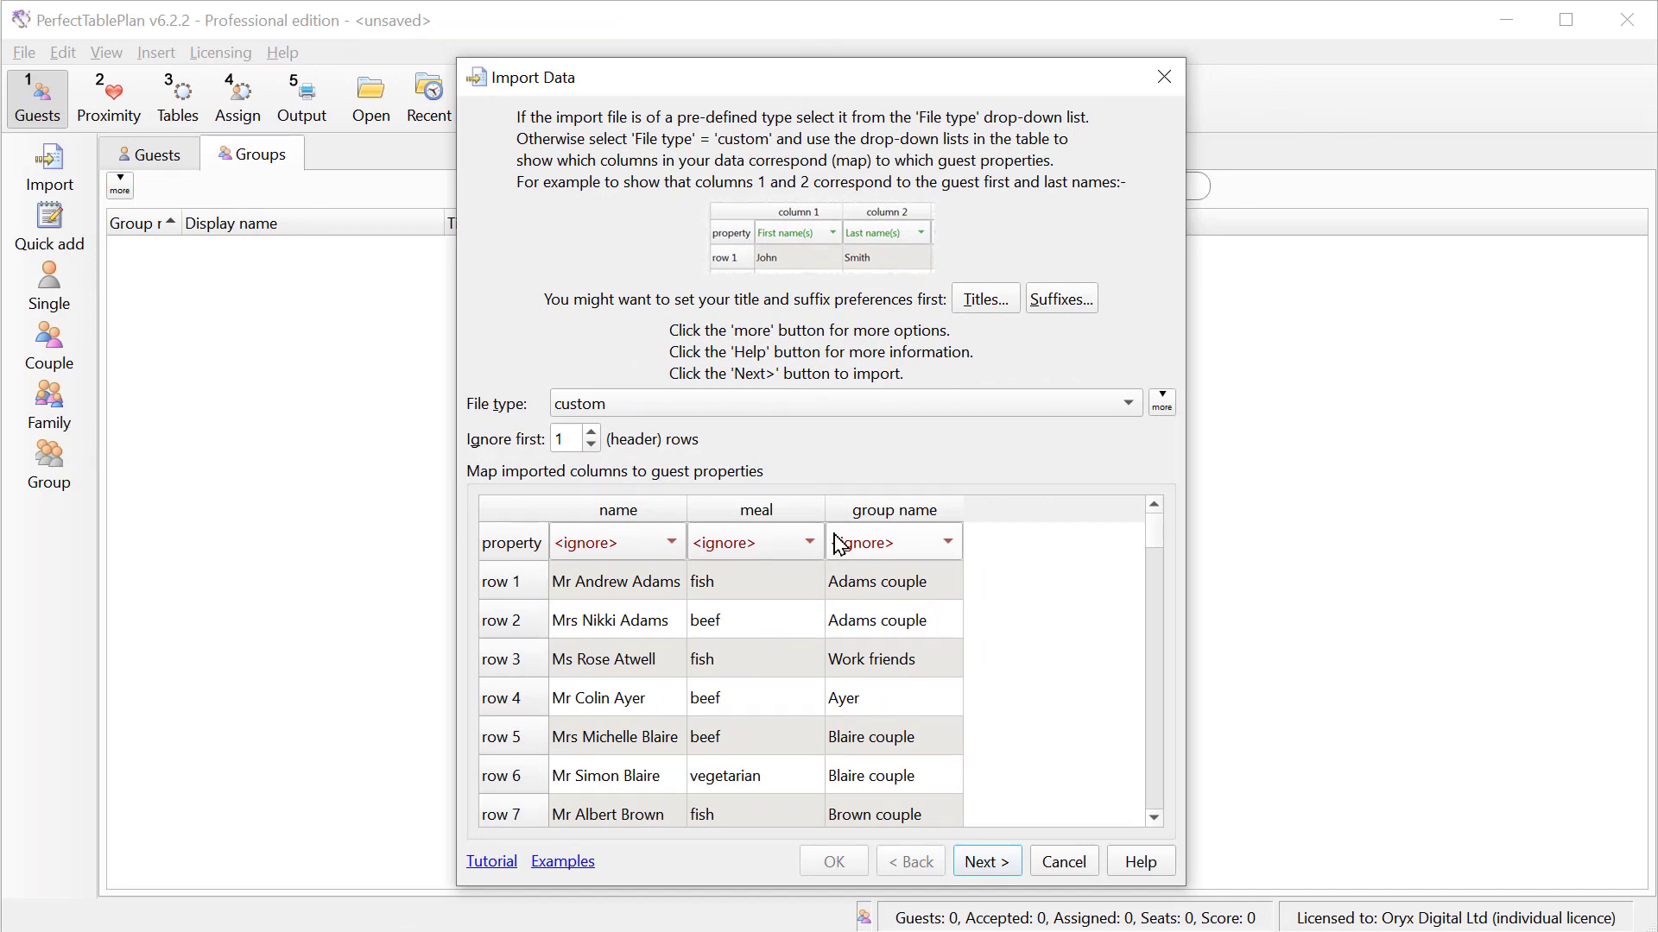
pyautogui.click(560, 862)
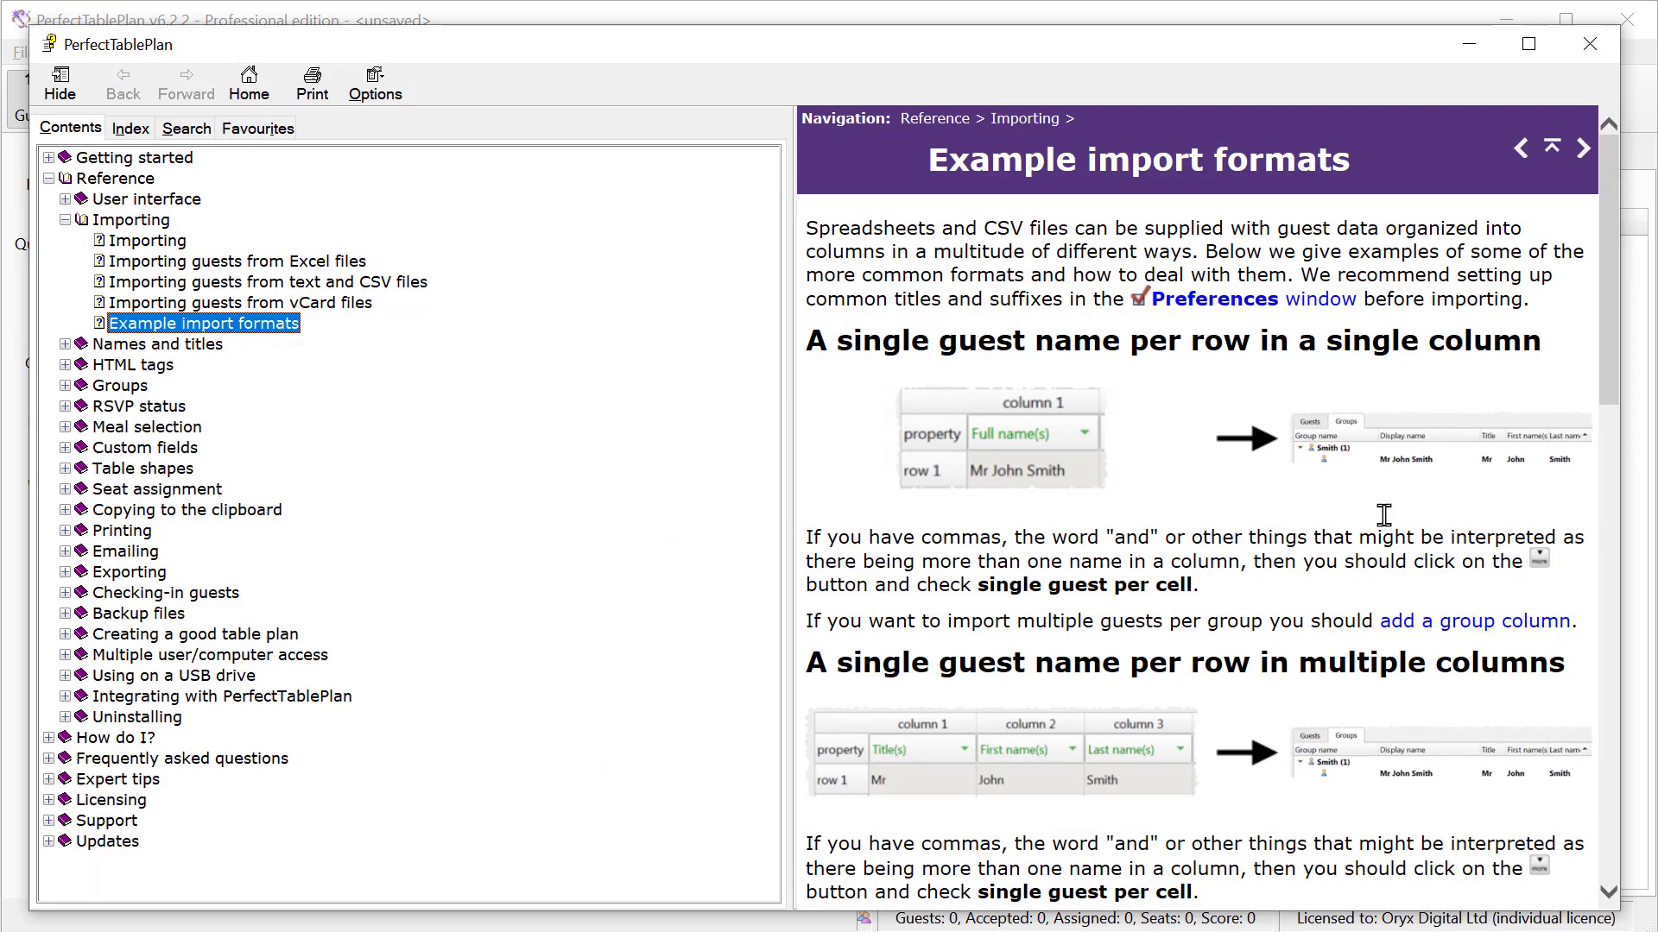
pyautogui.moveTo(1605, 359); pyautogui.dragTo(1607, 798)
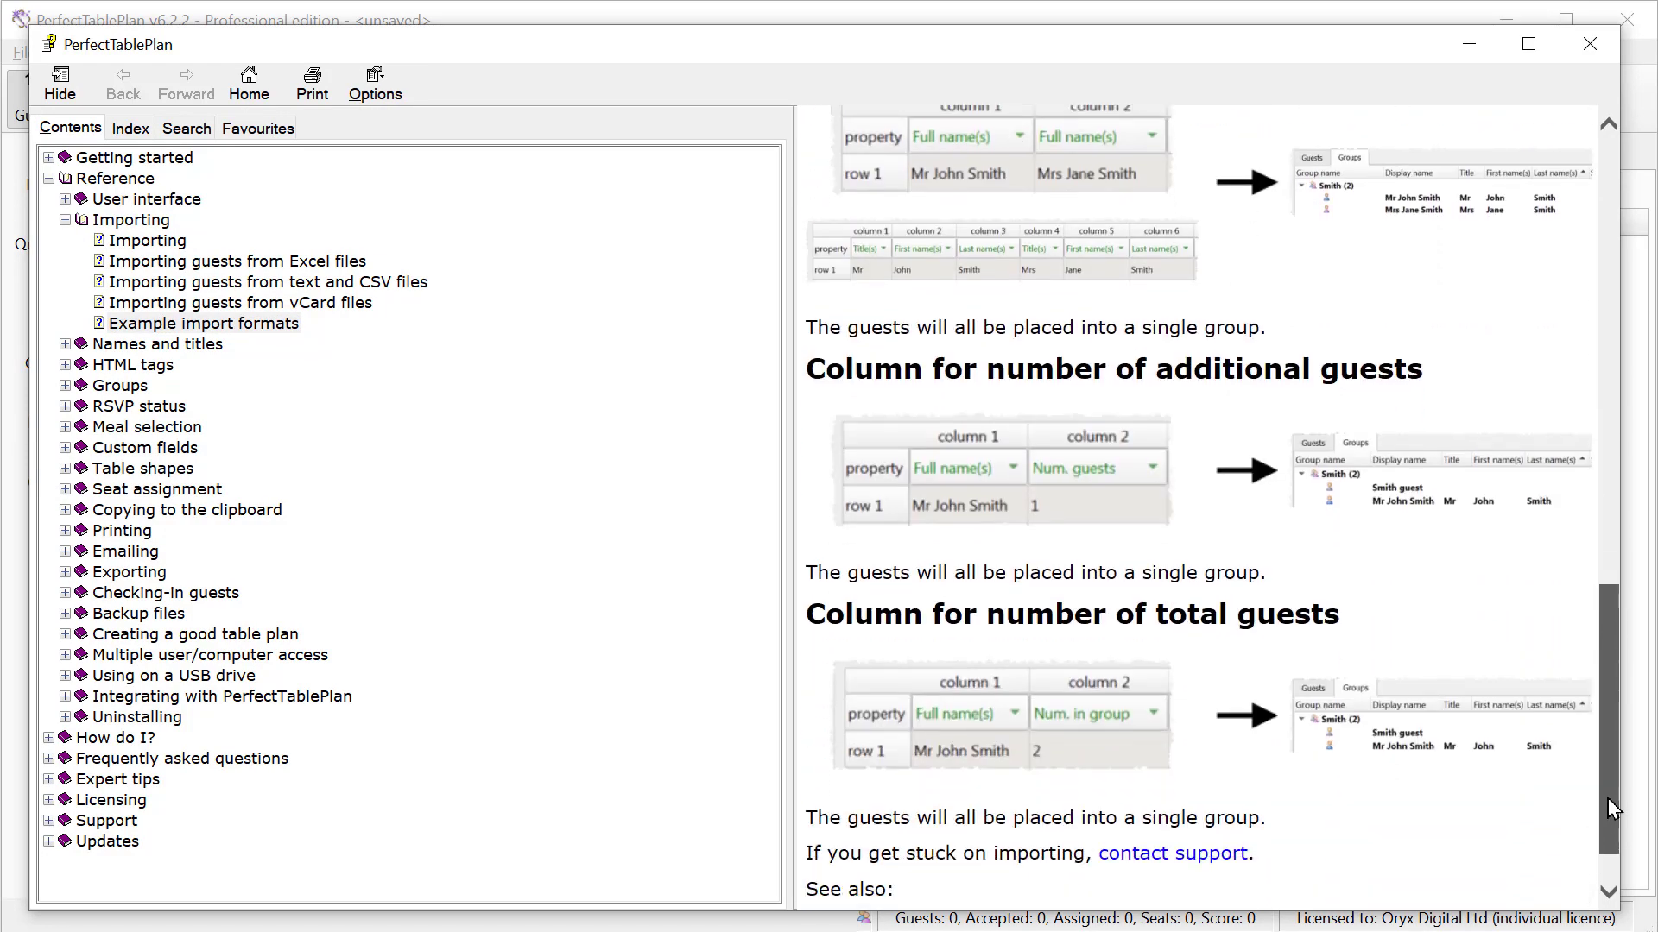
pyautogui.click(1593, 45)
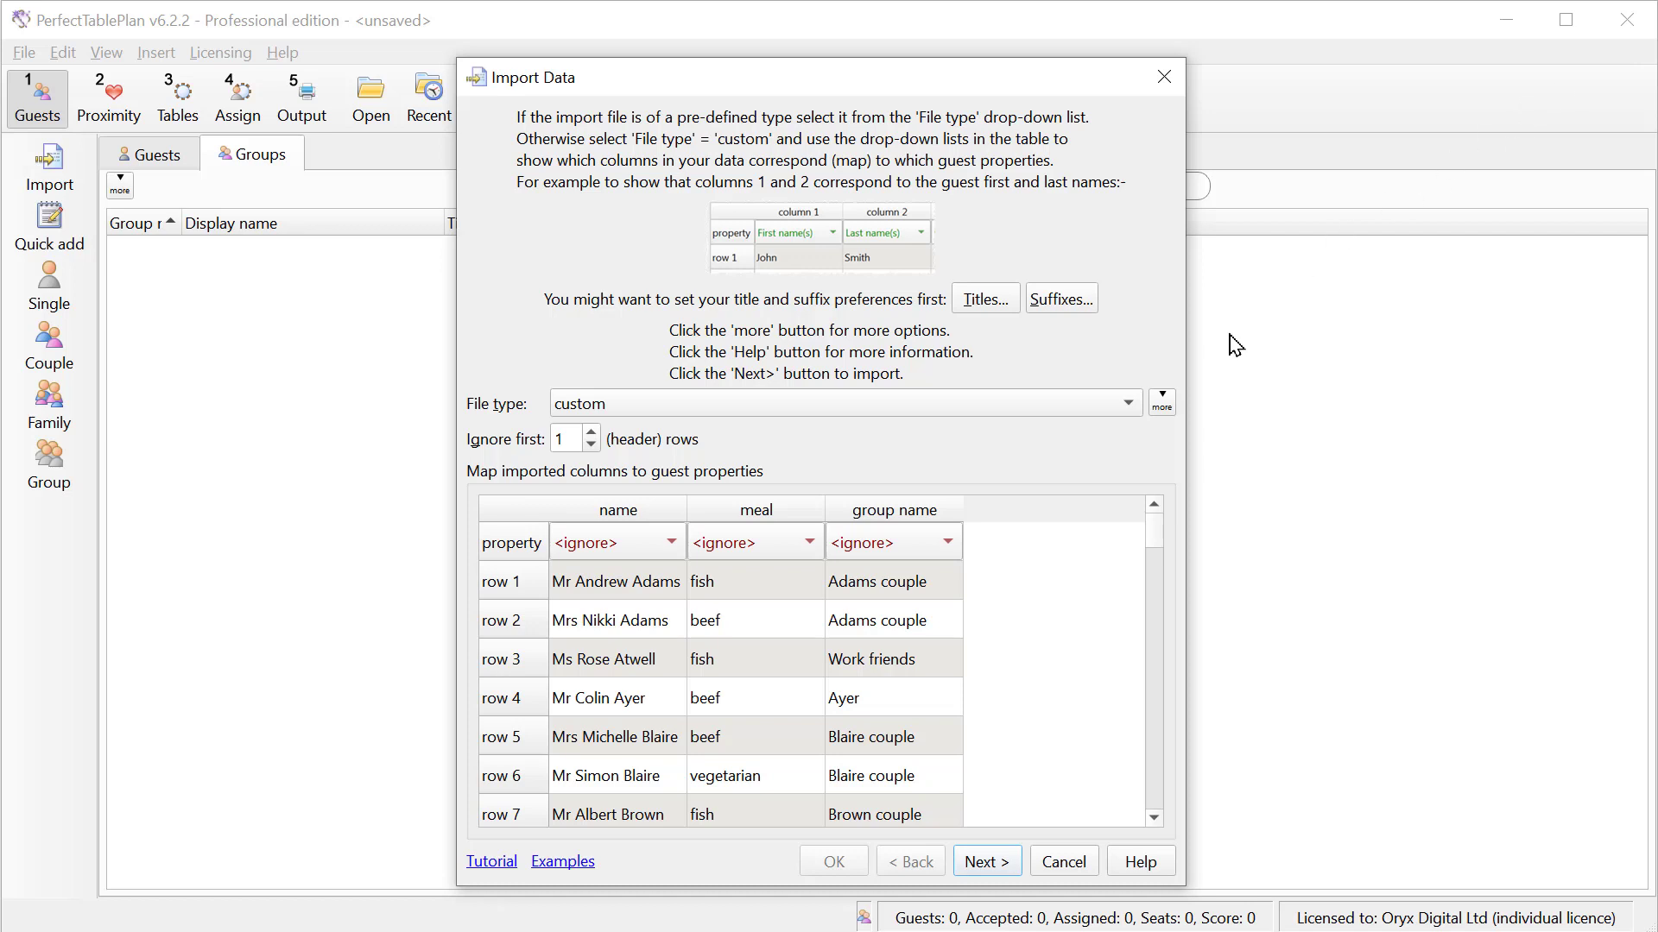
# Show the extra import options on the Import Data page.
pyautogui.click(1162, 404)
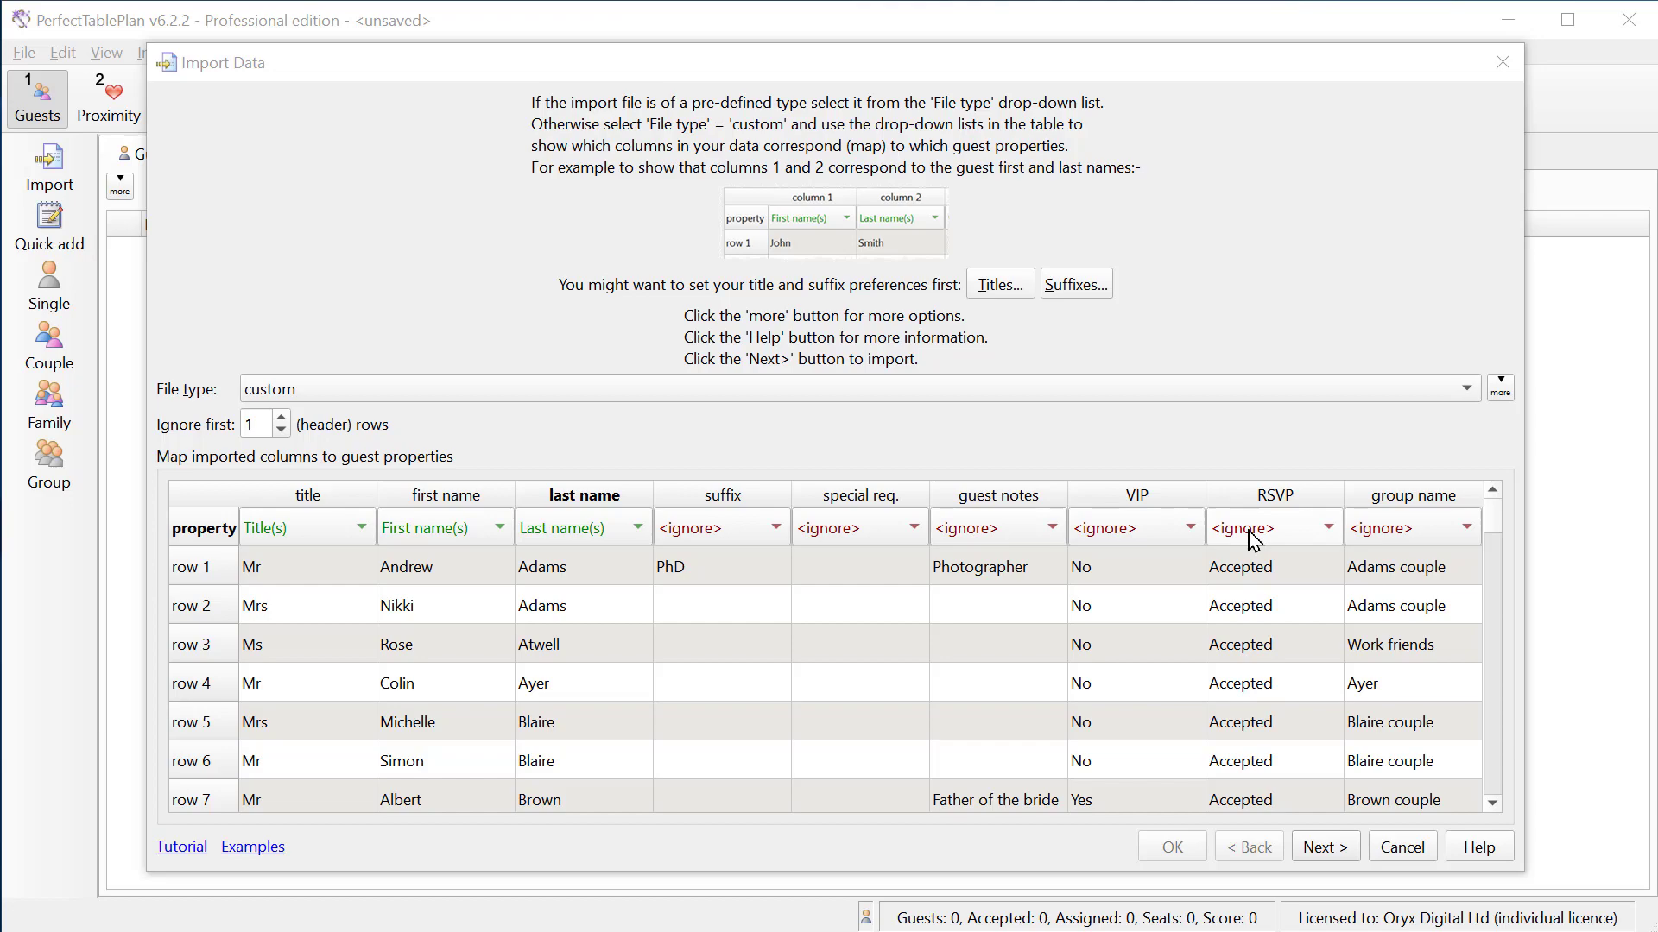
# Read the Import Data window help page, then close it.
pyautogui.click(1477, 847)
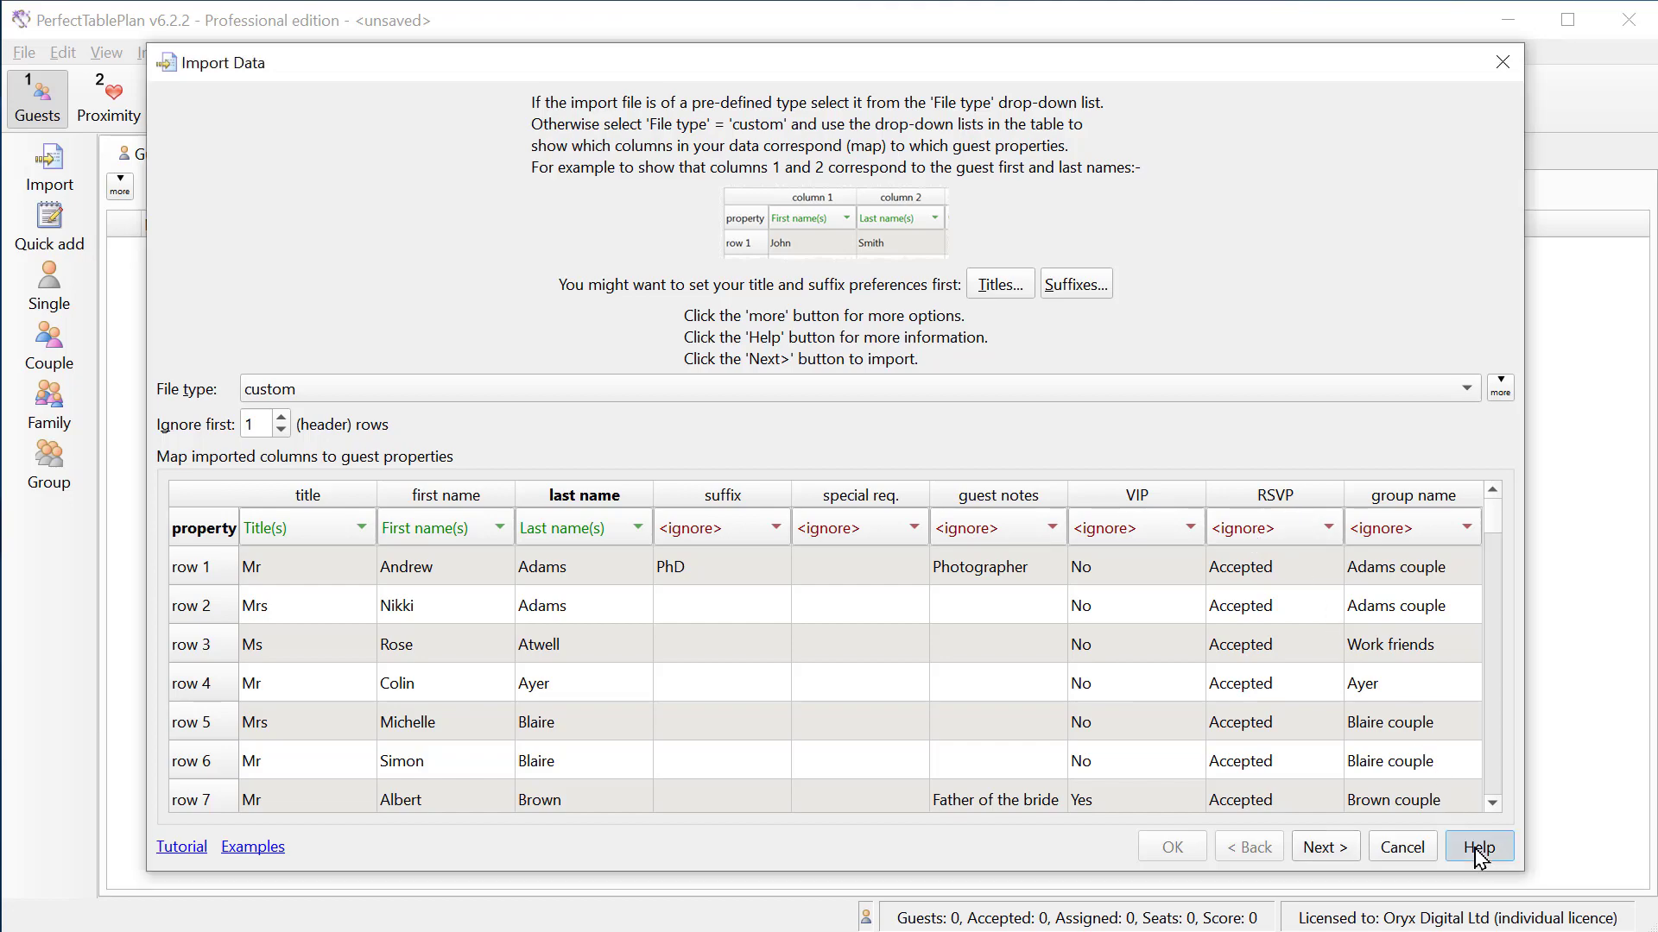
pyautogui.click(1611, 749)
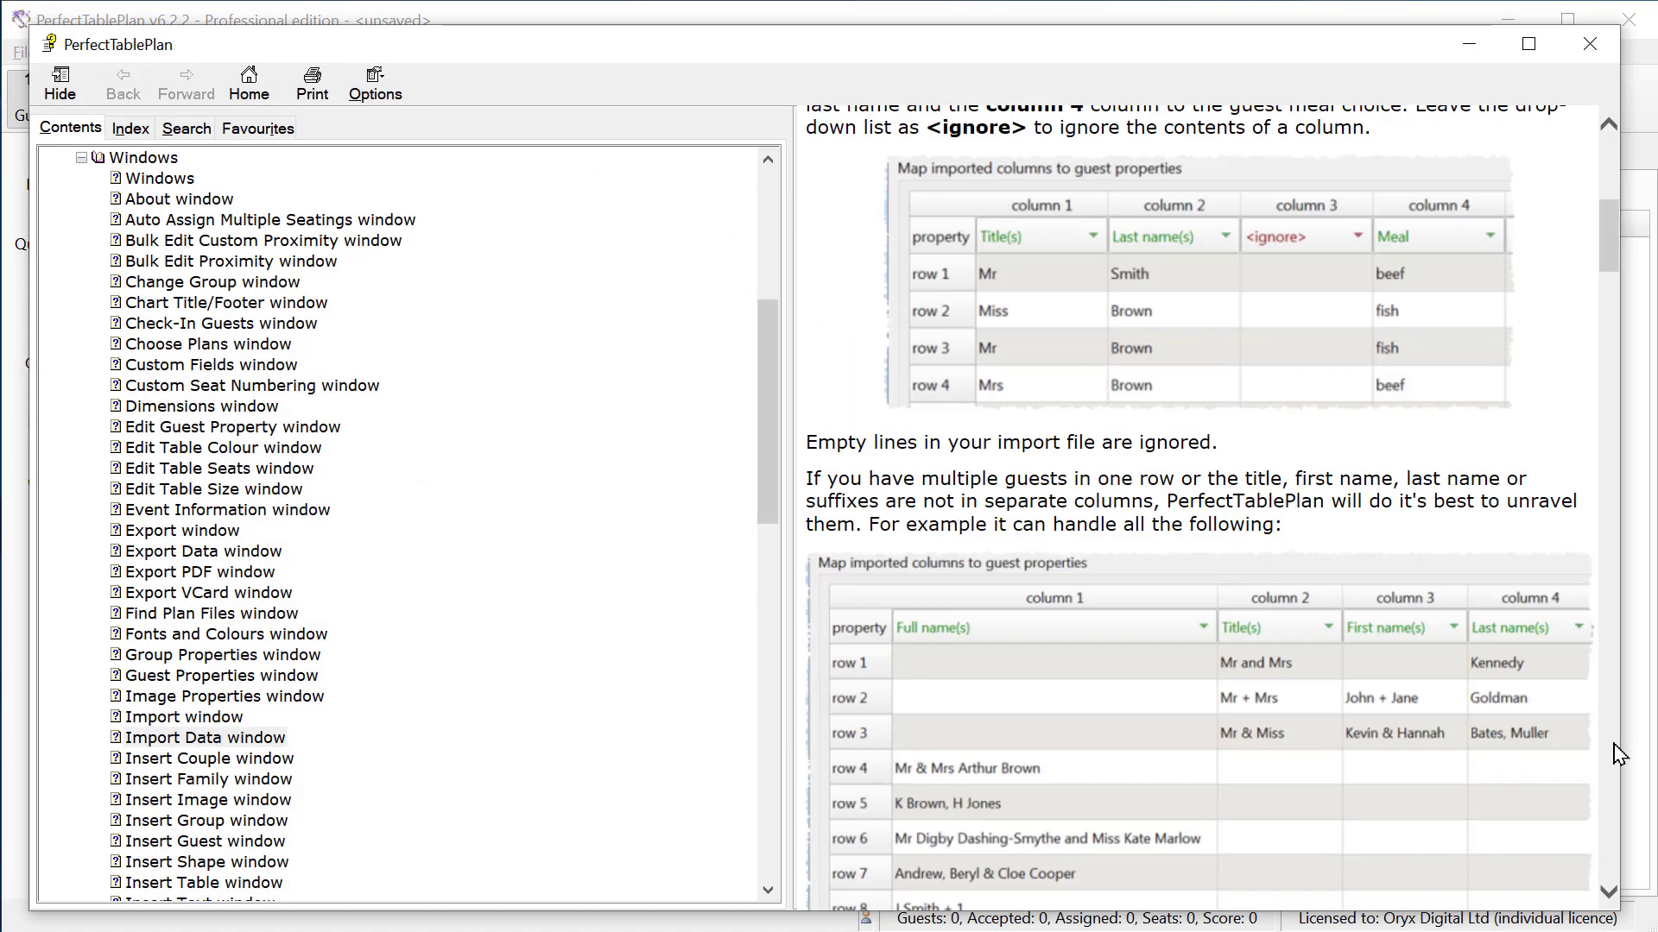
pyautogui.click(1613, 751)
pyautogui.click(1613, 751)
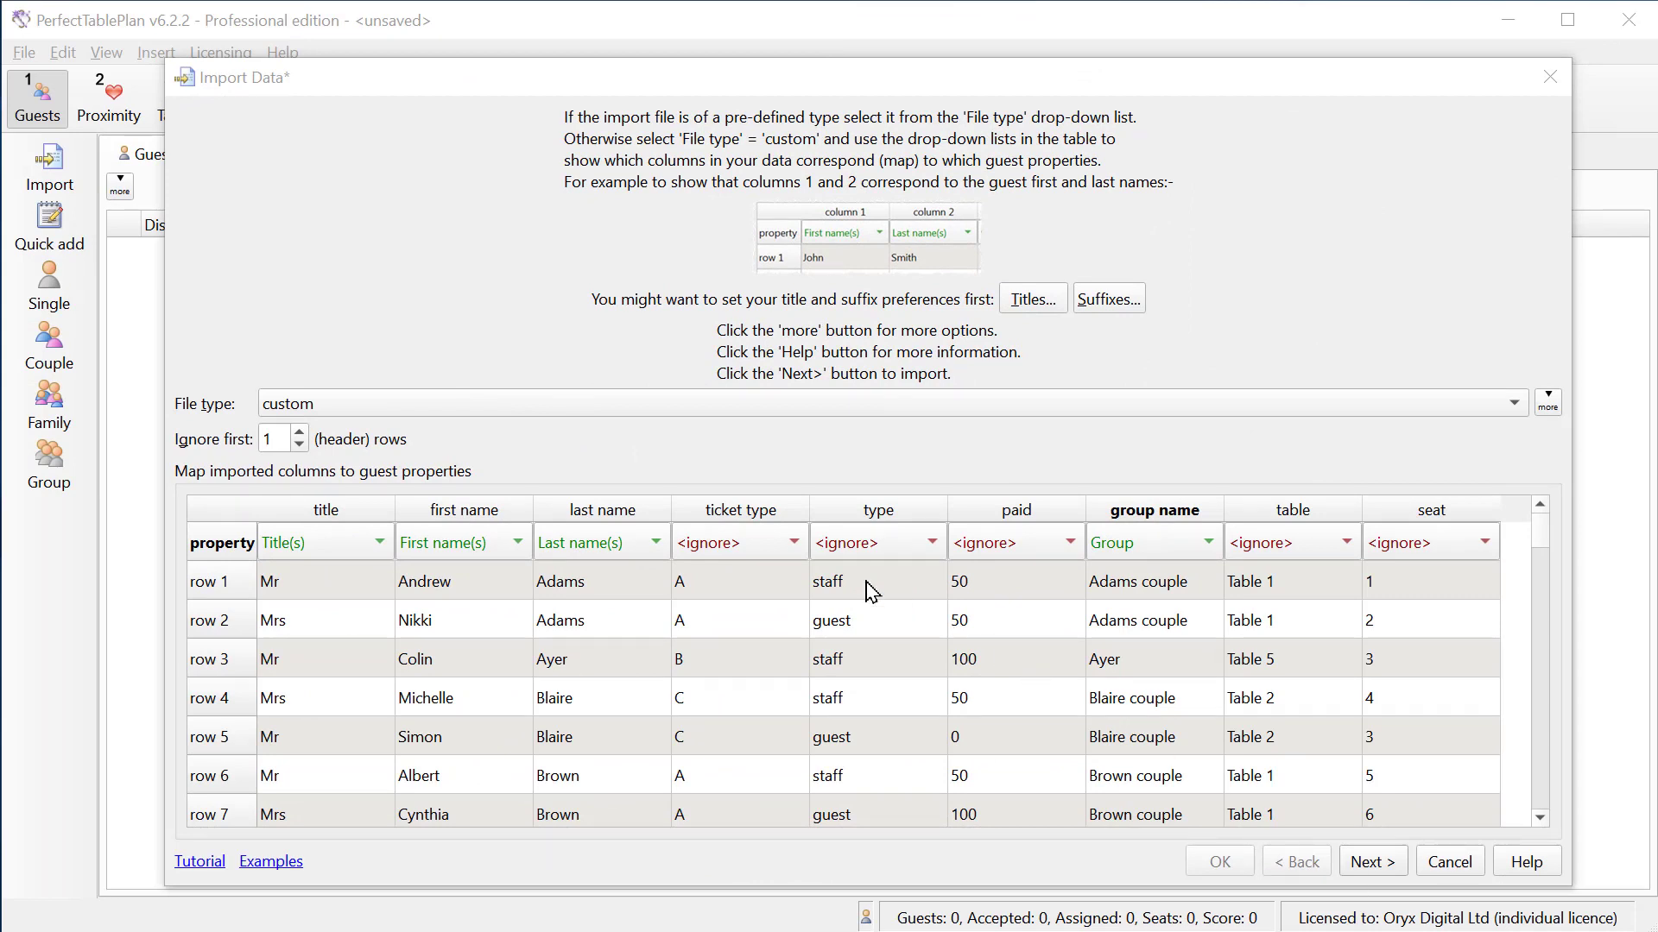
# Map the ticket type column to a new custom field with values A to F.
pyautogui.click(779, 559)
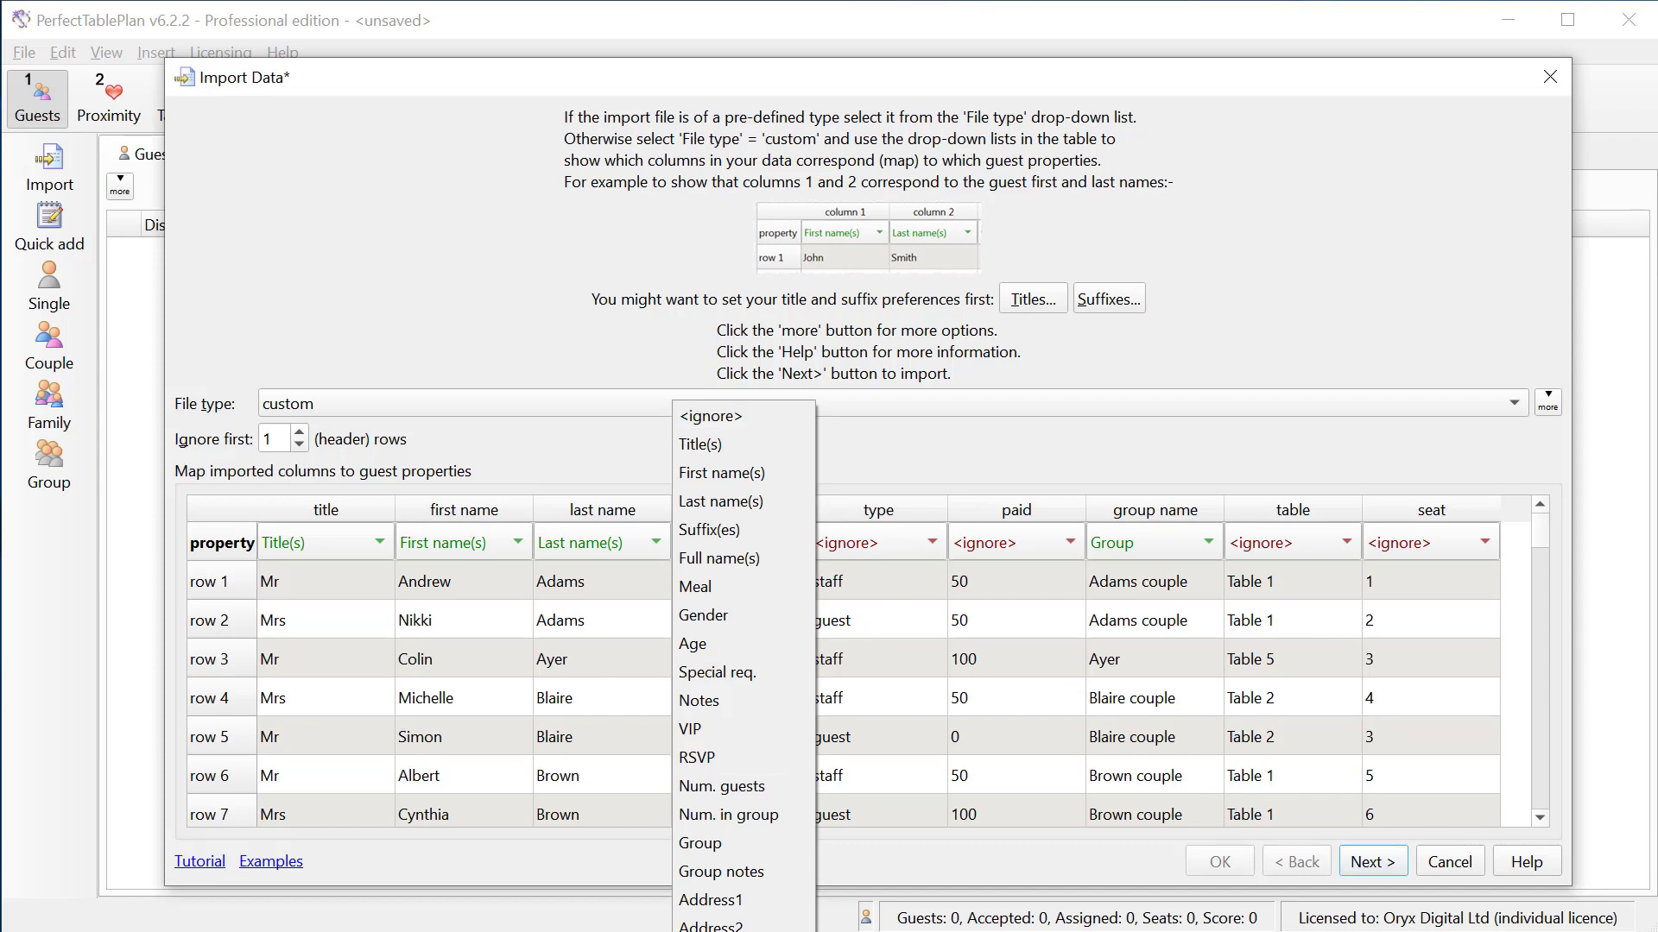
pyautogui.click(726, 927)
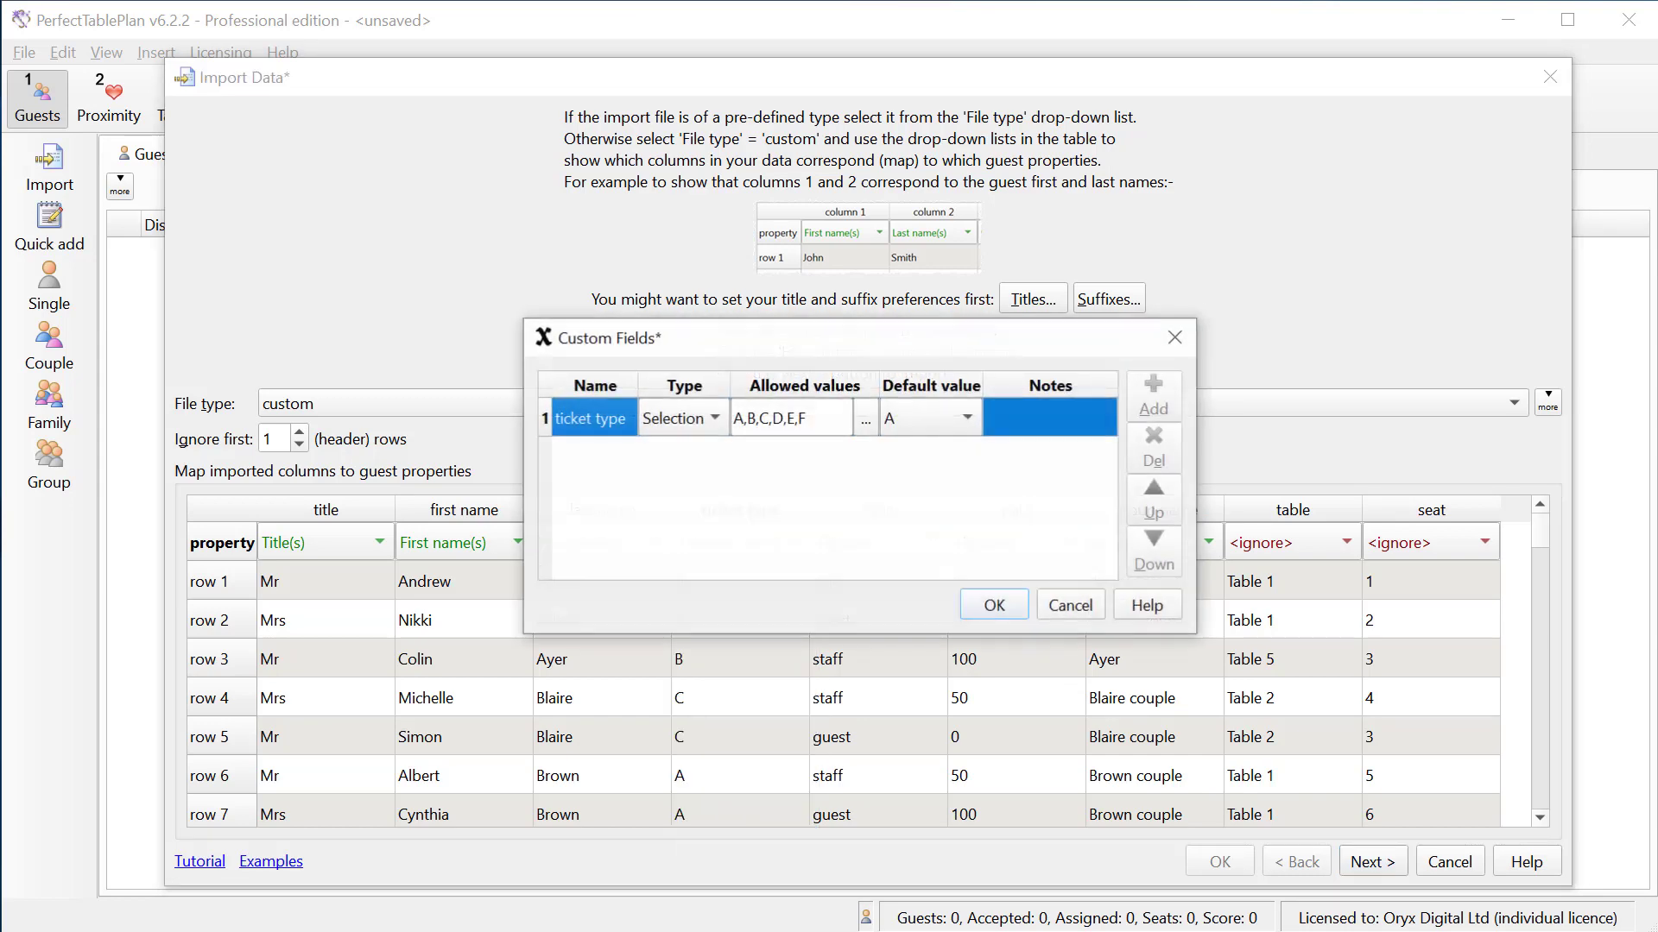
pyautogui.click(866, 418)
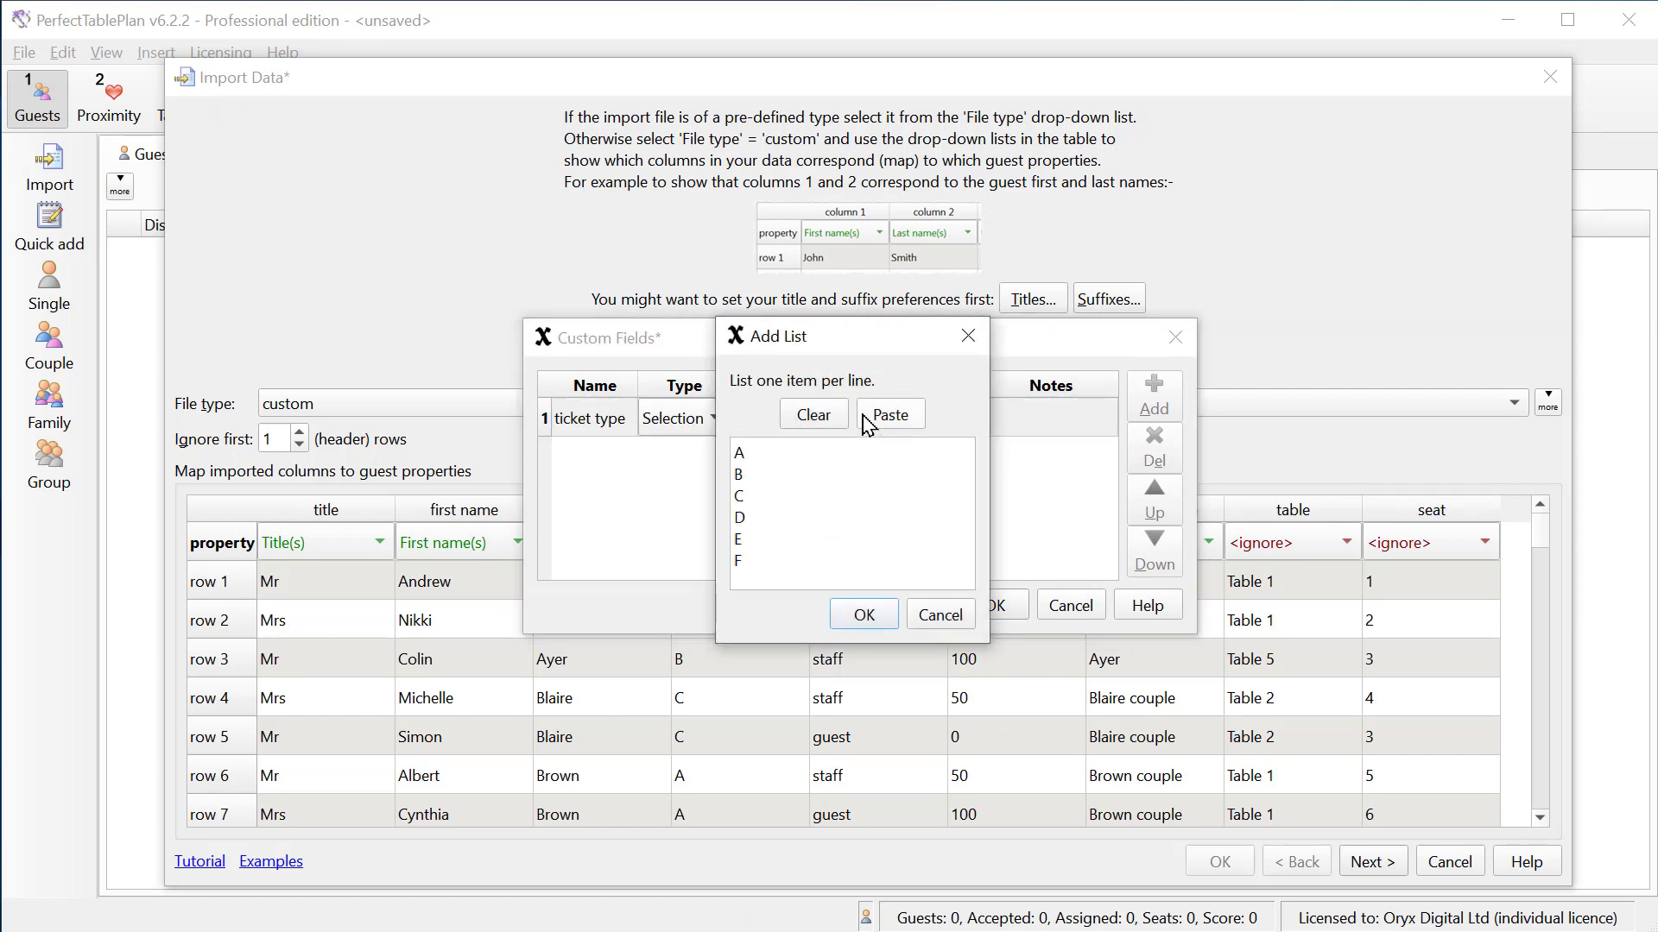
pyautogui.click(875, 621)
pyautogui.click(991, 607)
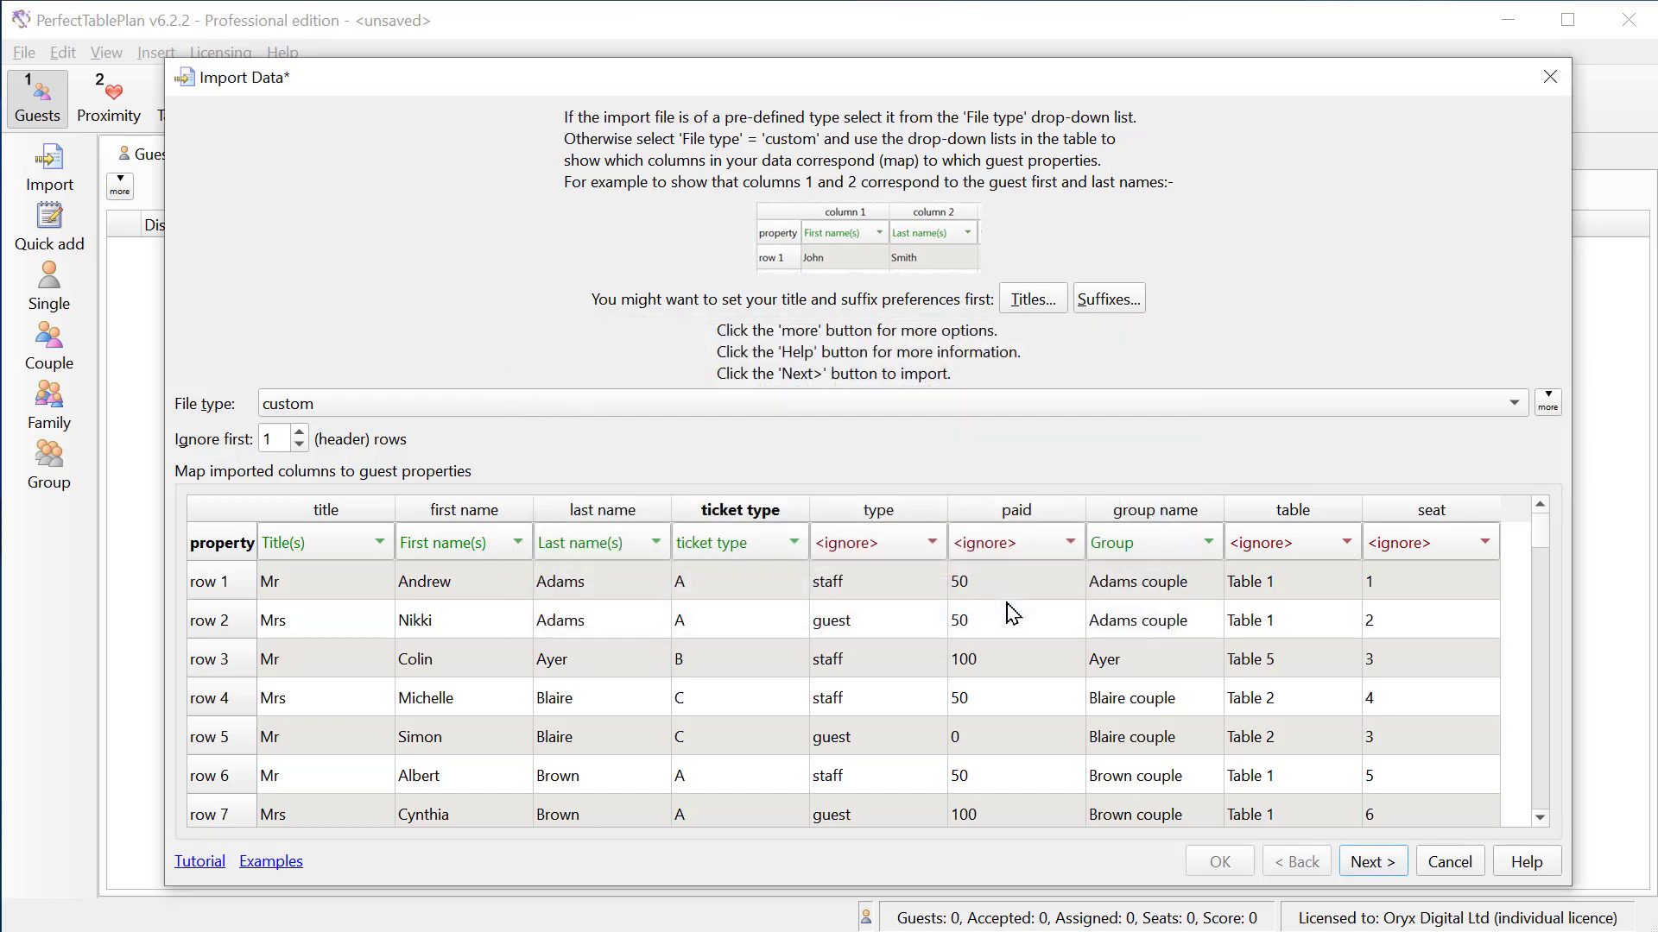
# Map the type column to a new custom field.
pyautogui.click(918, 541)
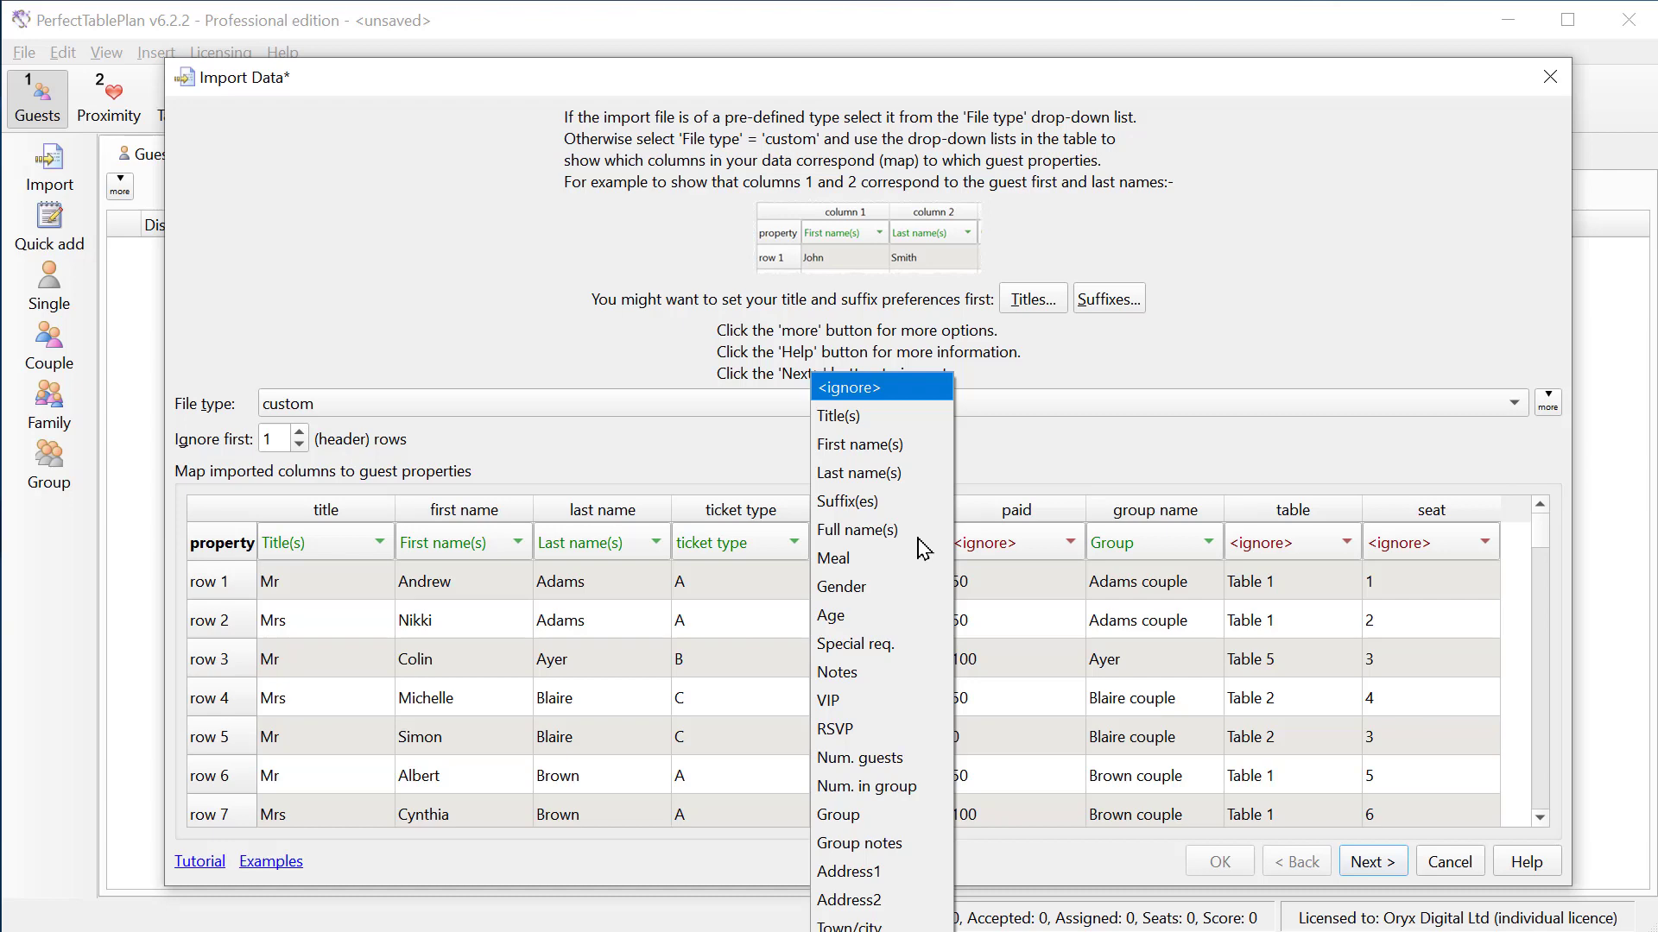
pyautogui.click(863, 924)
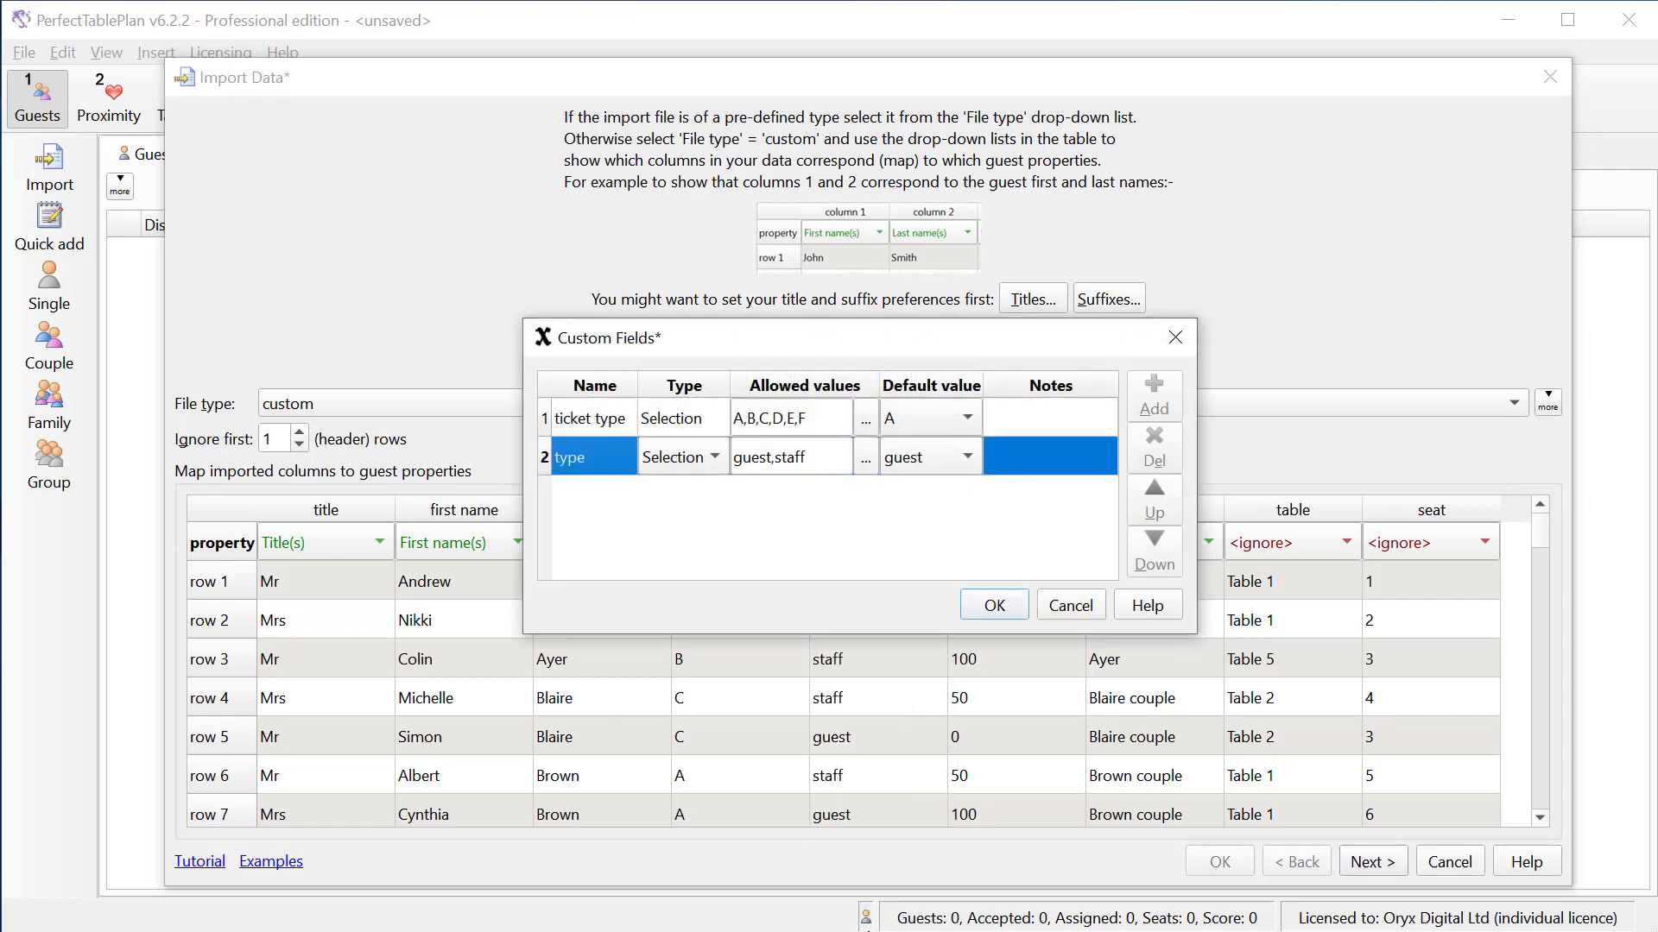
pyautogui.click(1004, 615)
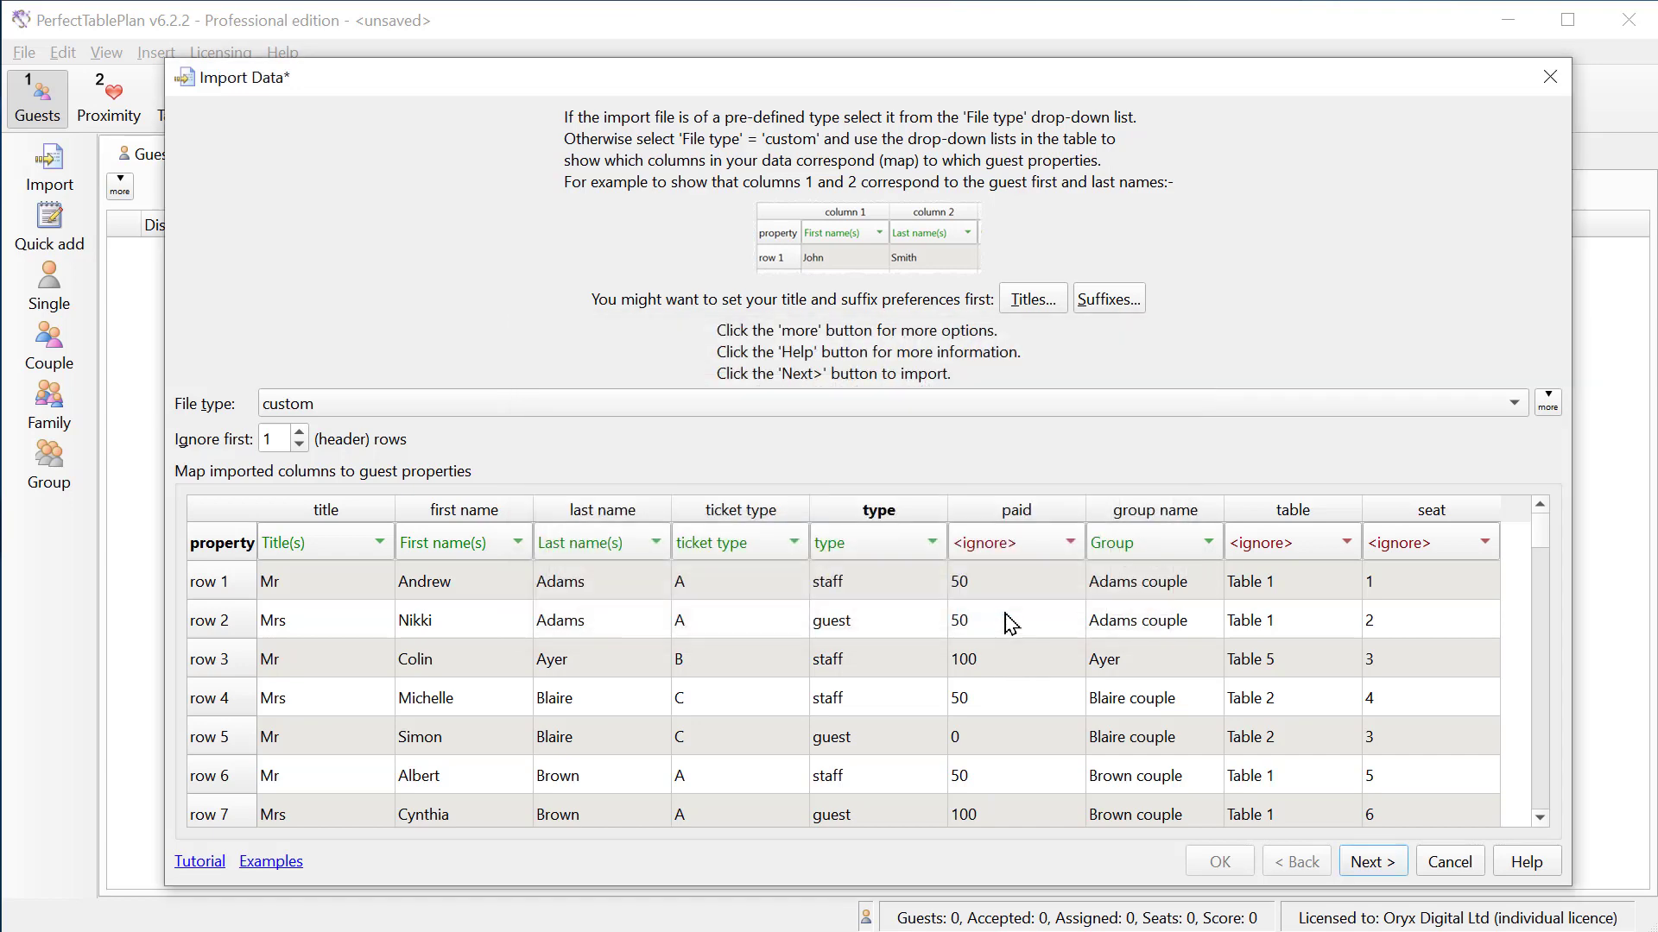
# Map the paid column to a new custom field of type Currency.
pyautogui.click(1070, 551)
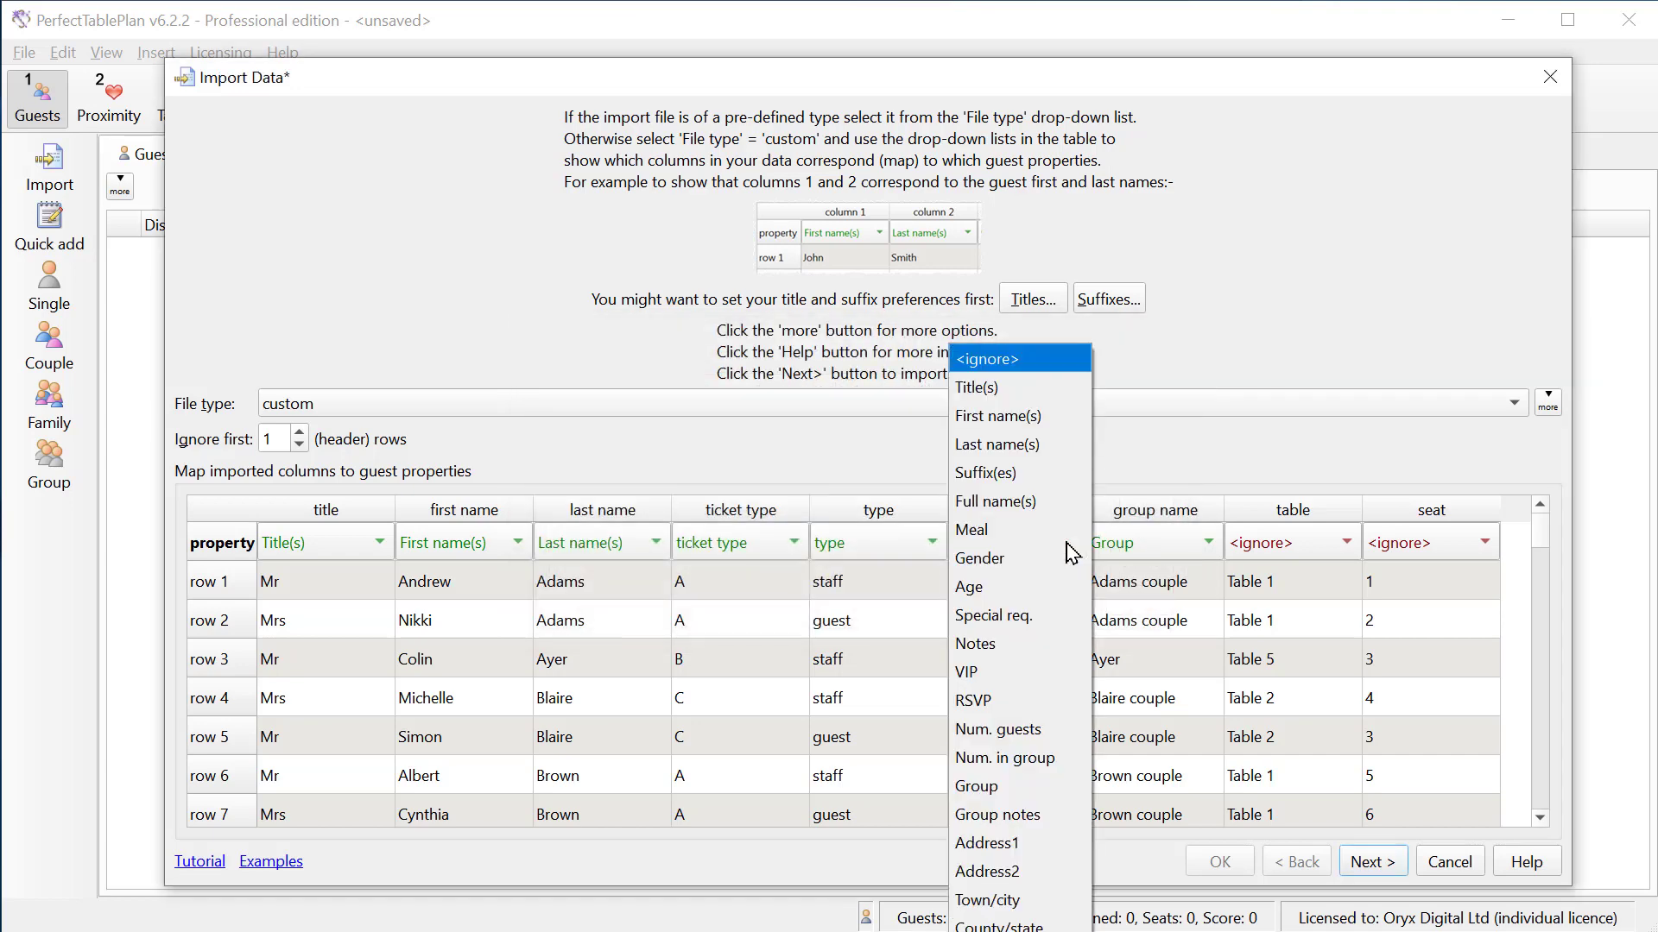
pyautogui.press('End')
pyautogui.press('Return')
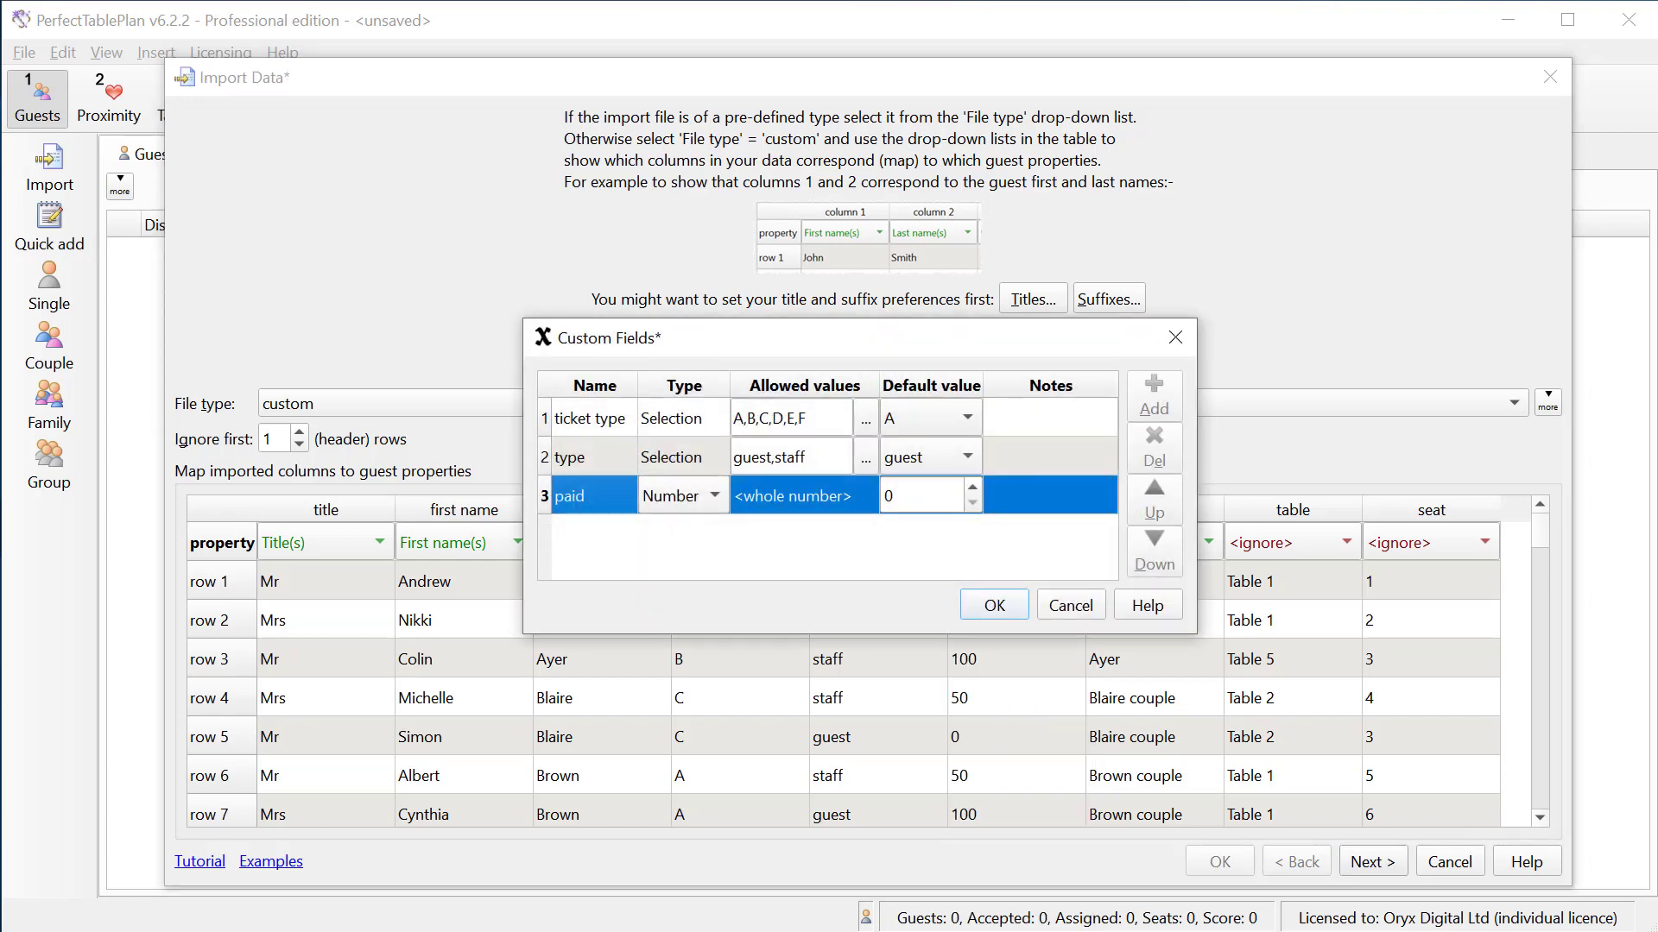
pyautogui.click(701, 501)
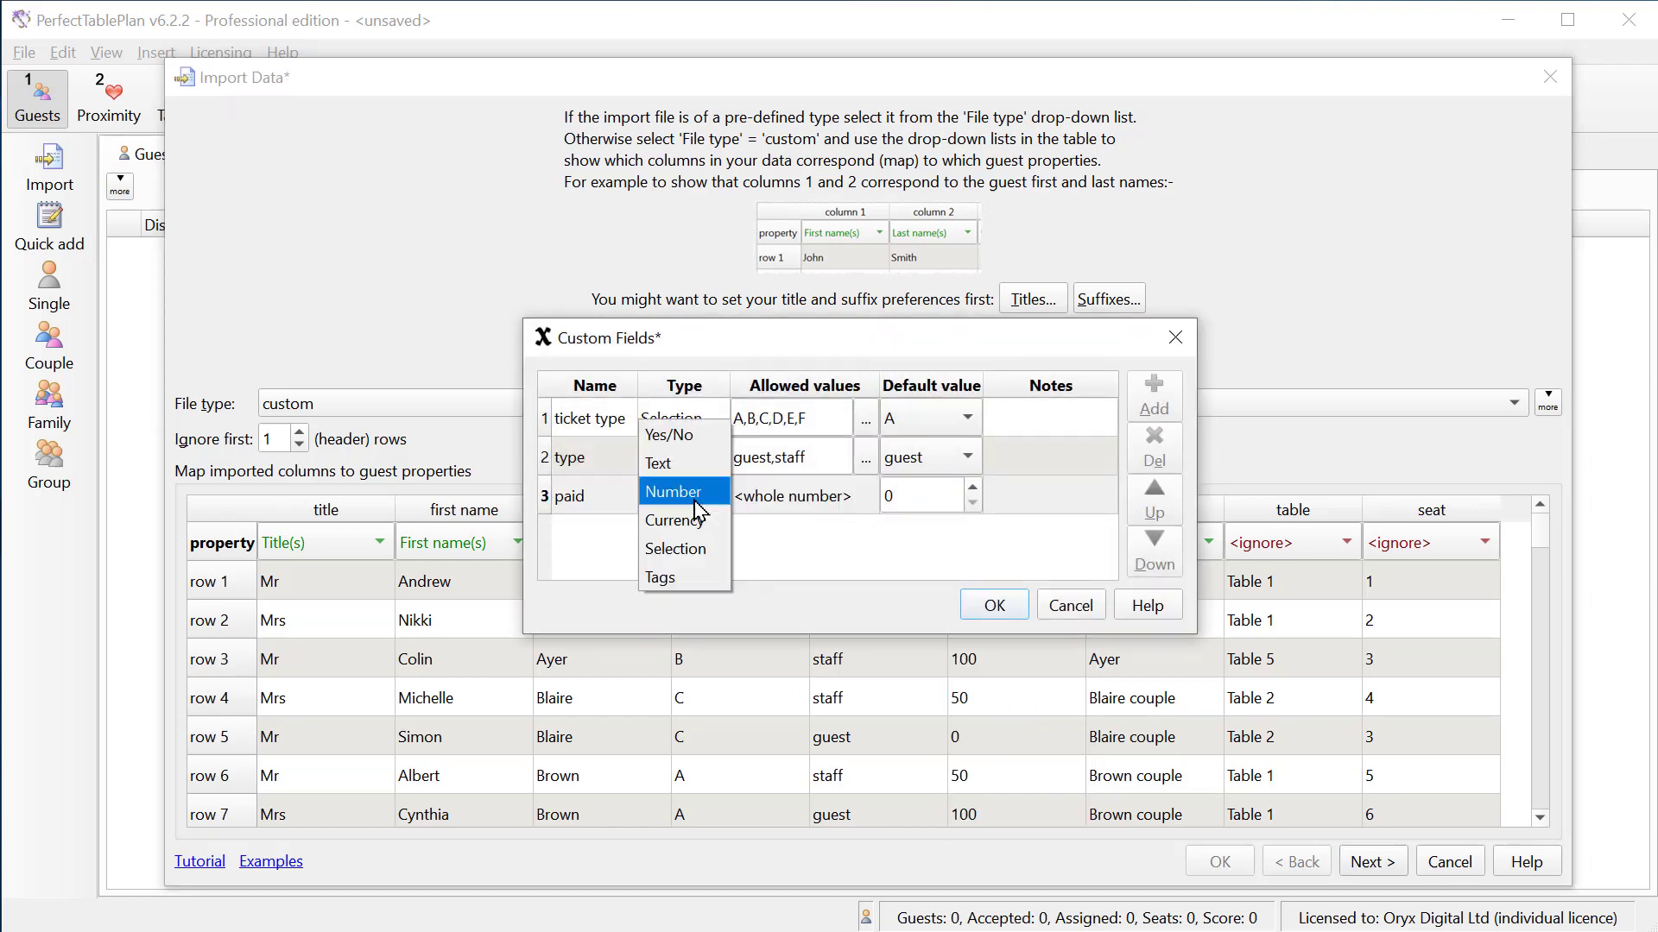
pyautogui.click(697, 521)
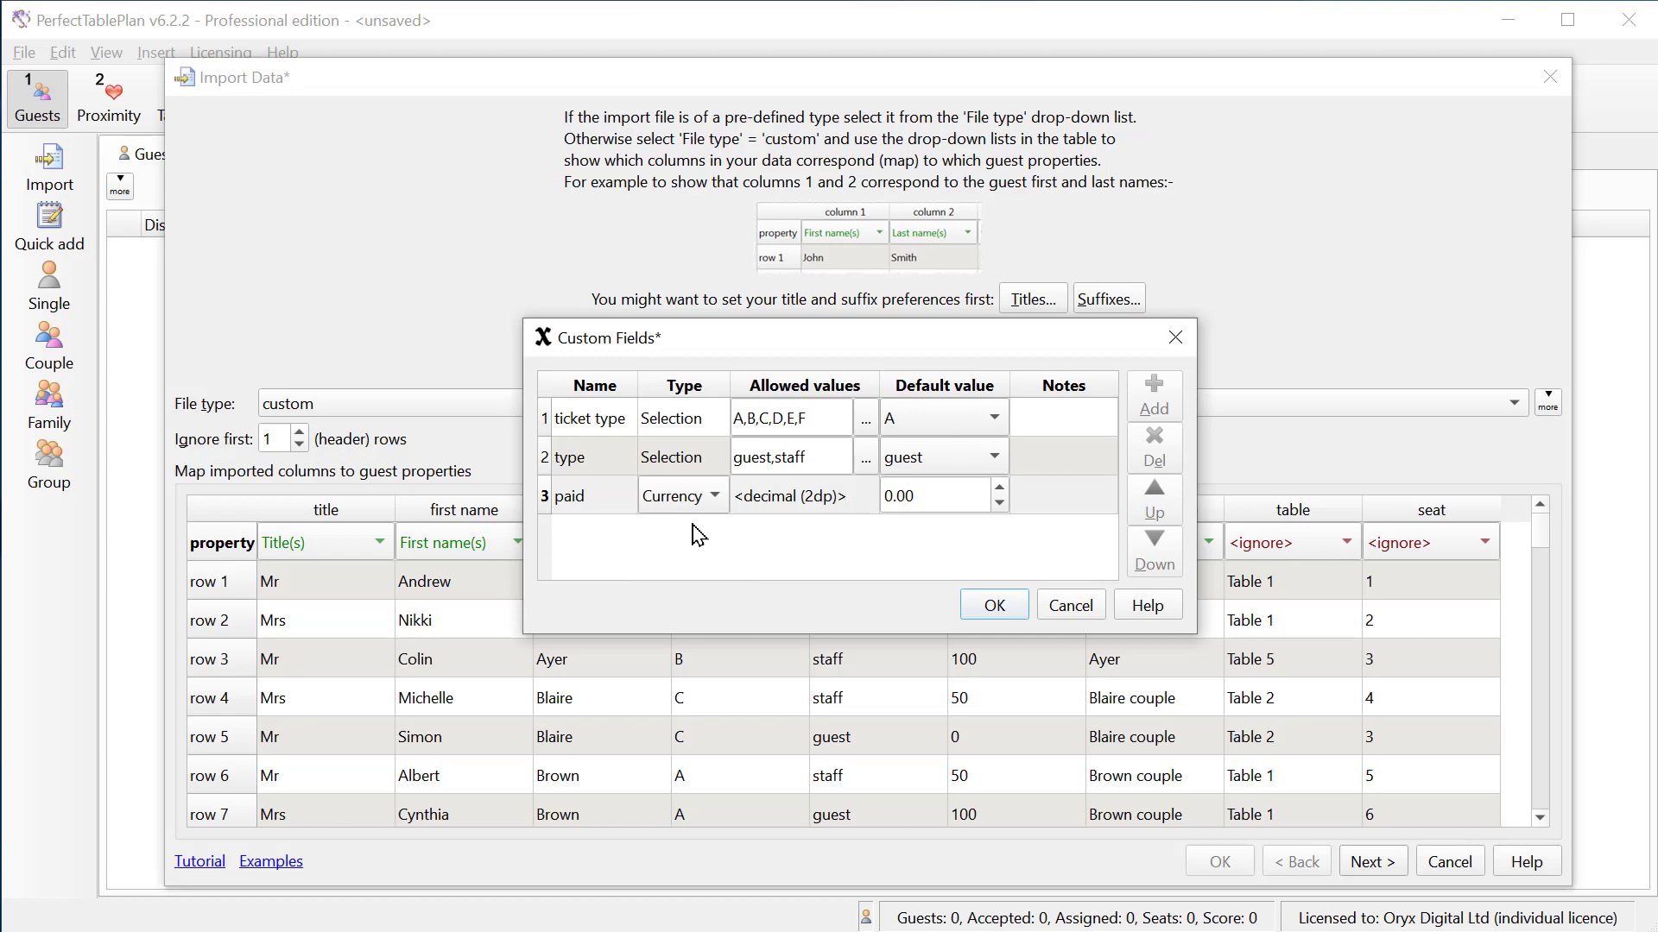
pyautogui.click(984, 607)
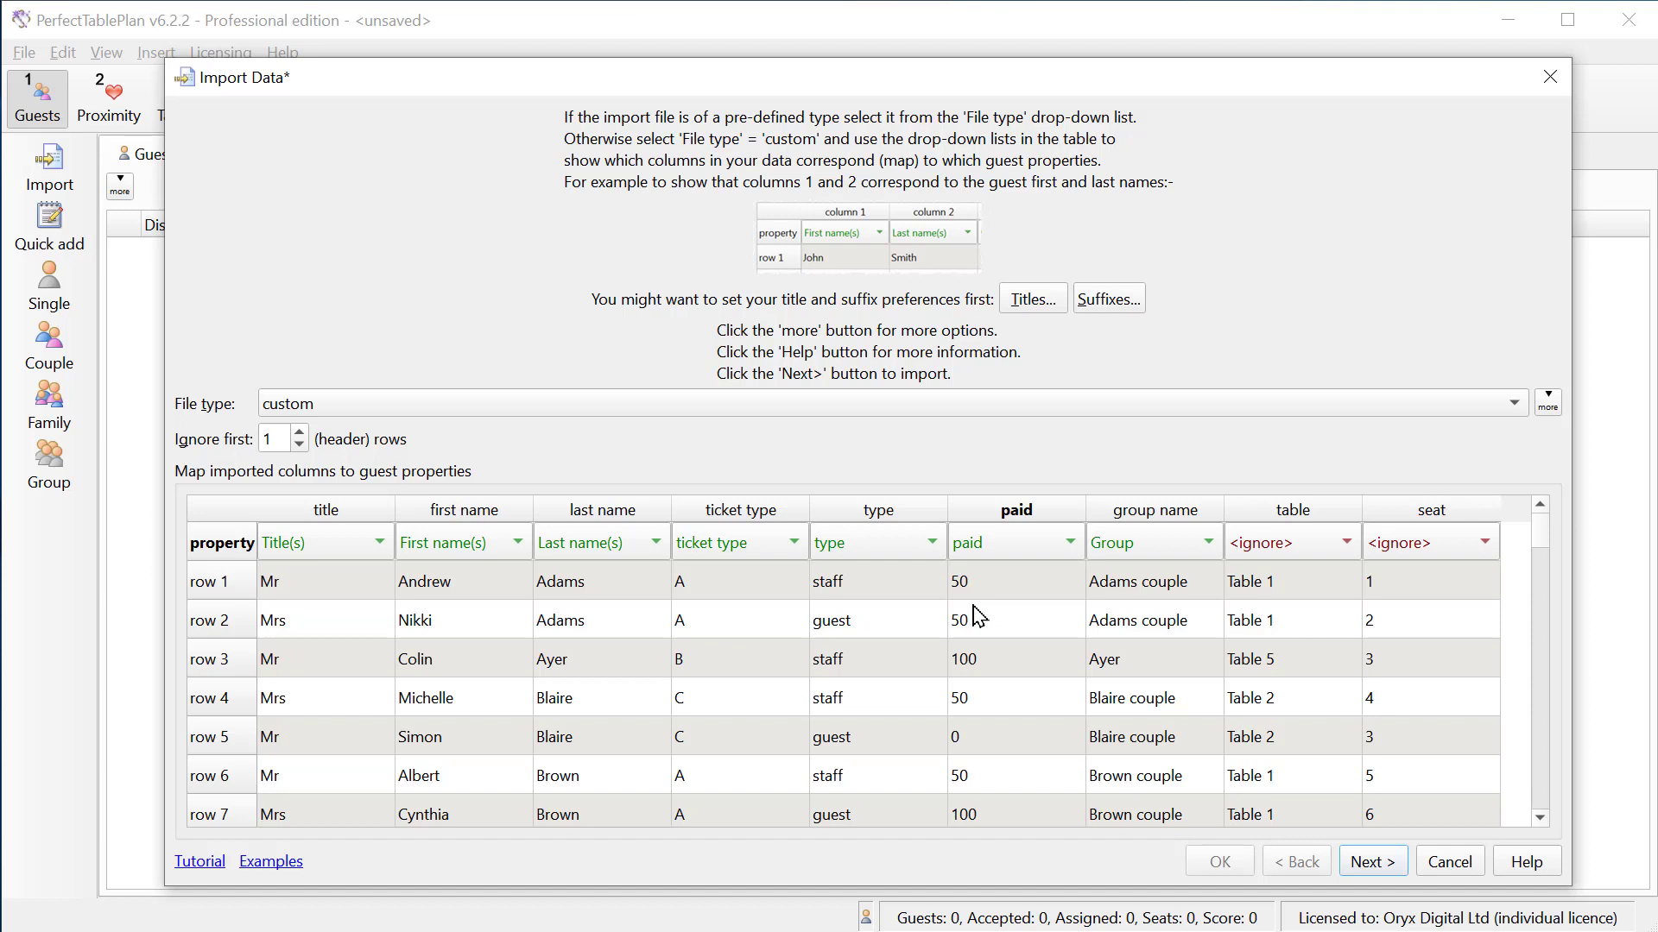
# Map the table column to Table/Row name and the seat column to Seat number.
pyautogui.click(1259, 549)
pyautogui.write('ta')
pyautogui.press('Return')
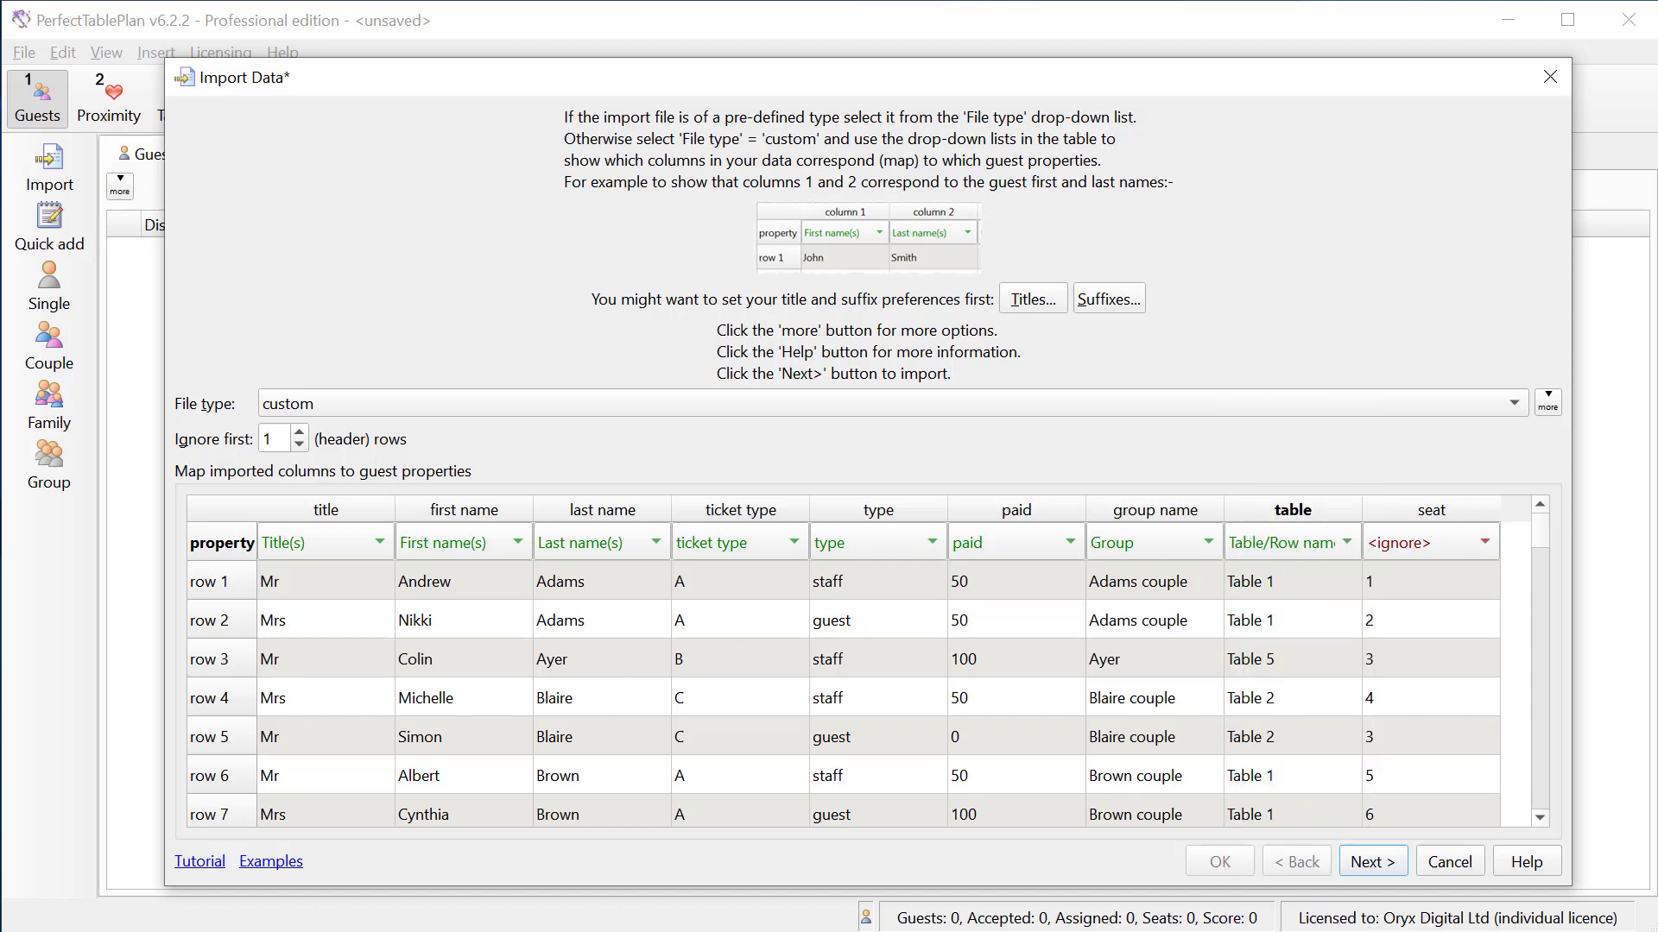
pyautogui.click(1450, 550)
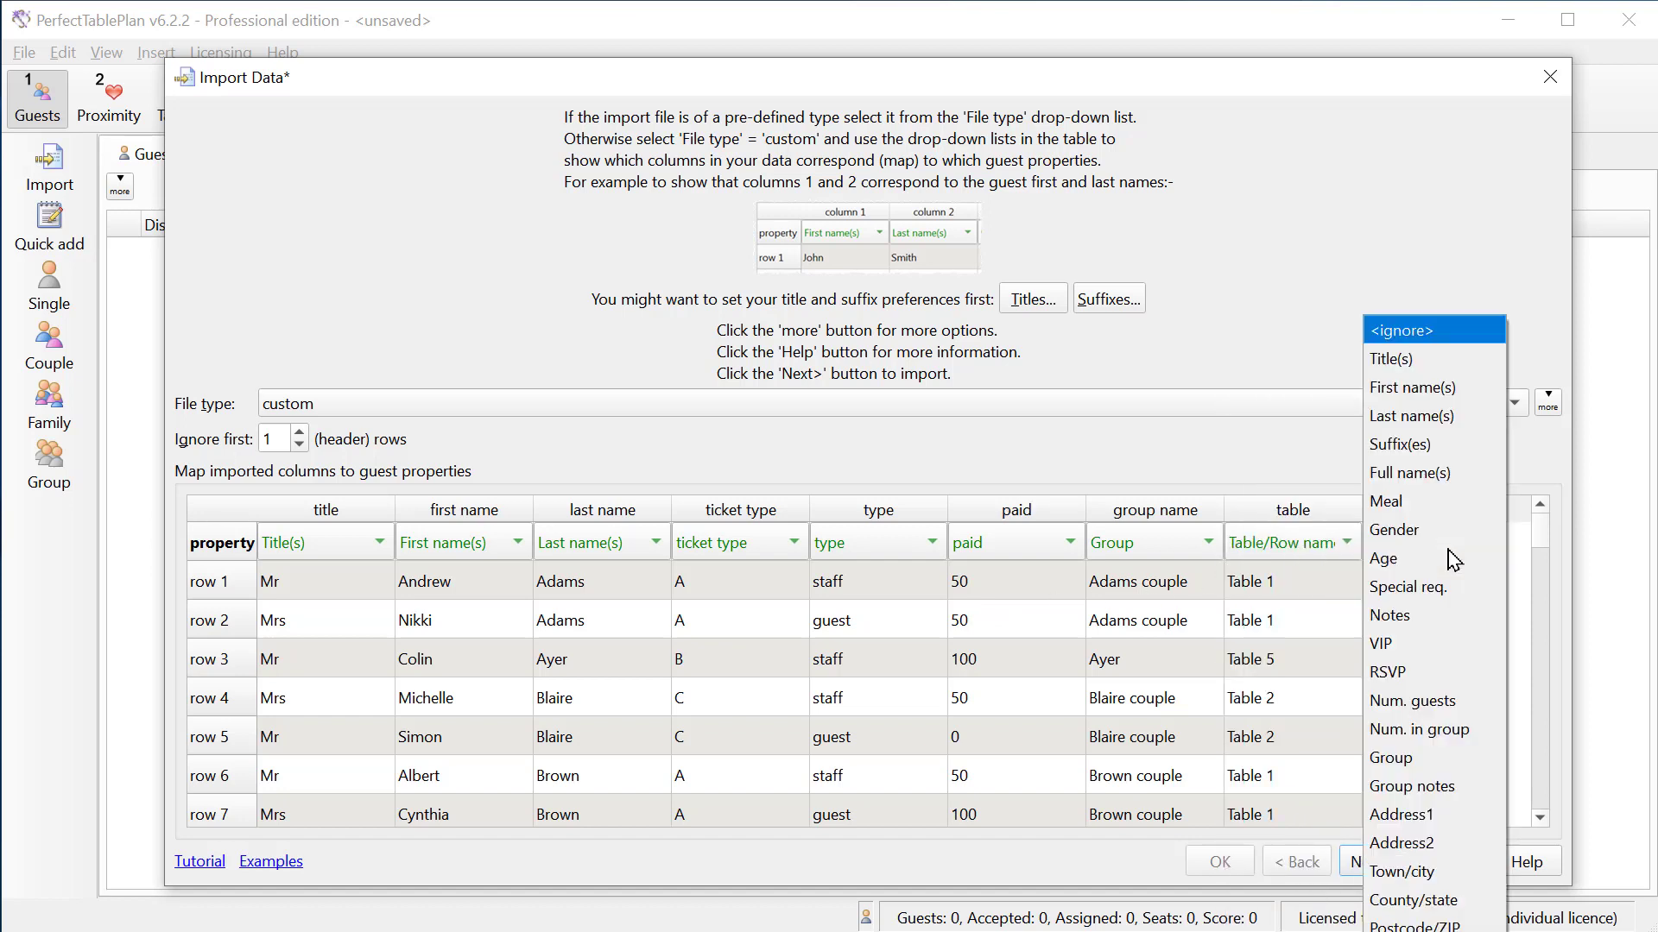
pyautogui.click(1416, 915)
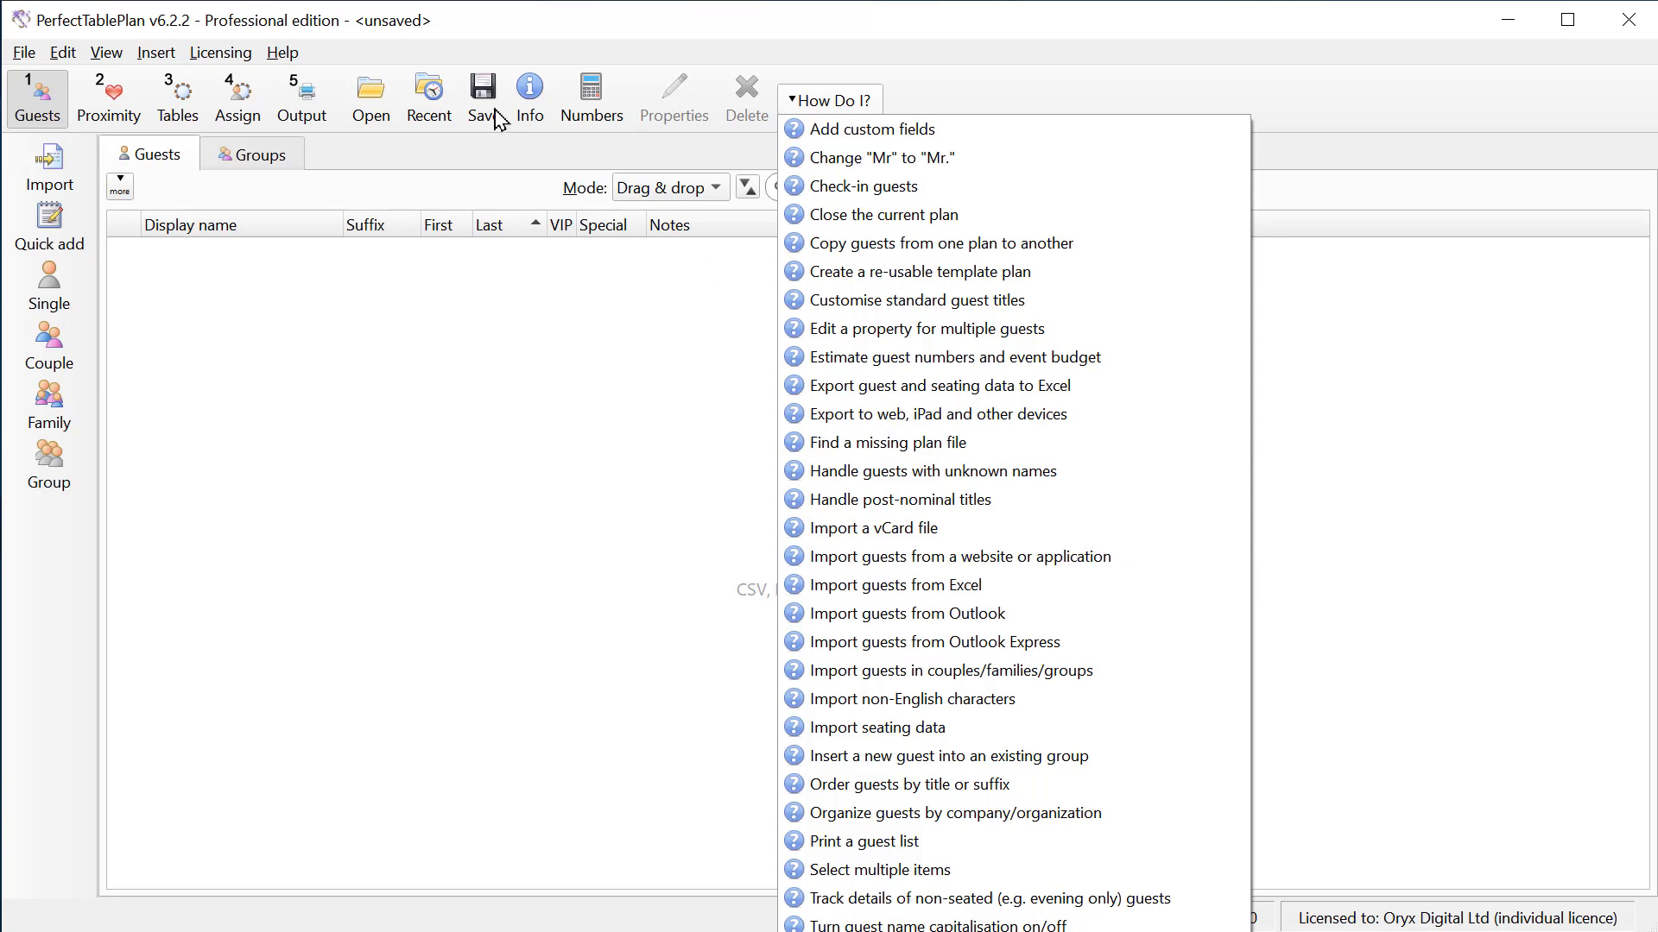
# Open the Help tutorial at the '9. Import guests' page.
pyautogui.click(283, 52)
pyautogui.click(358, 138)
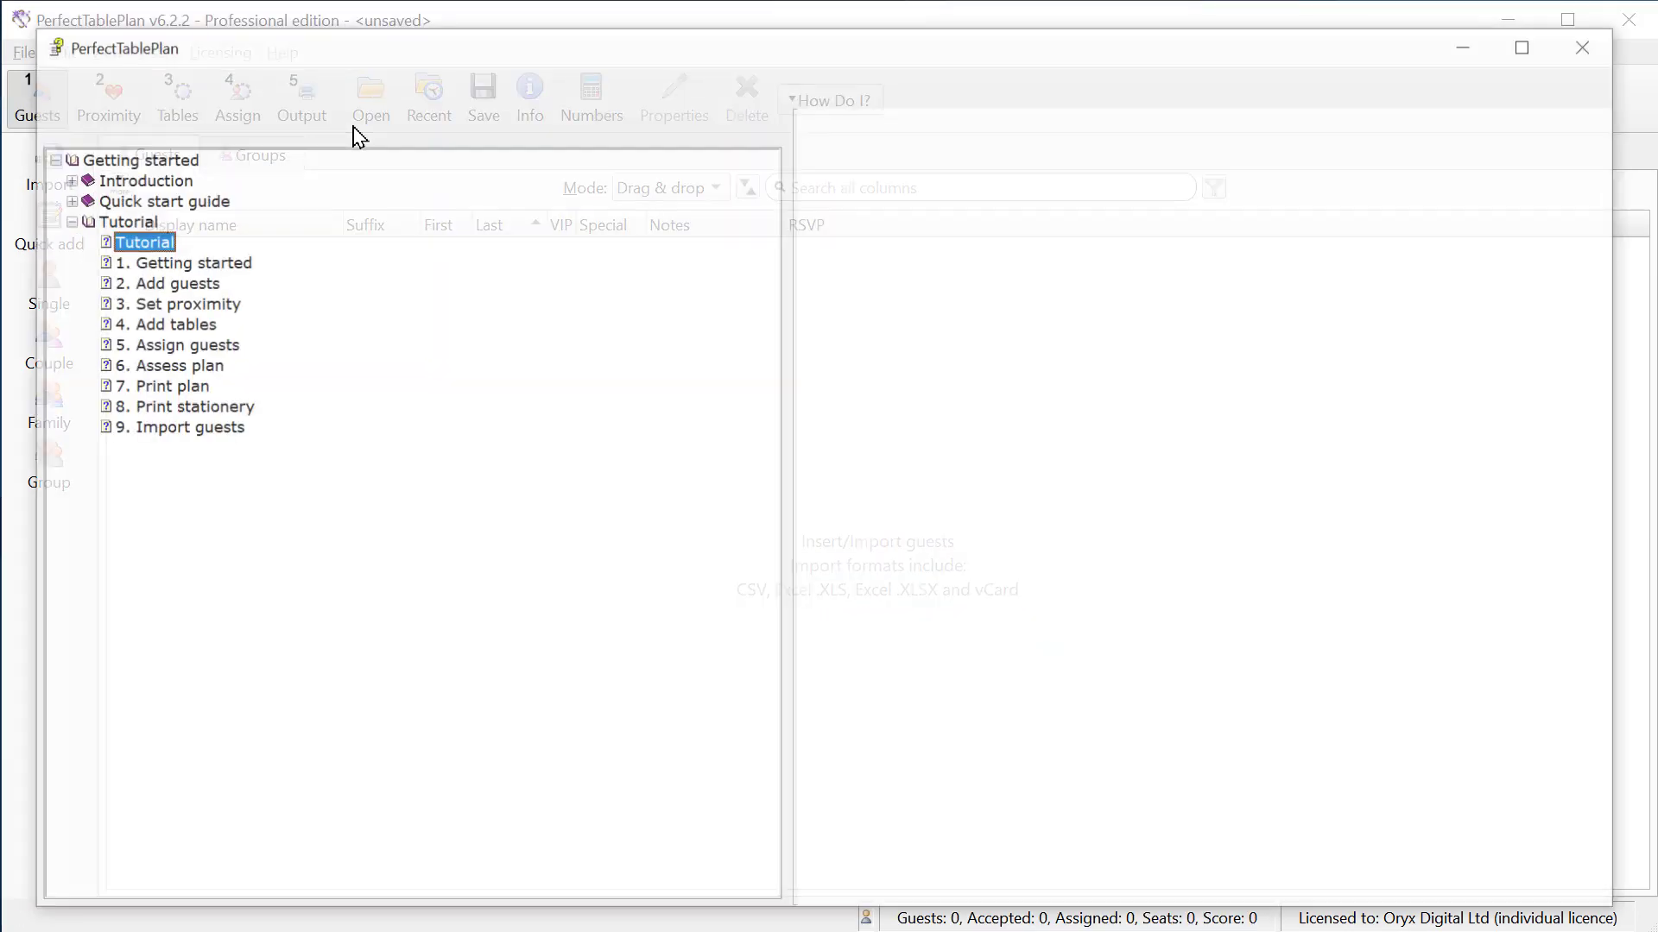
pyautogui.click(197, 428)
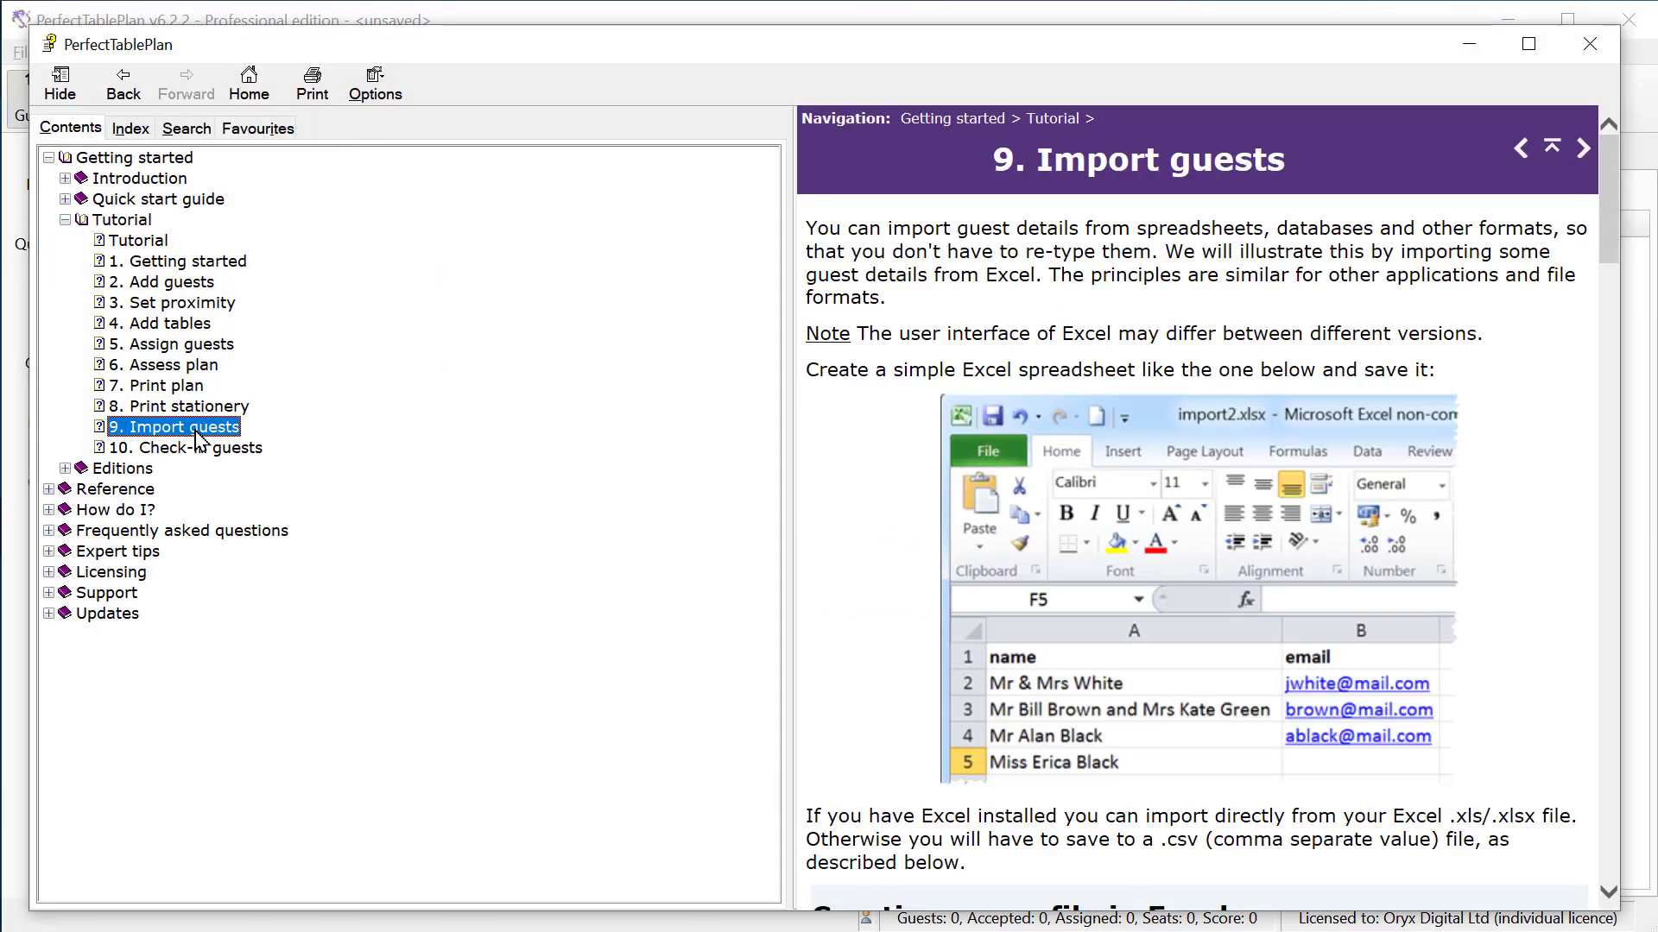